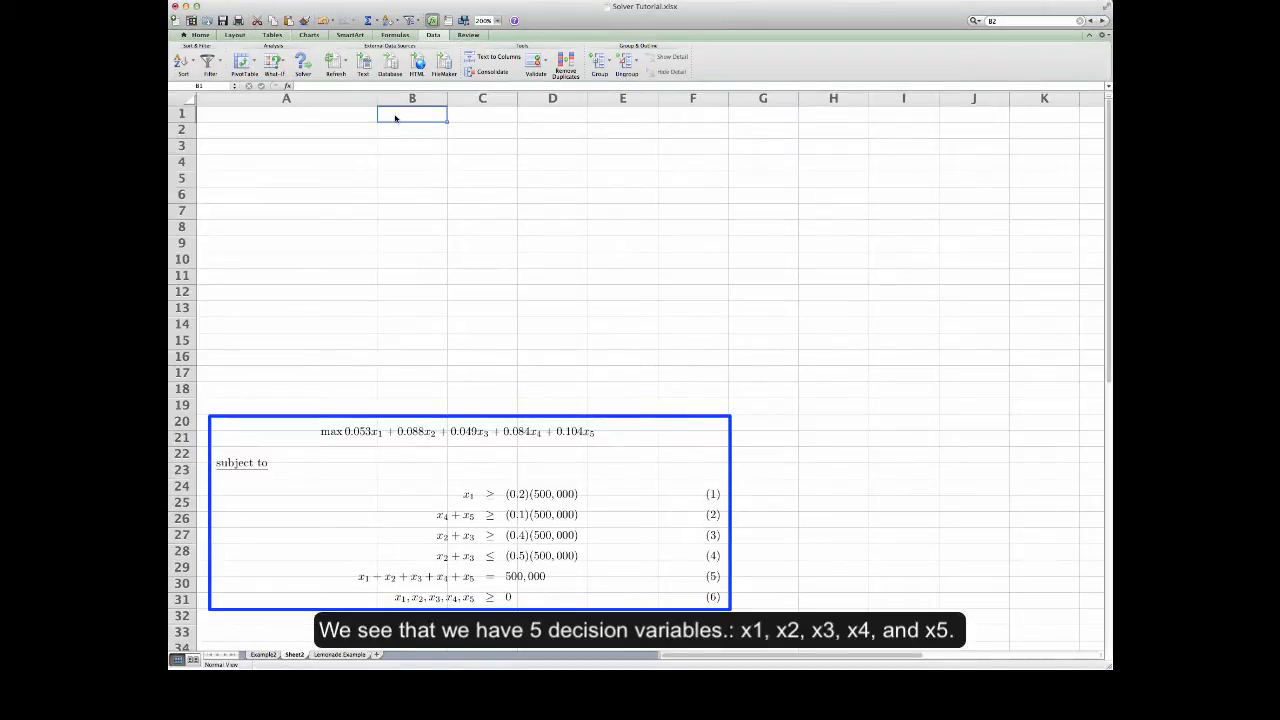
# Enter the decision variable headers x1, x2, x3, x4 and x5 in cells B1 to F1.
pyautogui.write('x1')
pyautogui.press('Tab')
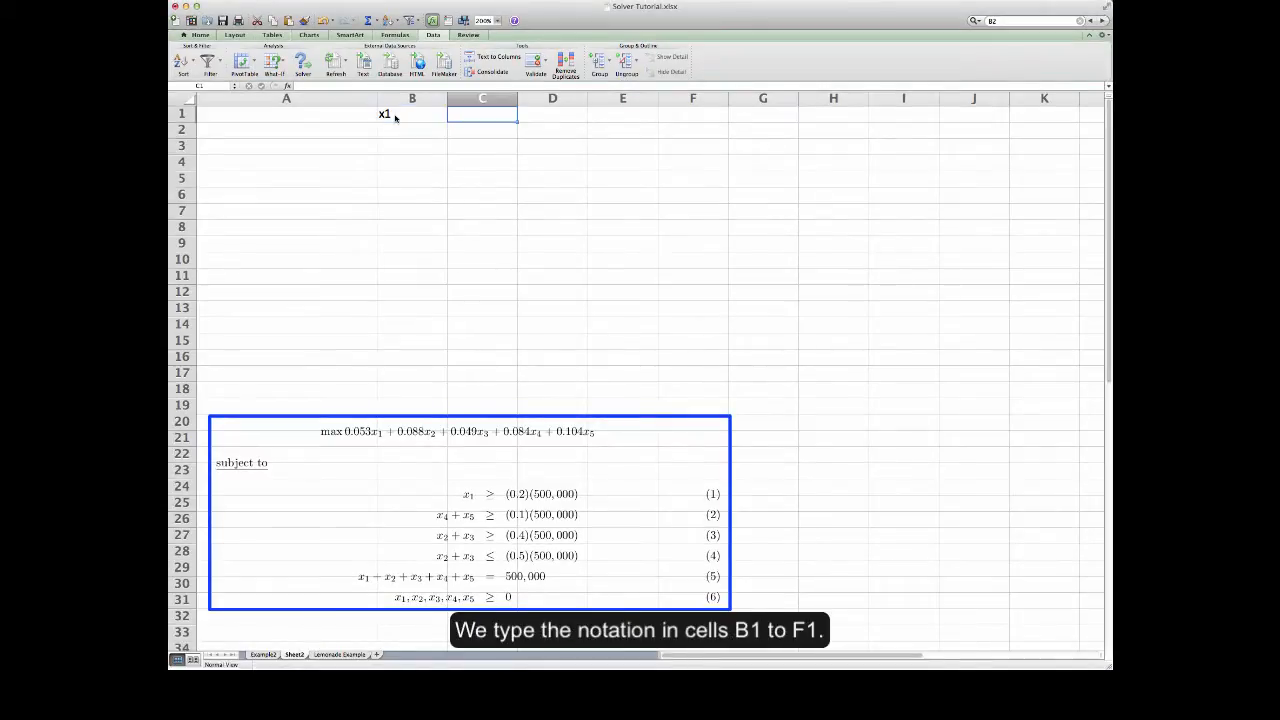
pyautogui.write('x2')
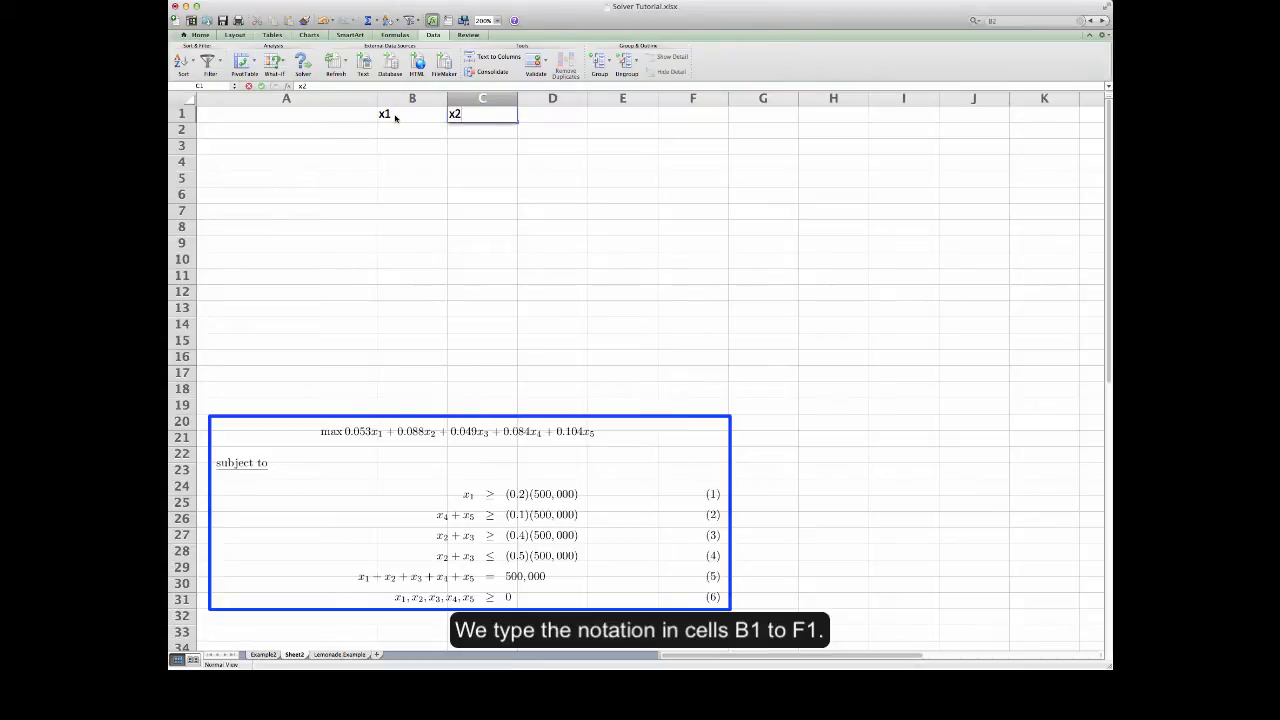
pyautogui.press('Tab')
pyautogui.write('x')
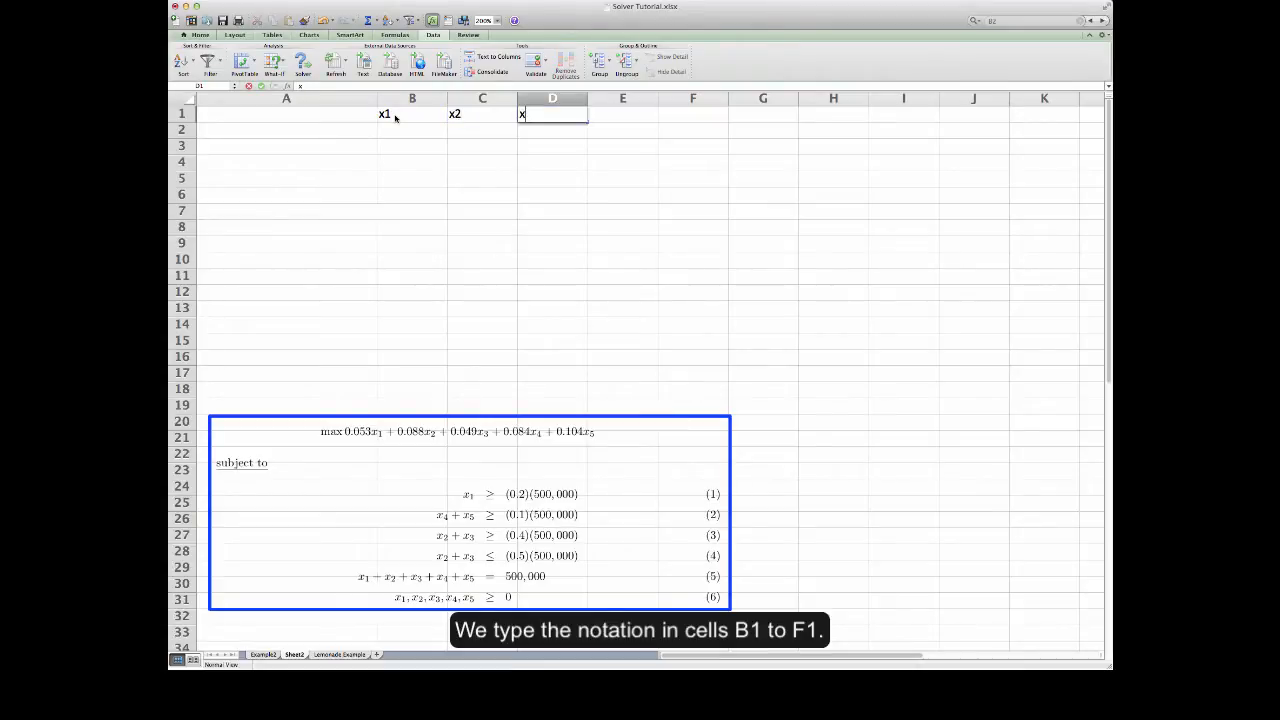
pyautogui.write('3')
pyautogui.press('Tab')
pyautogui.write('x')
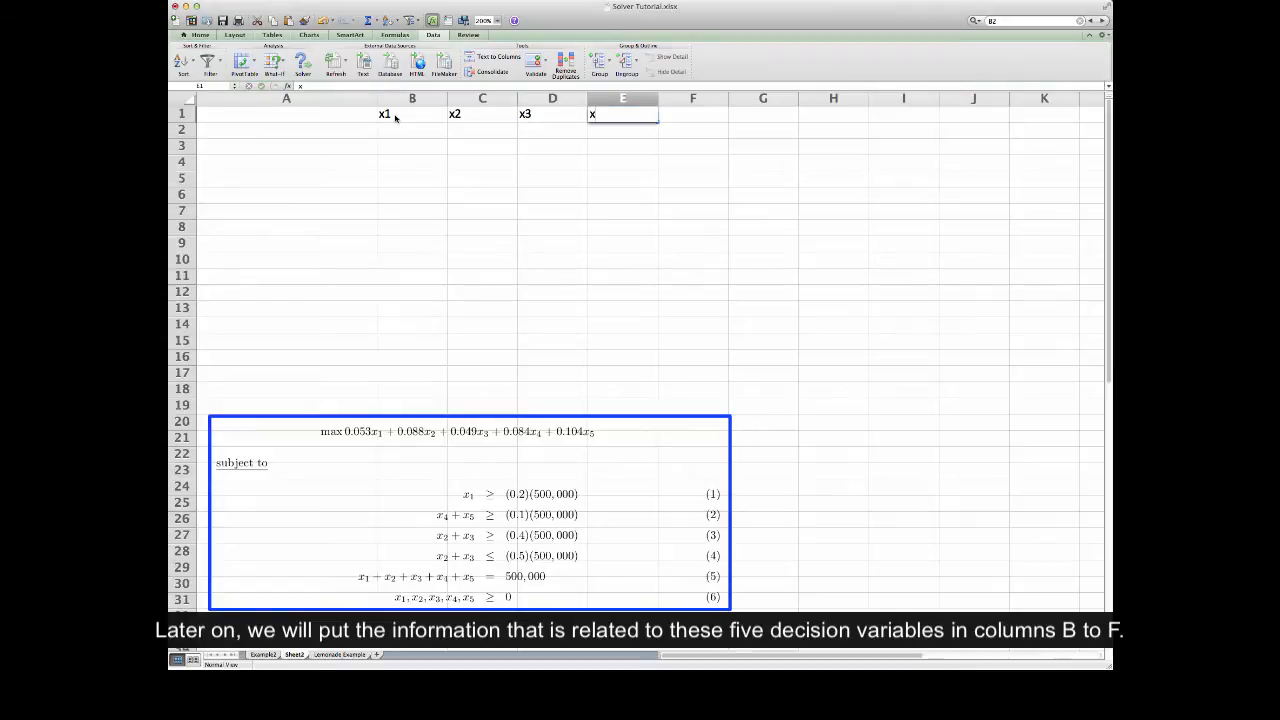
pyautogui.write('4')
pyautogui.press('Tab')
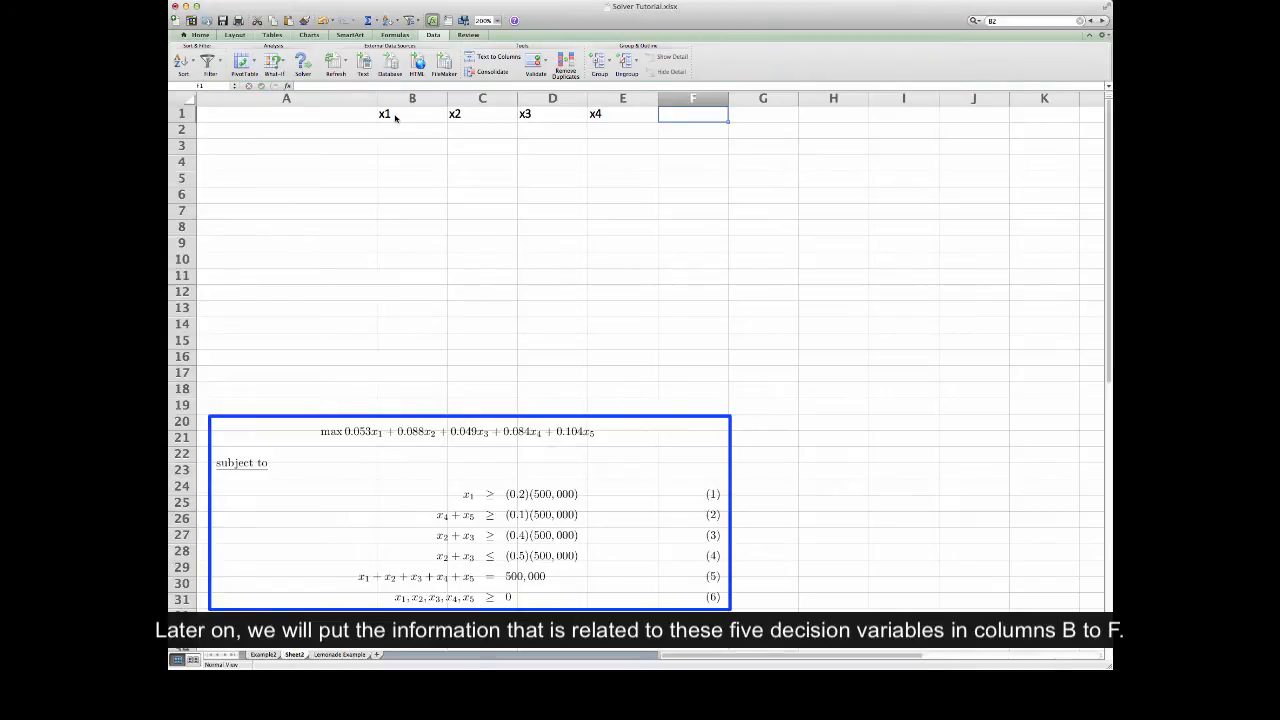
pyautogui.write('x5')
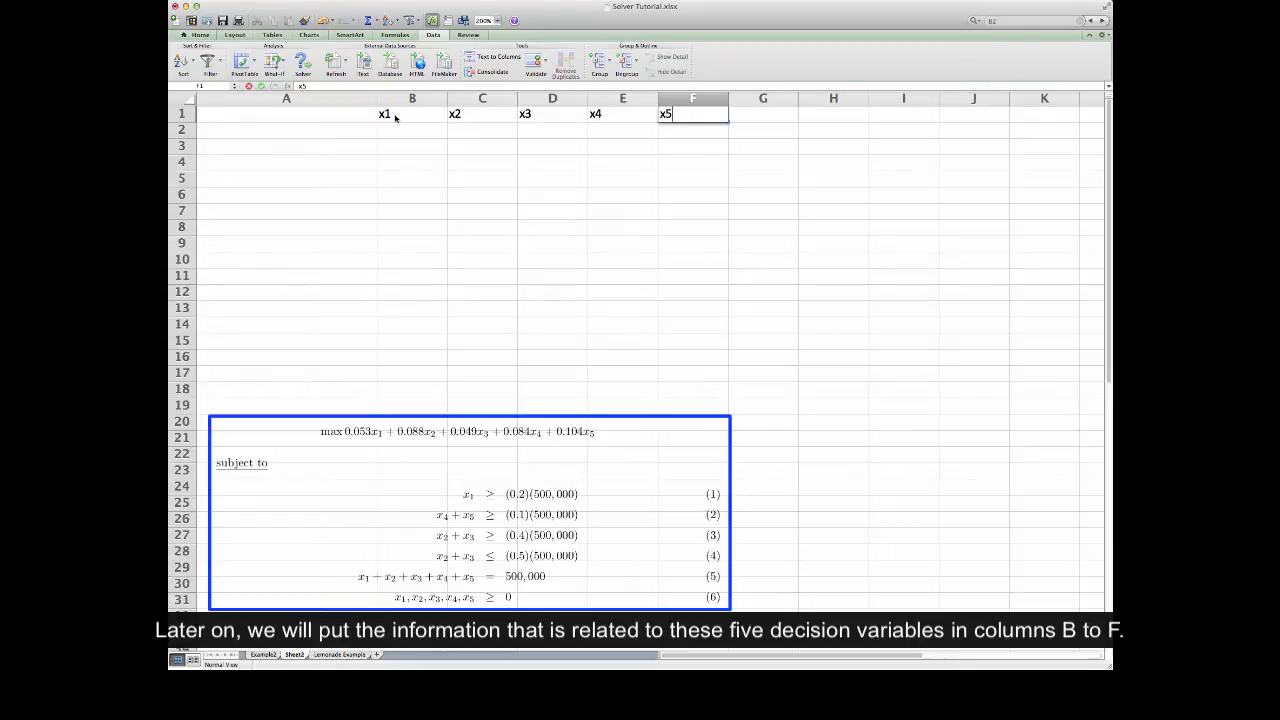
pyautogui.press('Return')
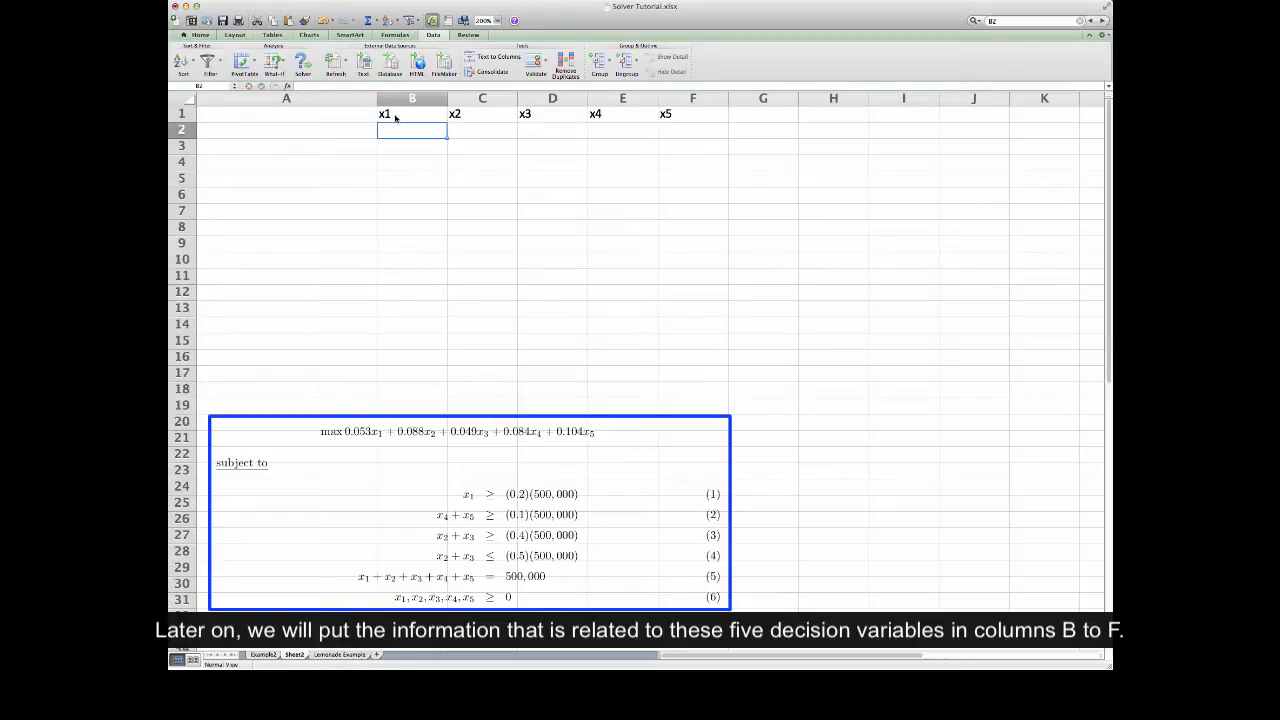
# Label cell A2 "1. Decision Variables".
pyautogui.press('Left')
pyautogui.write('1.')
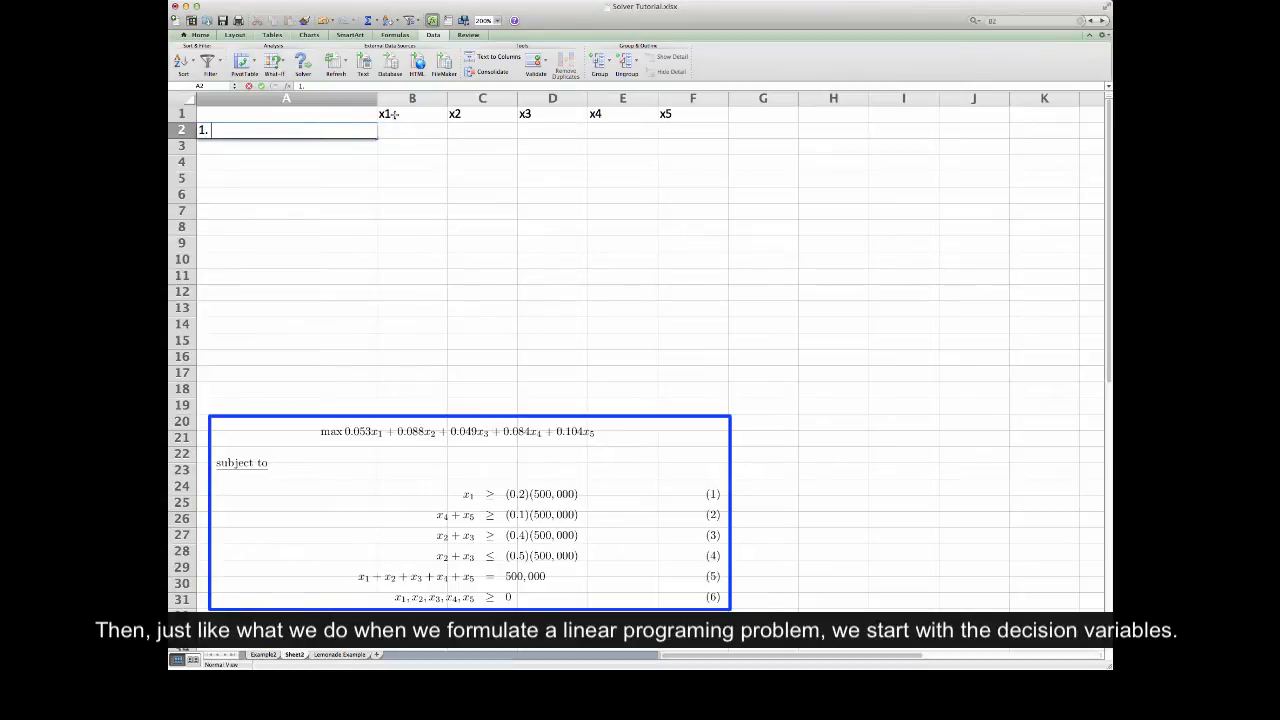
pyautogui.write(' Decision Variables')
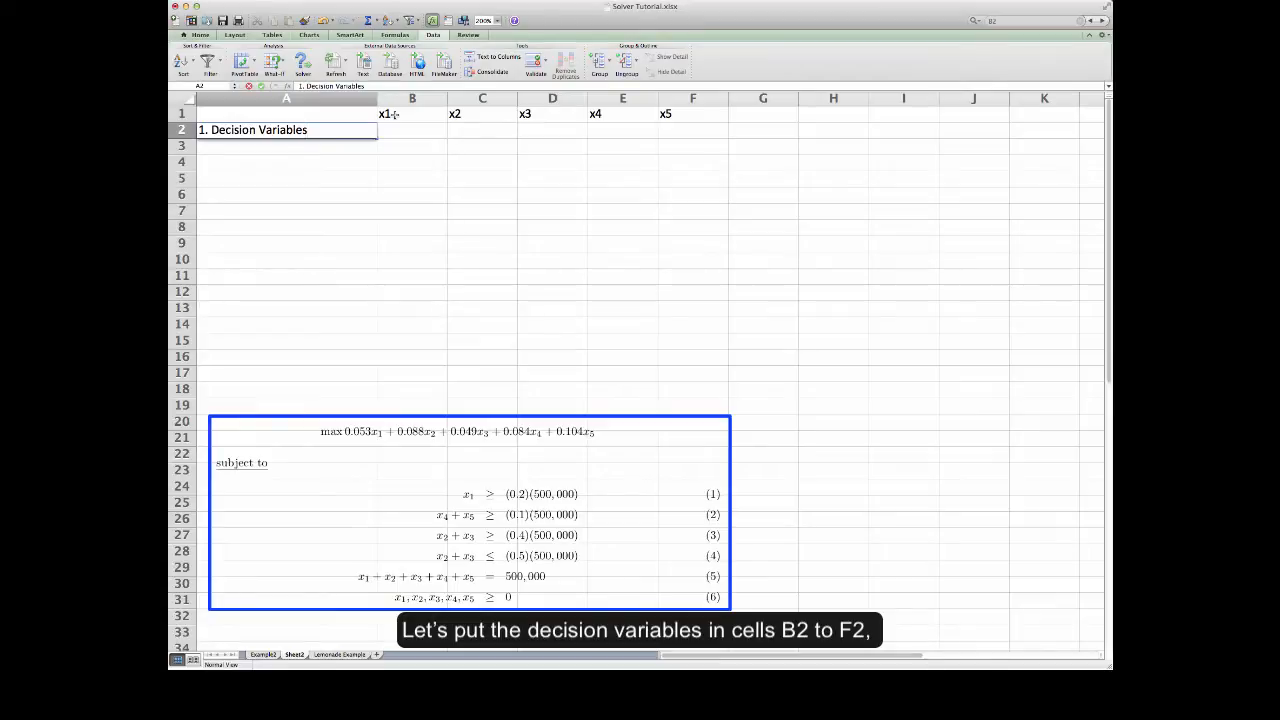
pyautogui.press('Tab')
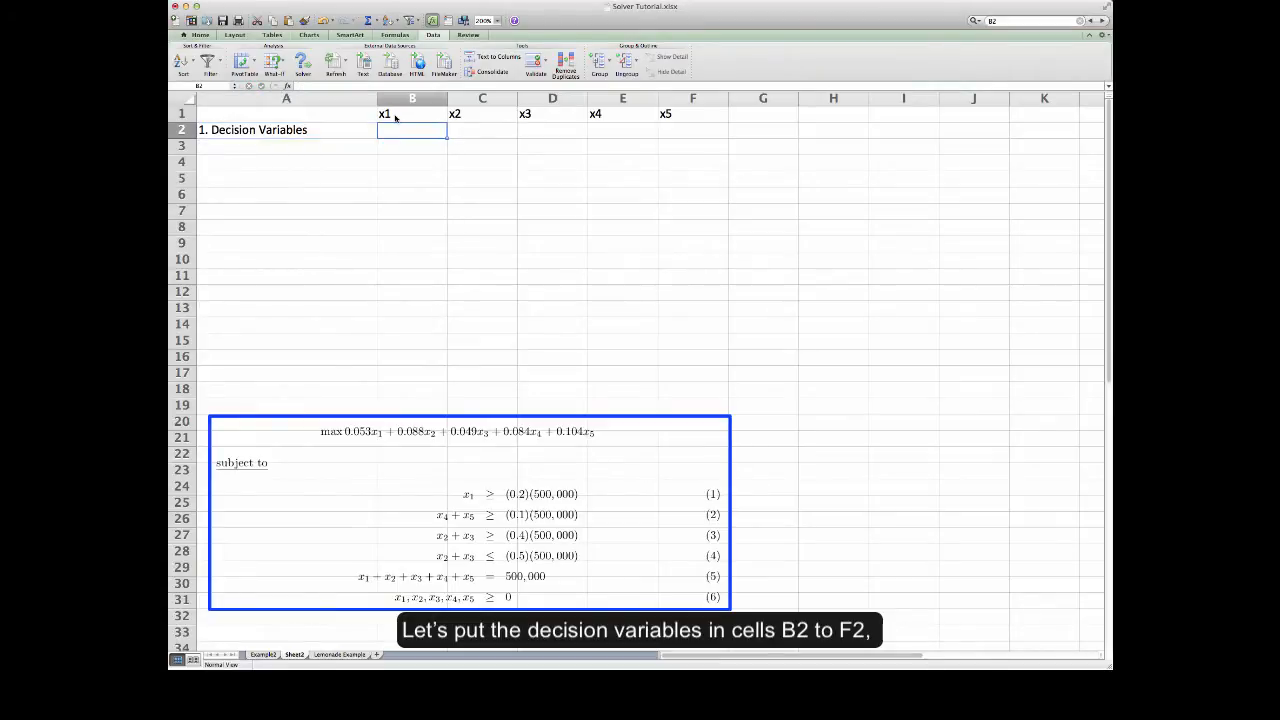
# Fill the decision variable cells B2 to F2 with standard yellow.
pyautogui.hotkey('shift', 'Right')
pyautogui.hotkey('shift', 'Right')
pyautogui.hotkey('shift', 'Right')
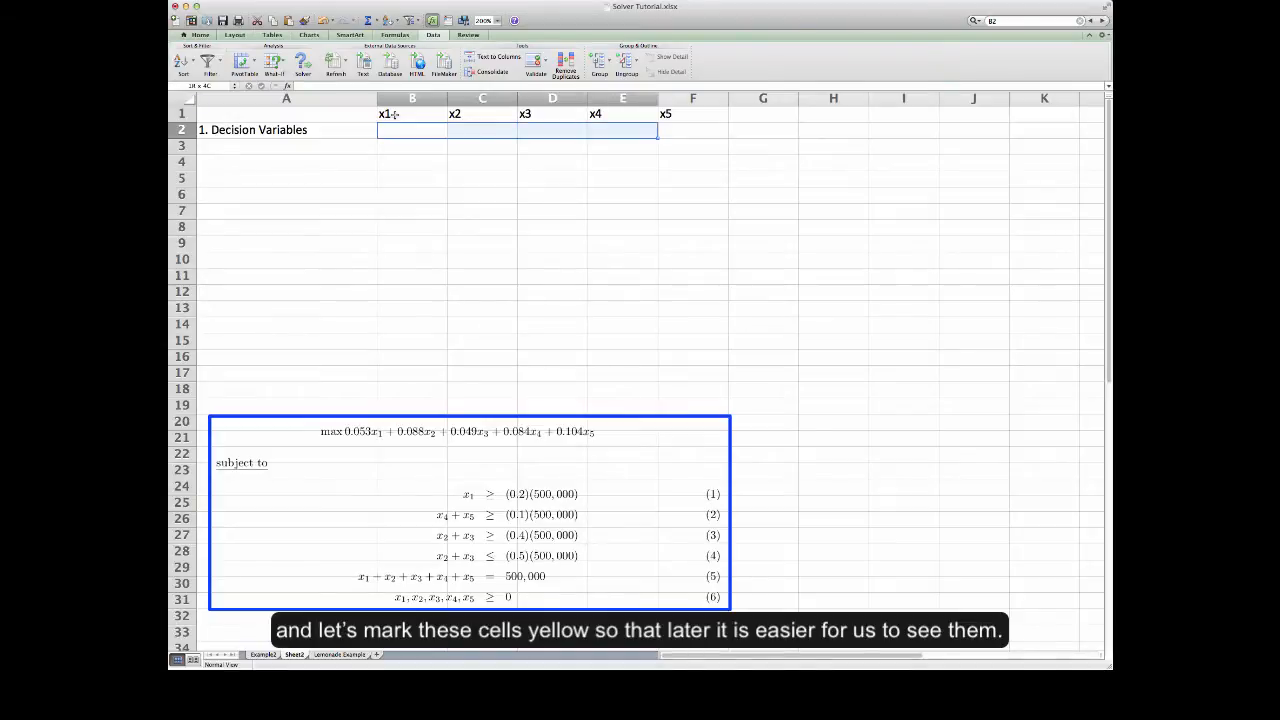
pyautogui.hotkey('shift', 'Right')
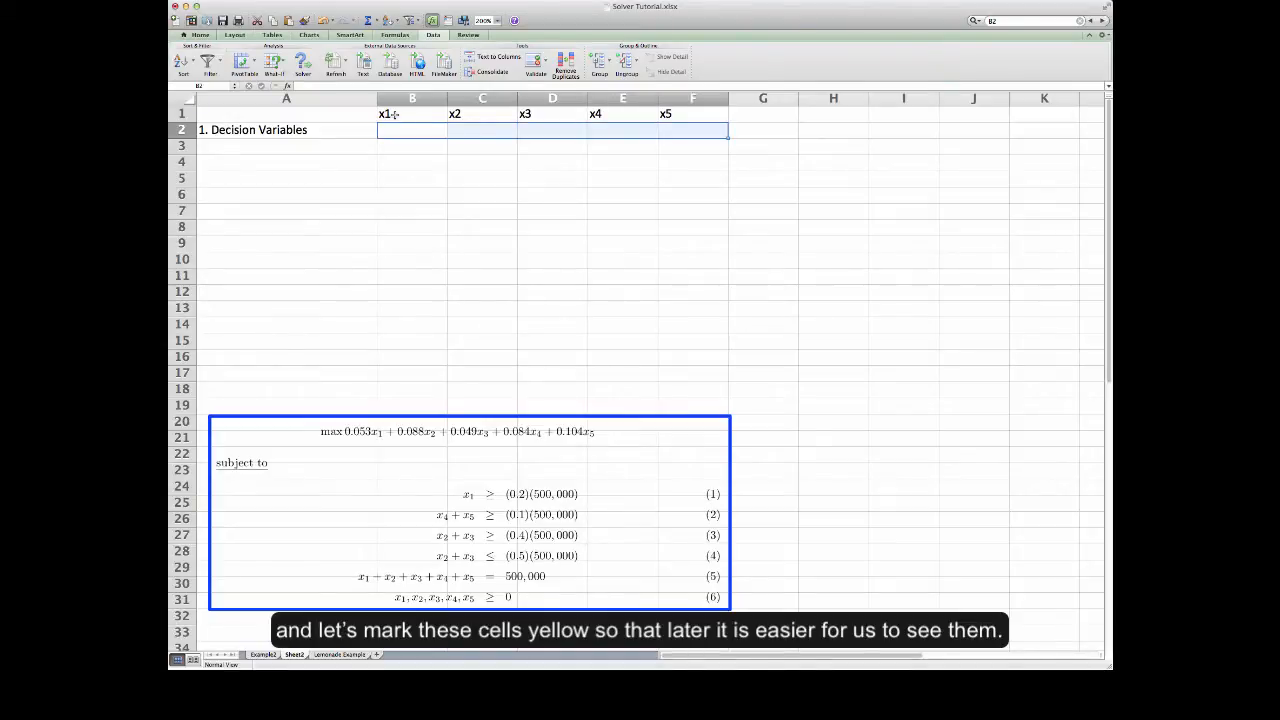
pyautogui.click(184, 38)
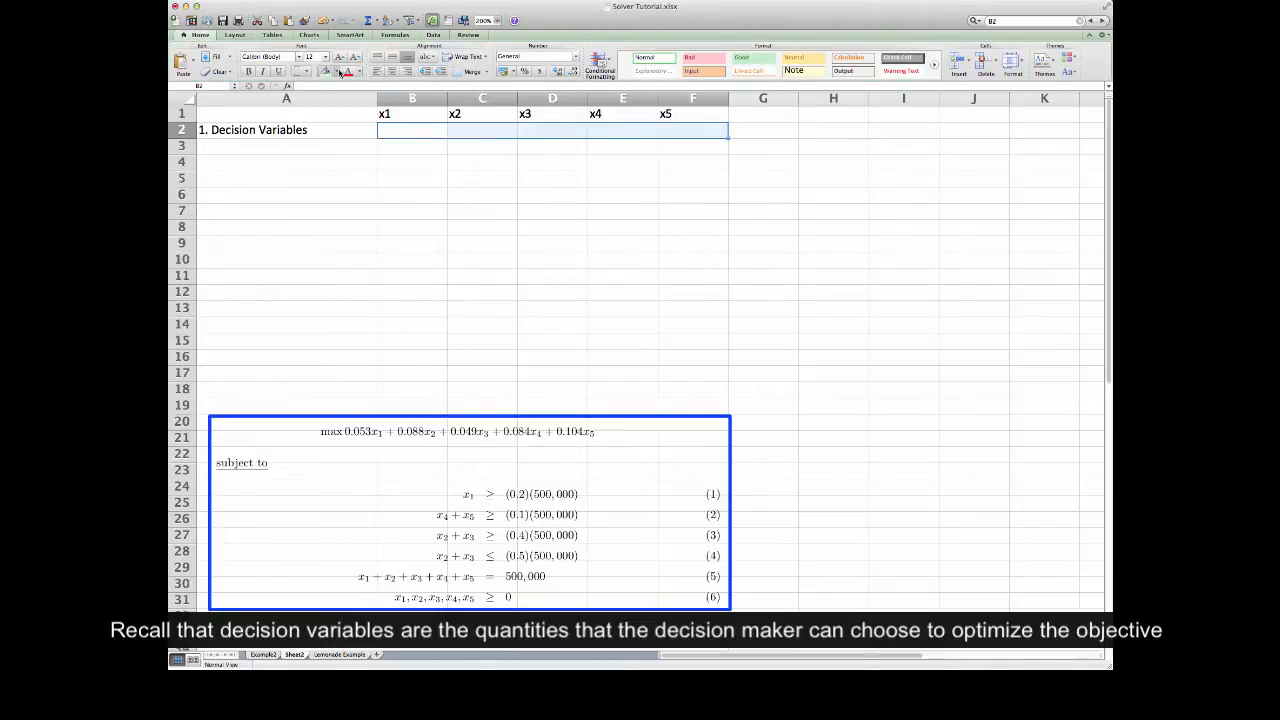
pyautogui.click(338, 72)
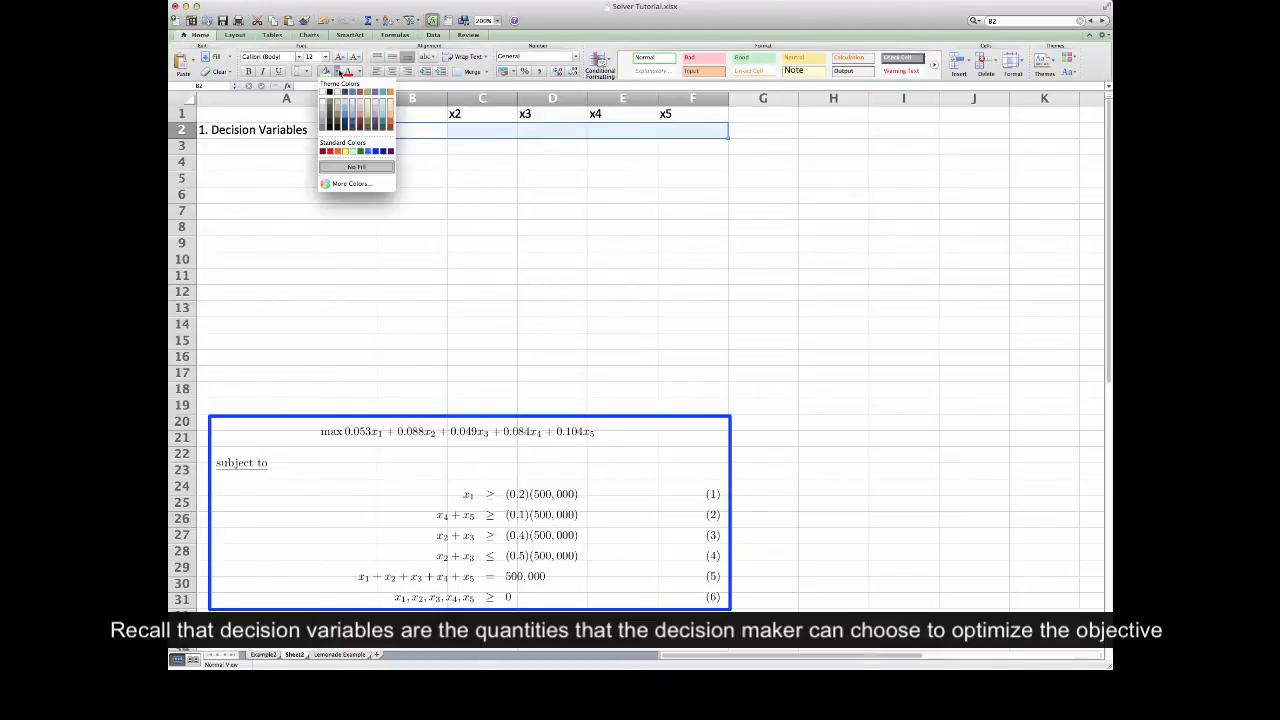
pyautogui.click(345, 151)
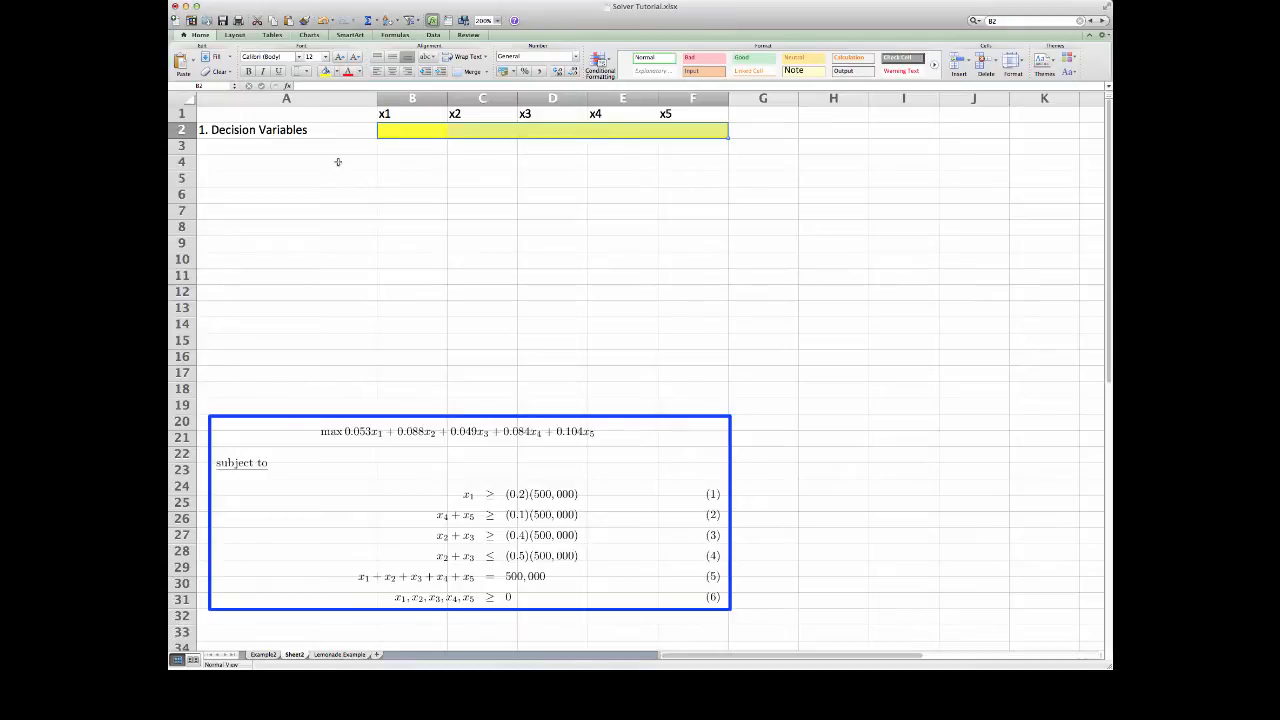
# Enter the section heading "2. Objective Function (maximize)" in cell A4.
pyautogui.click(338, 162)
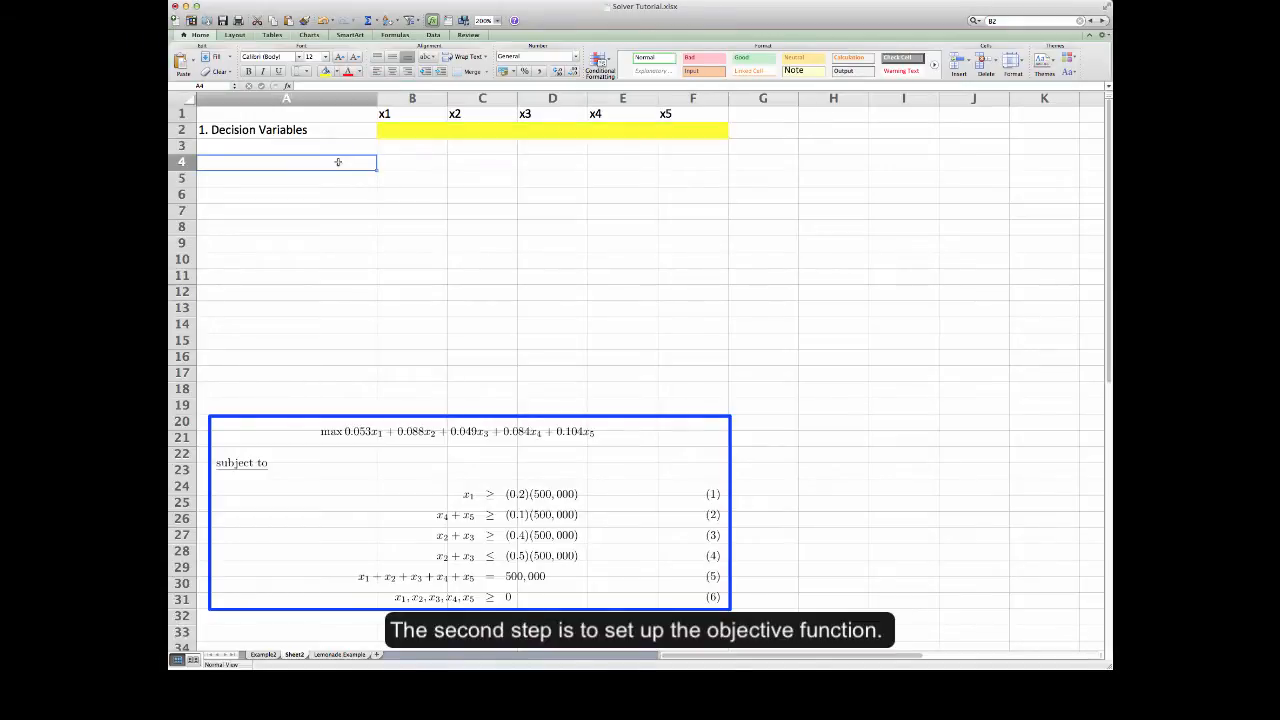
pyautogui.write('2.')
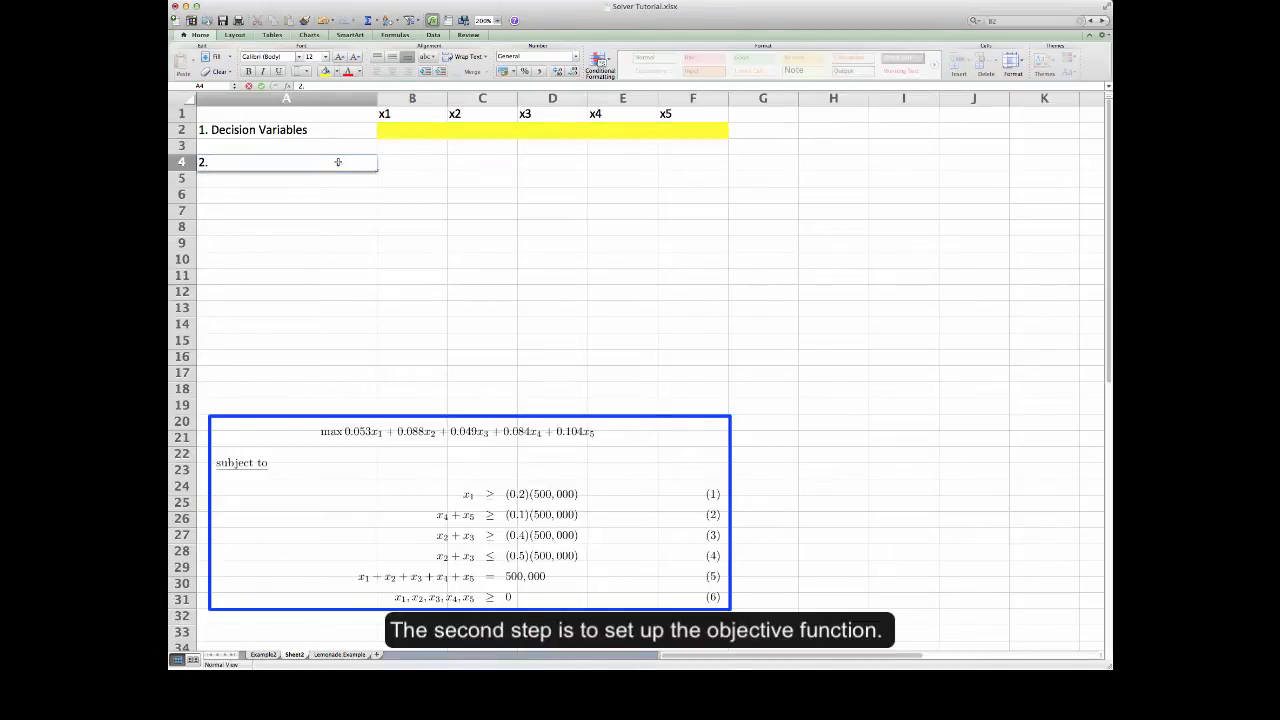
pyautogui.write(' Object')
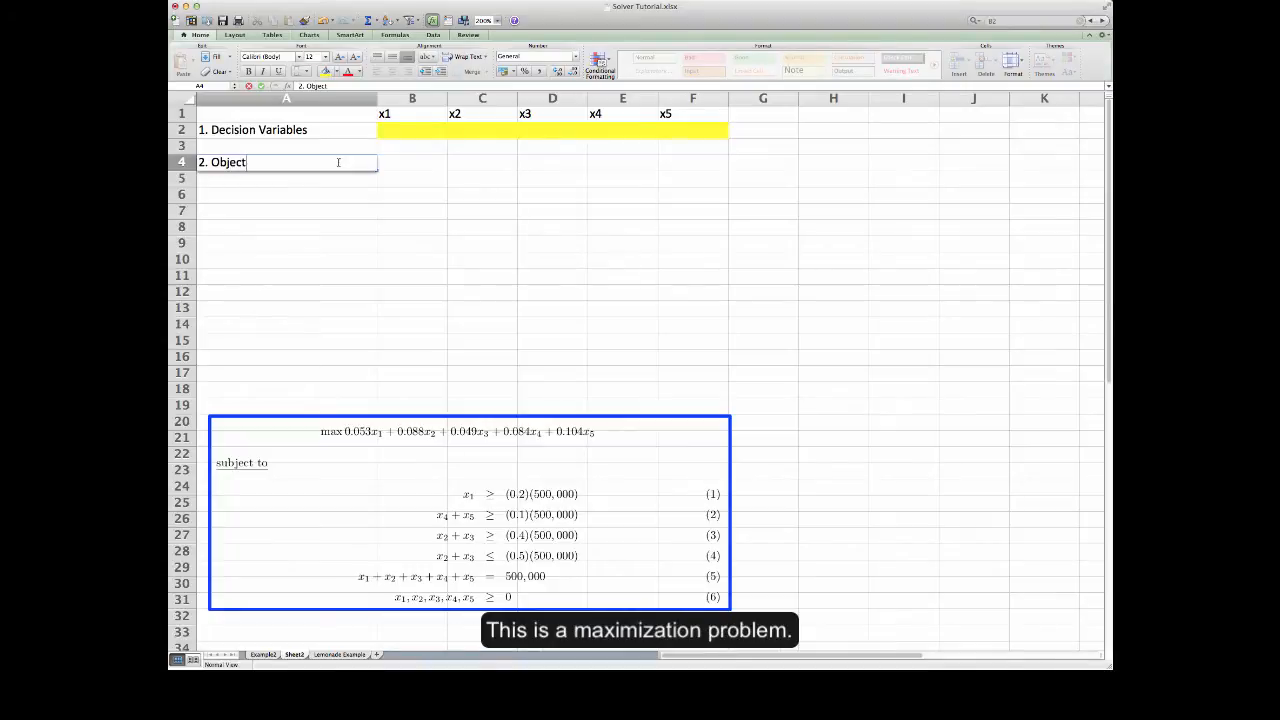
pyautogui.write('ive Function ')
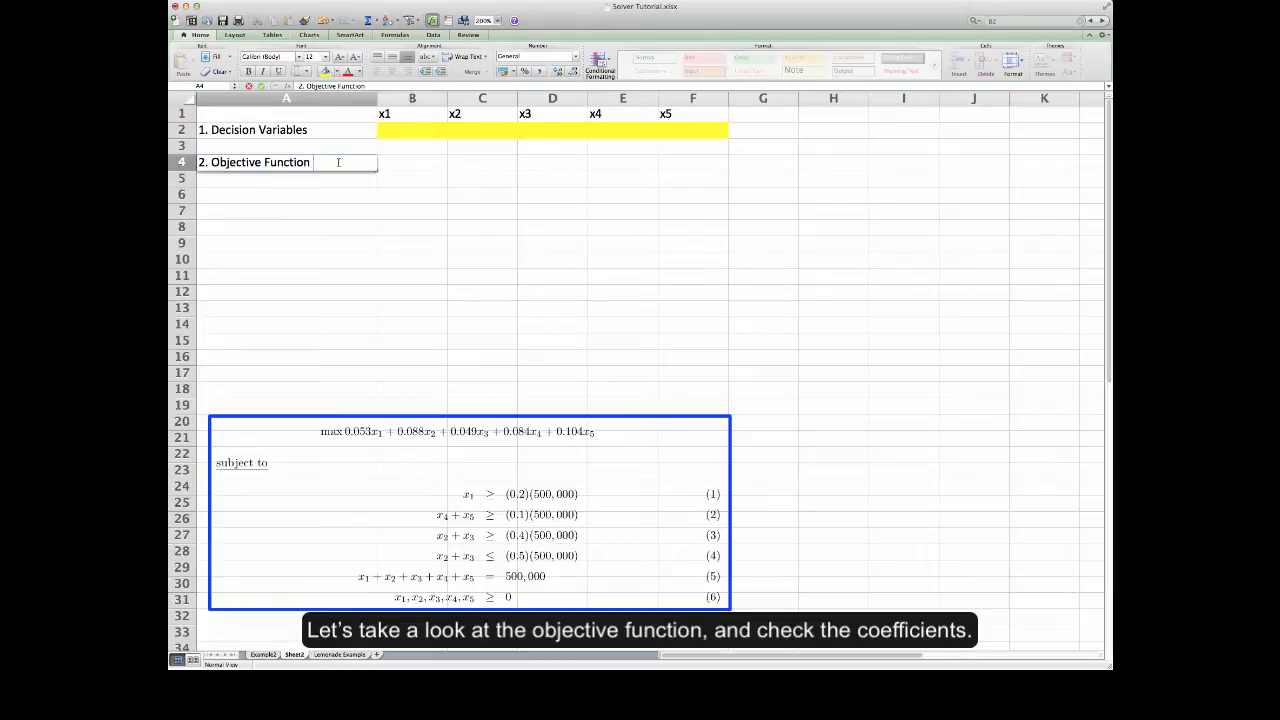
pyautogui.write('(maximize)')
pyautogui.press('Return')
# Label cell A5 "objective function coefficients", directly under the objective function heading.
pyautogui.write('ob')
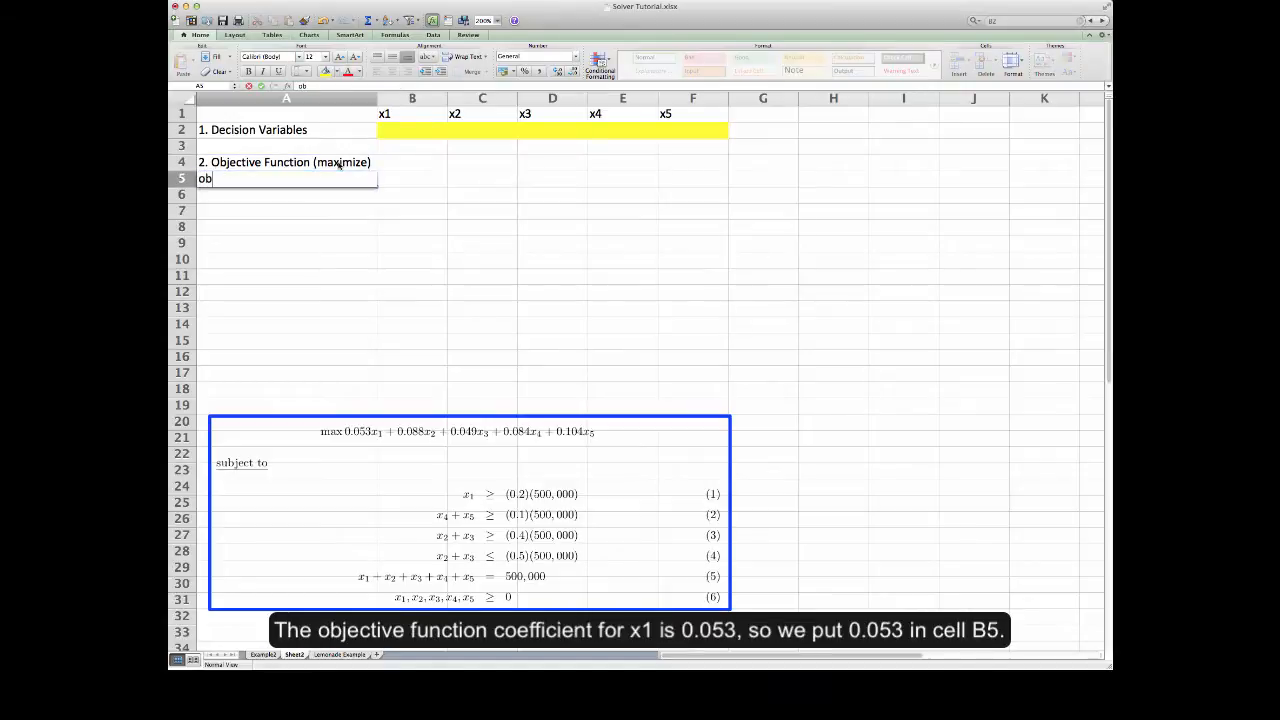
pyautogui.write('jective function v')
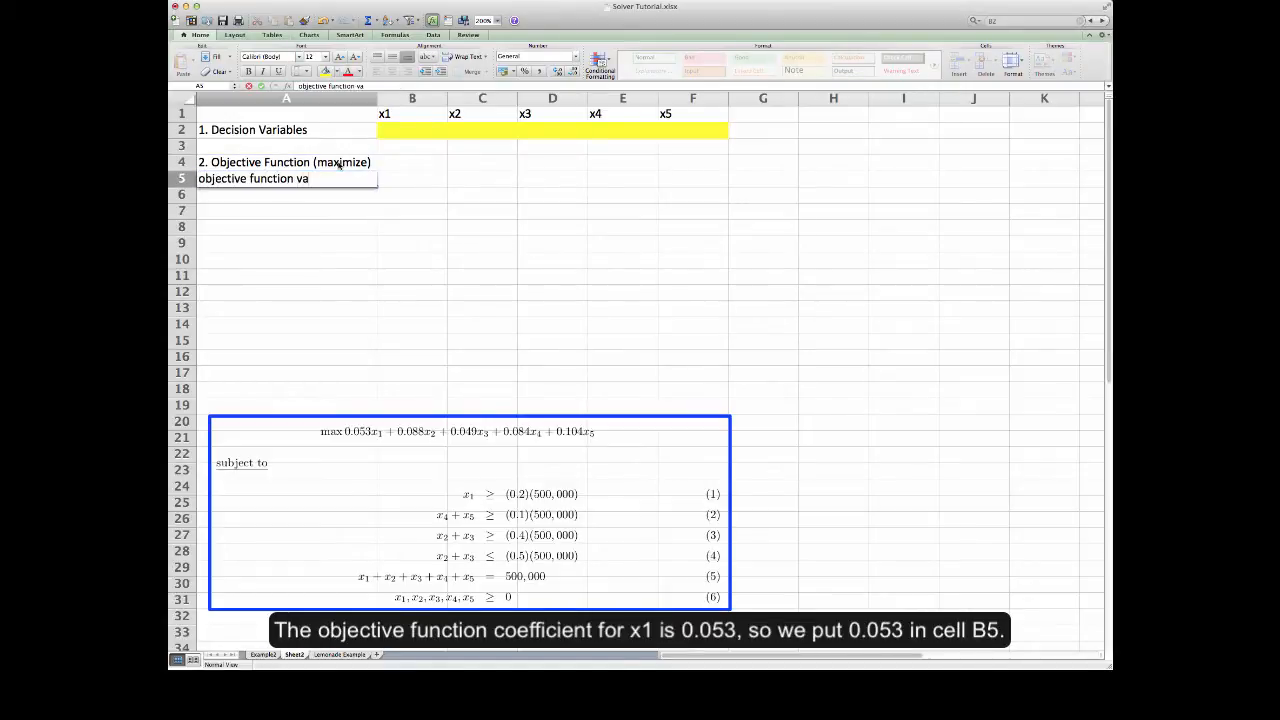
pyautogui.press('BackSpace')
pyautogui.write('coefficients')
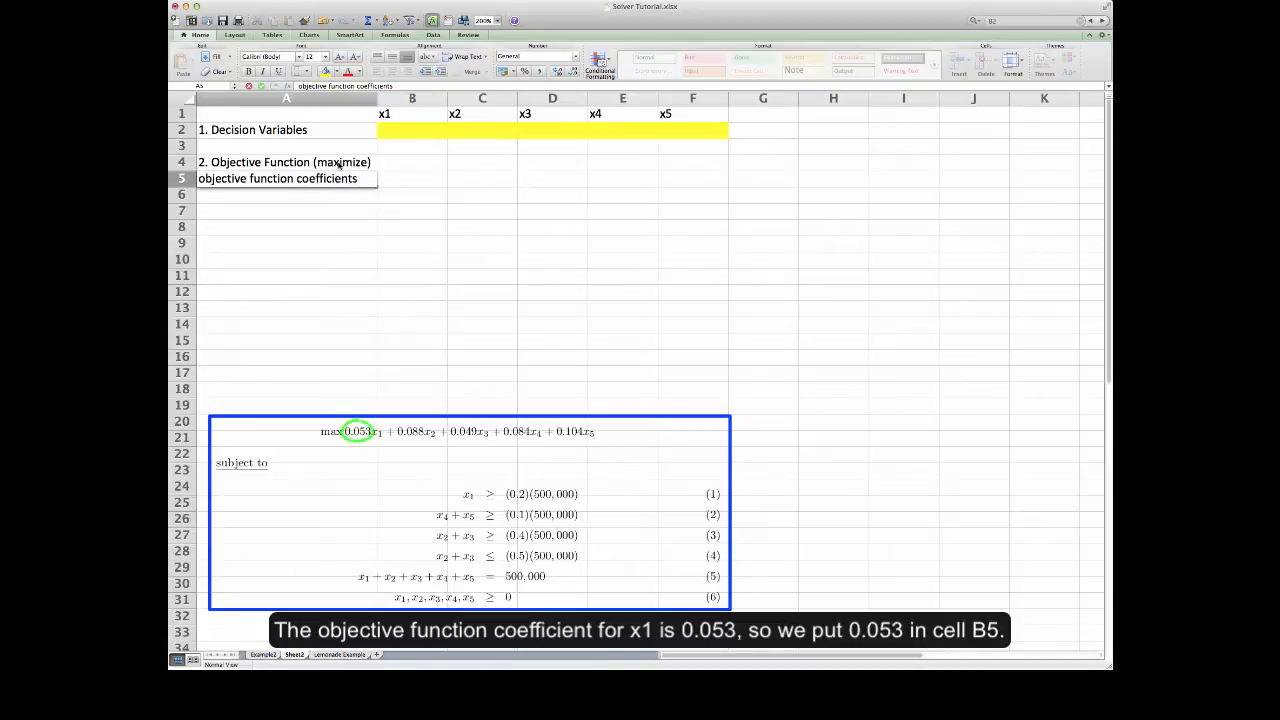
pyautogui.press('Tab')
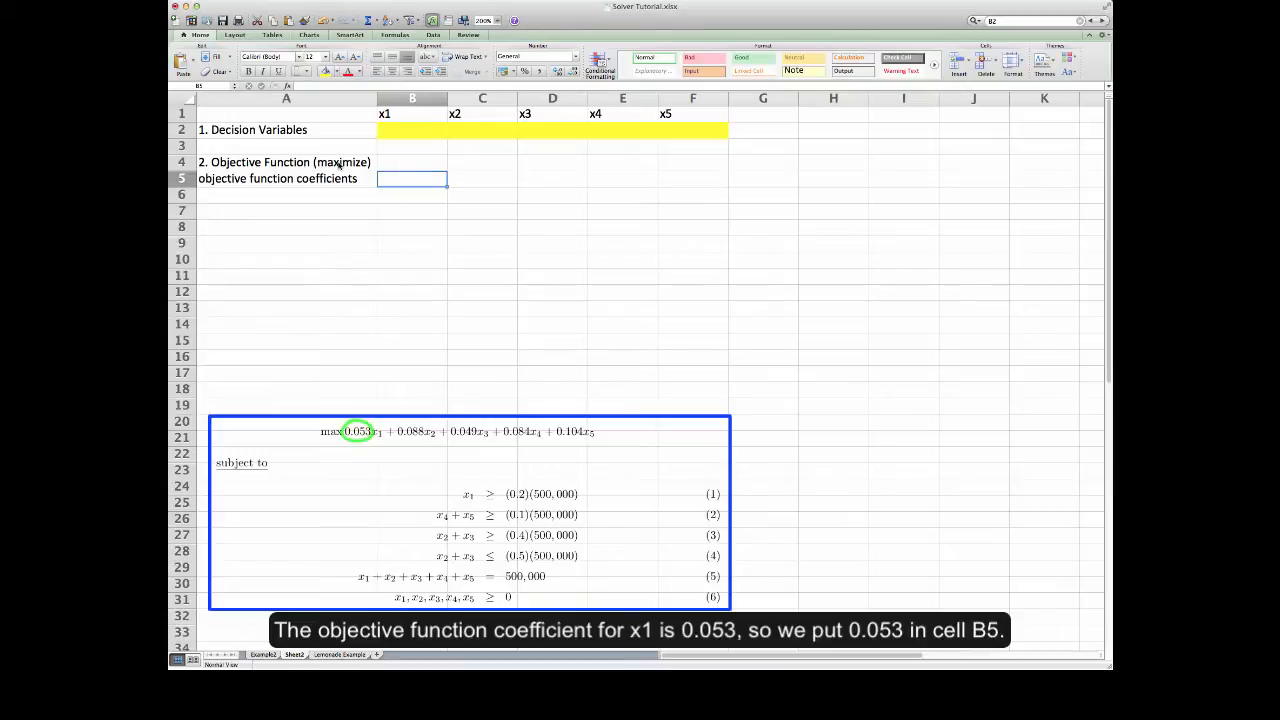
# Enter the objective coefficients 0.053, 0.088, 0.049, 0.084 and 0.104 in cells B5 to F5.
pyautogui.write('0.053')
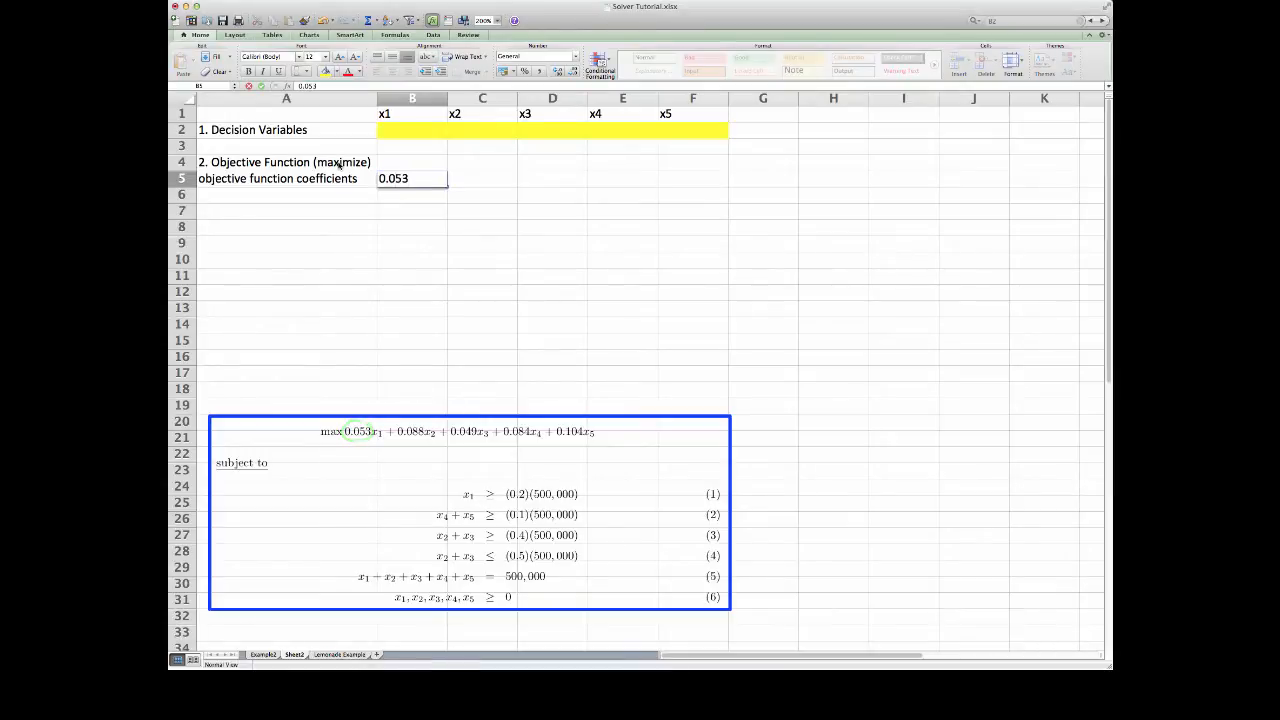
pyautogui.press('Tab')
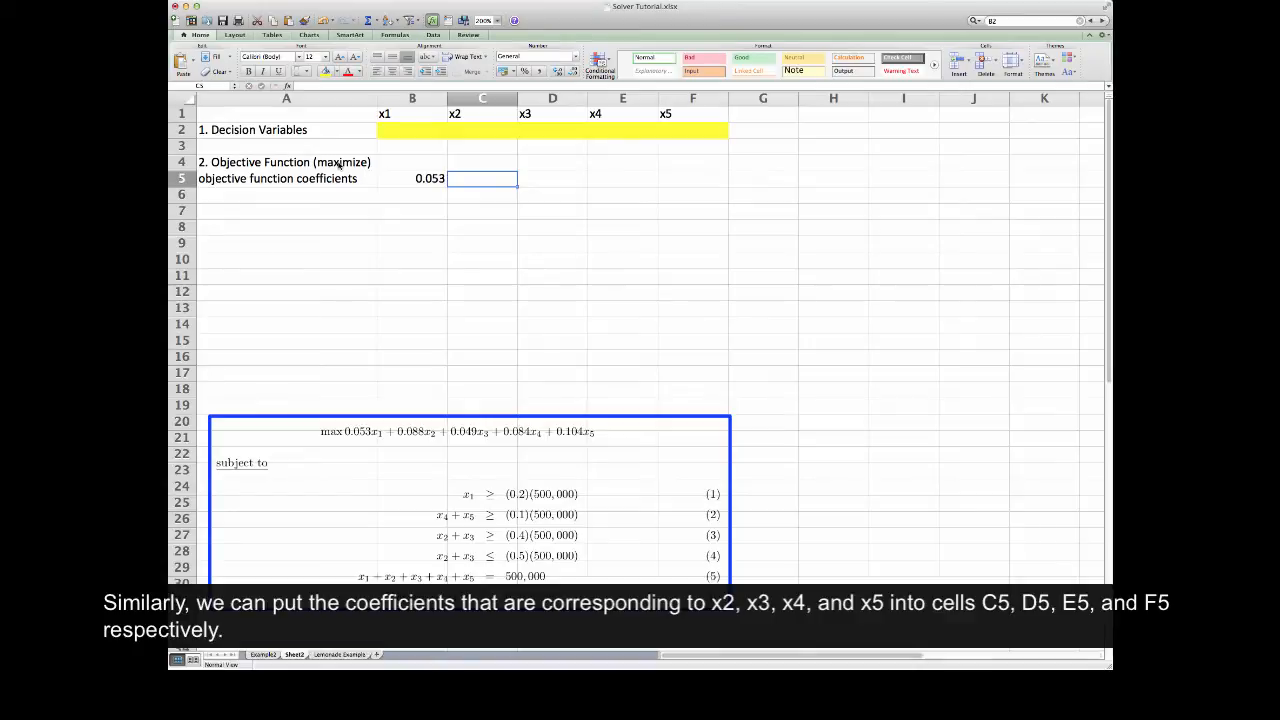
pyautogui.write('0.088')
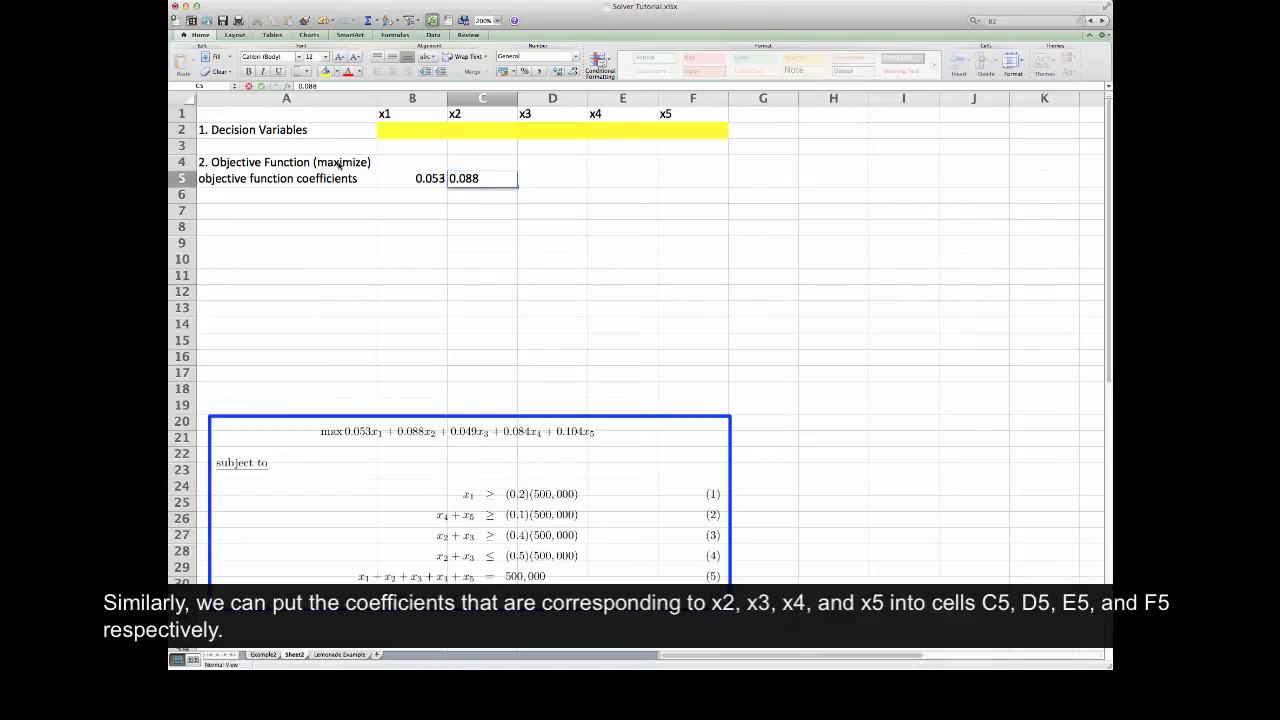
pyautogui.press('Tab')
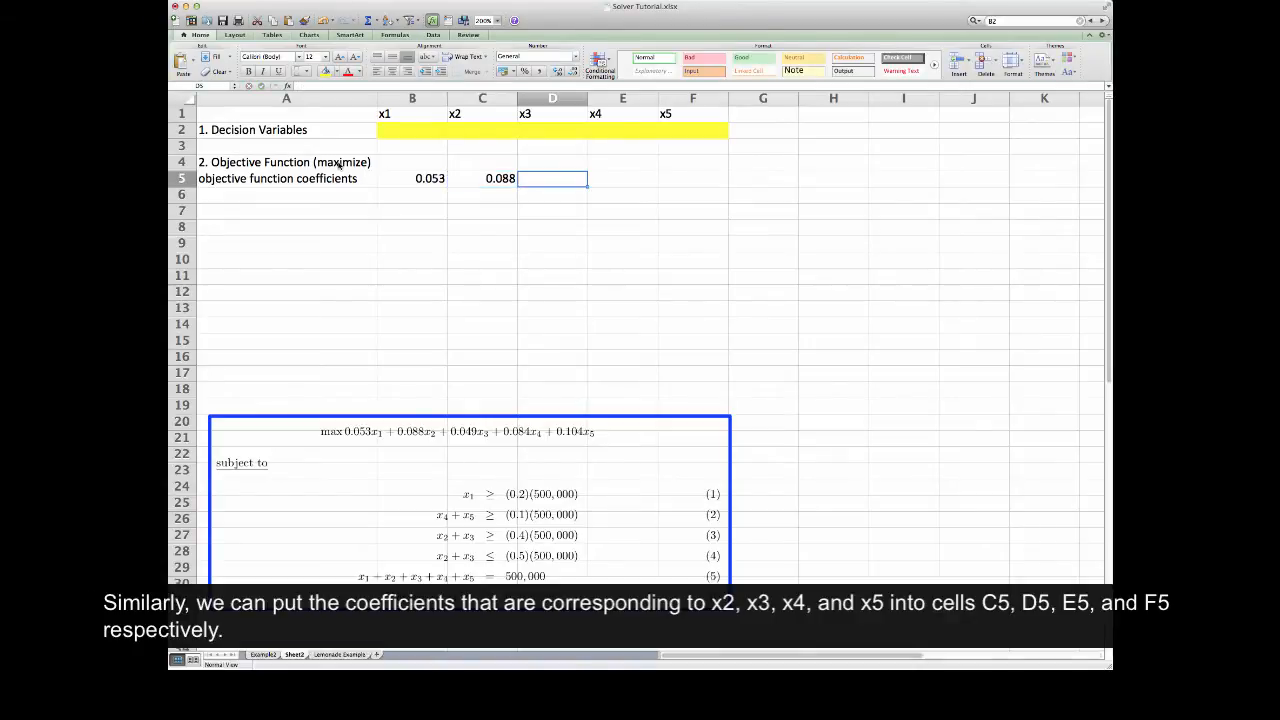
pyautogui.write('0.049')
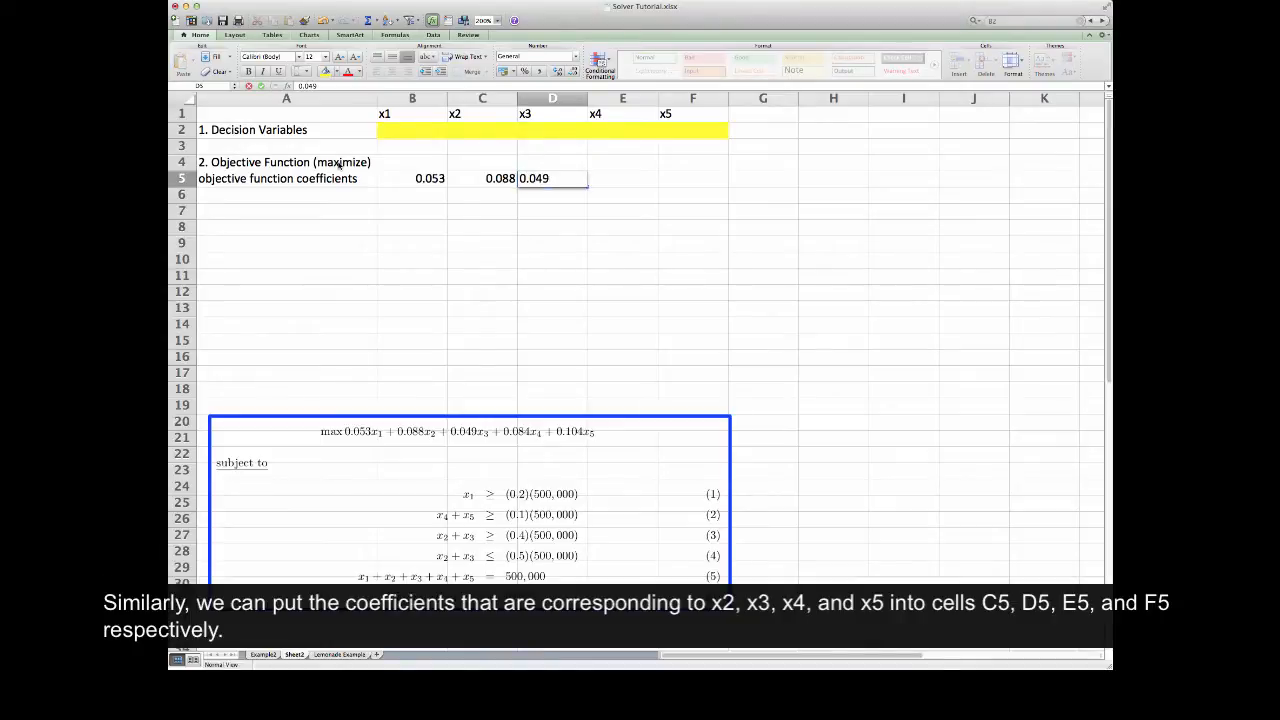
pyautogui.press('Tab')
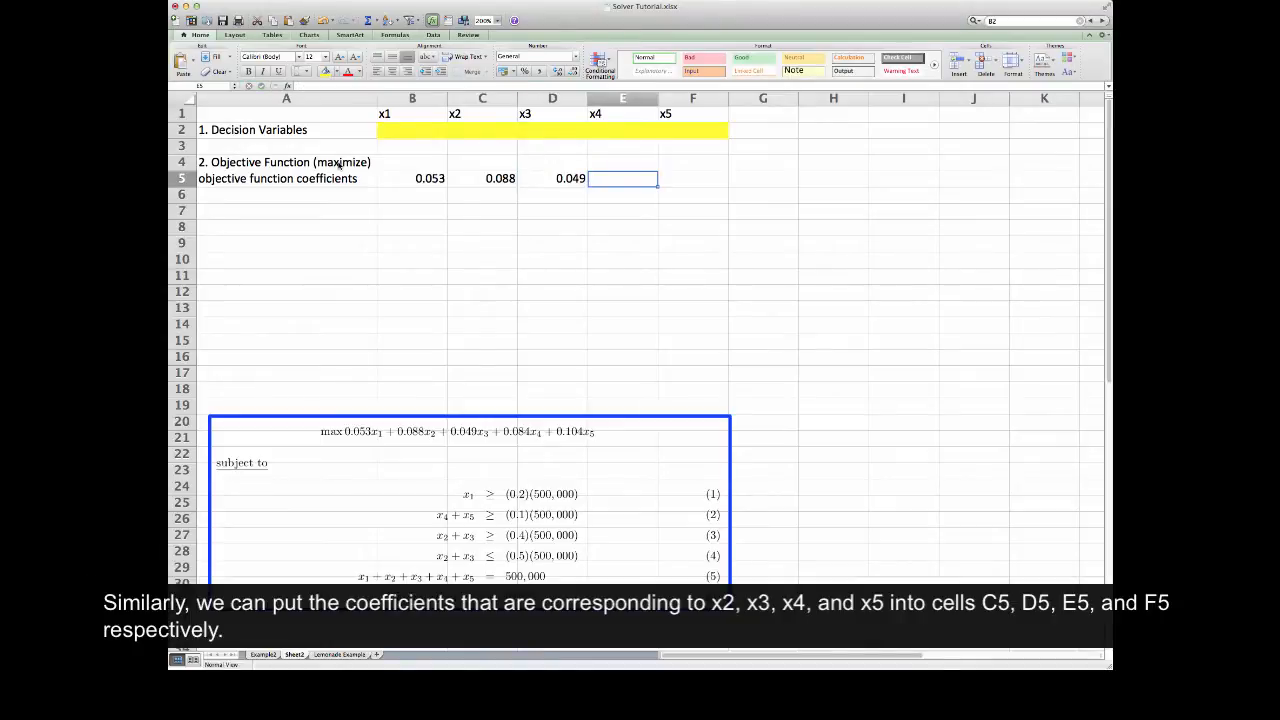
pyautogui.write('0.08')
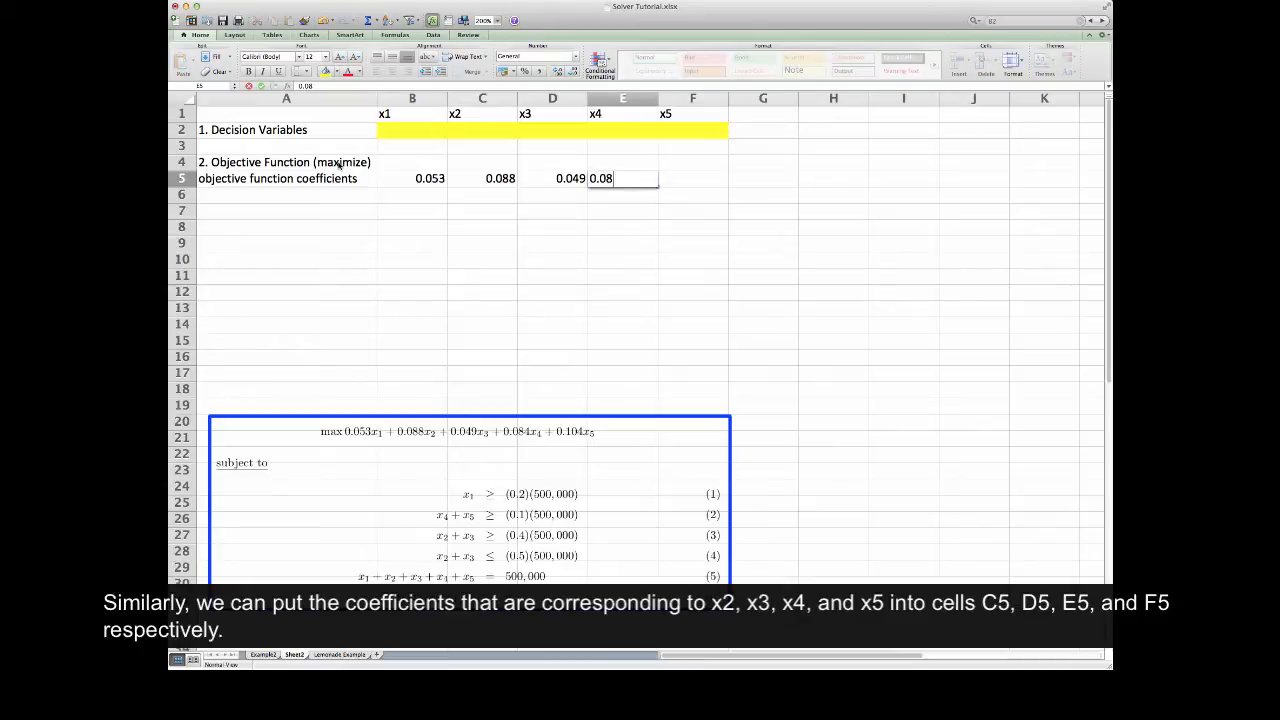
pyautogui.write('4')
pyautogui.press('Tab')
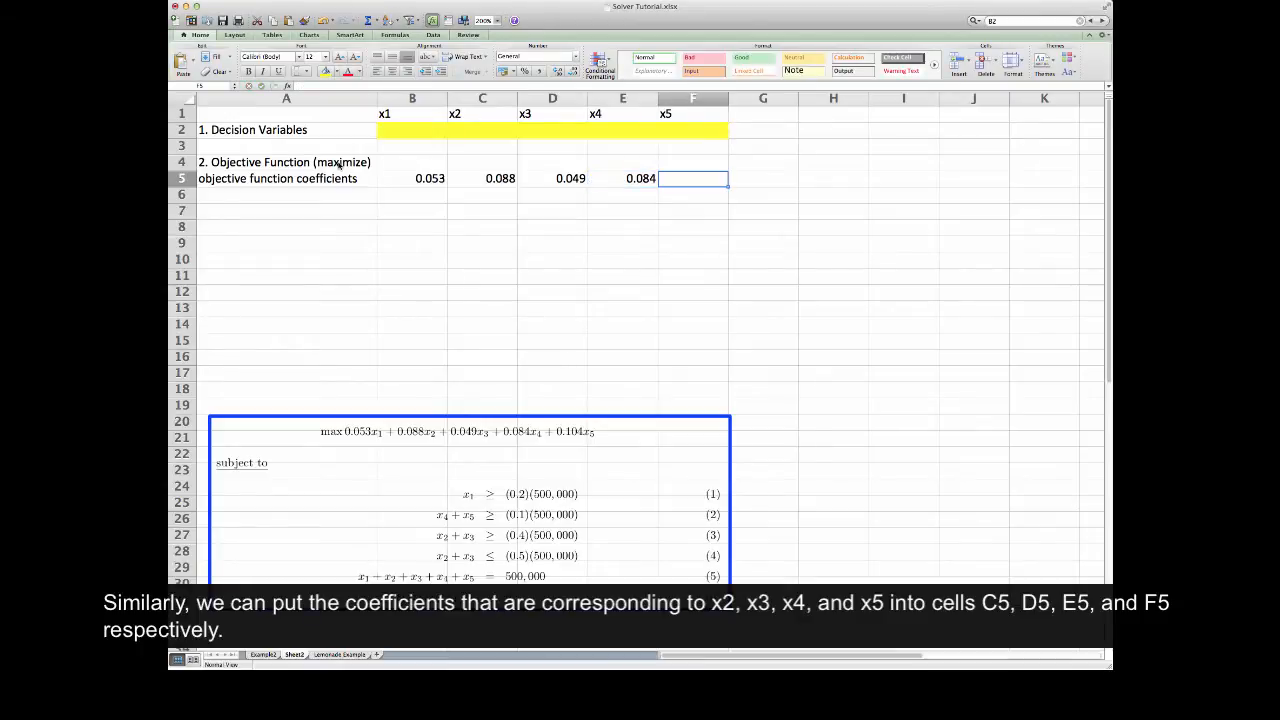
pyautogui.write('0.1')
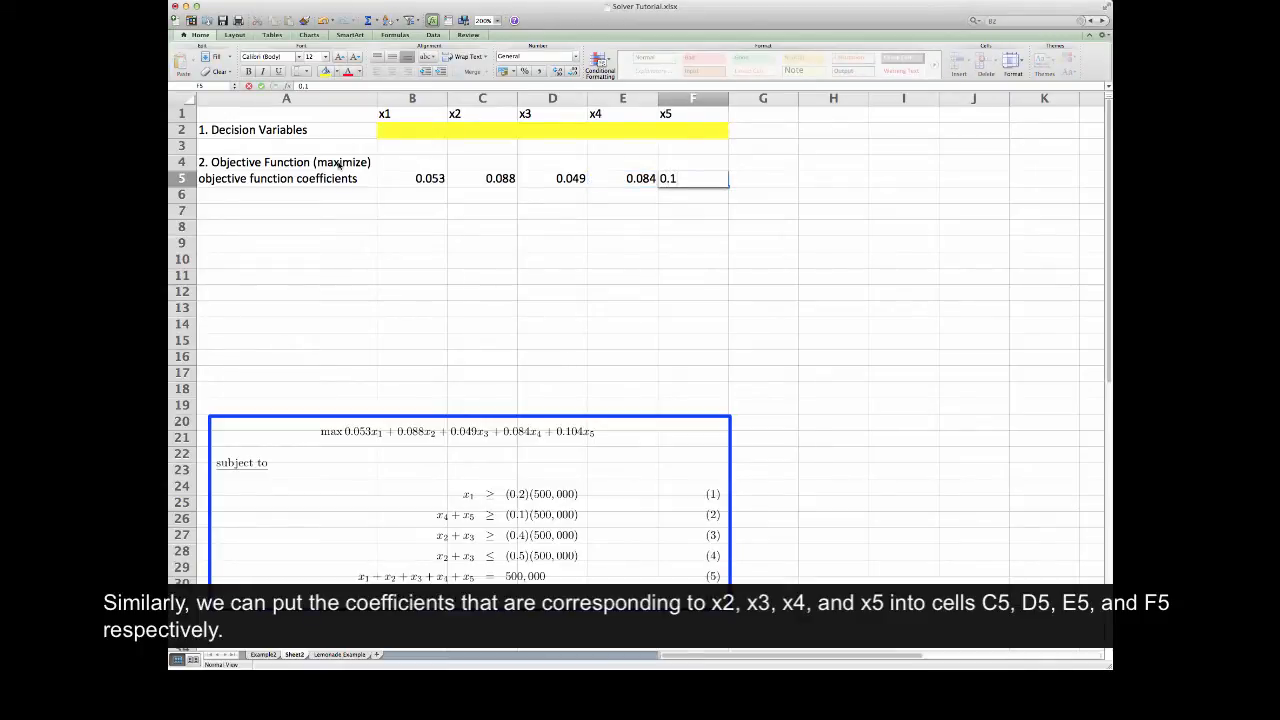
pyautogui.write('04')
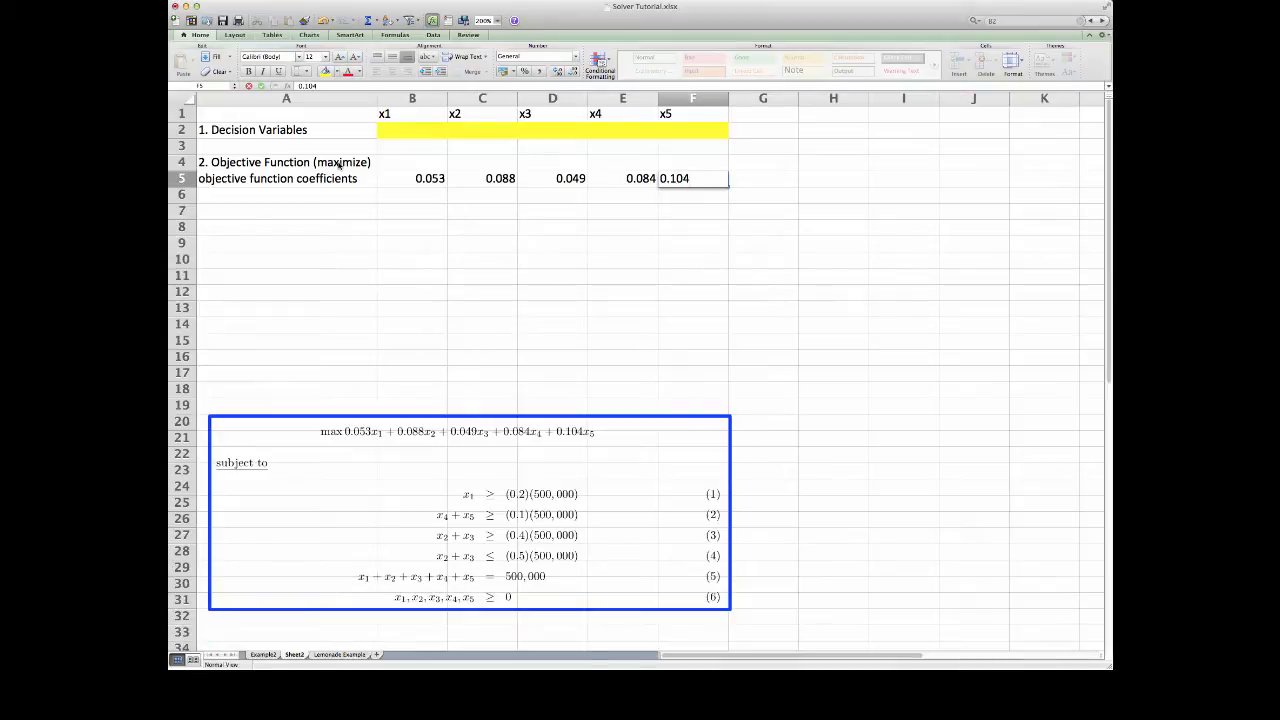
pyautogui.press('Return')
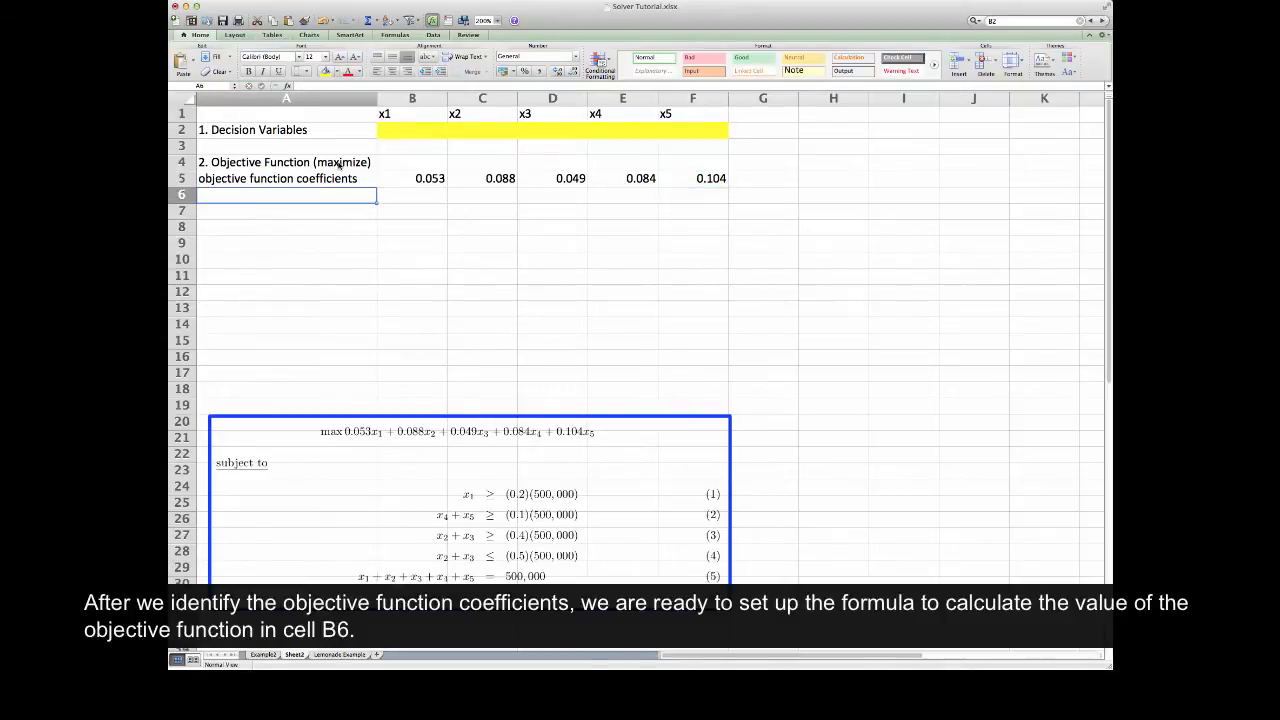
# Label cell A6 "objective function value (max)", directly under the objective function coefficients label.
pyautogui.write('obje')
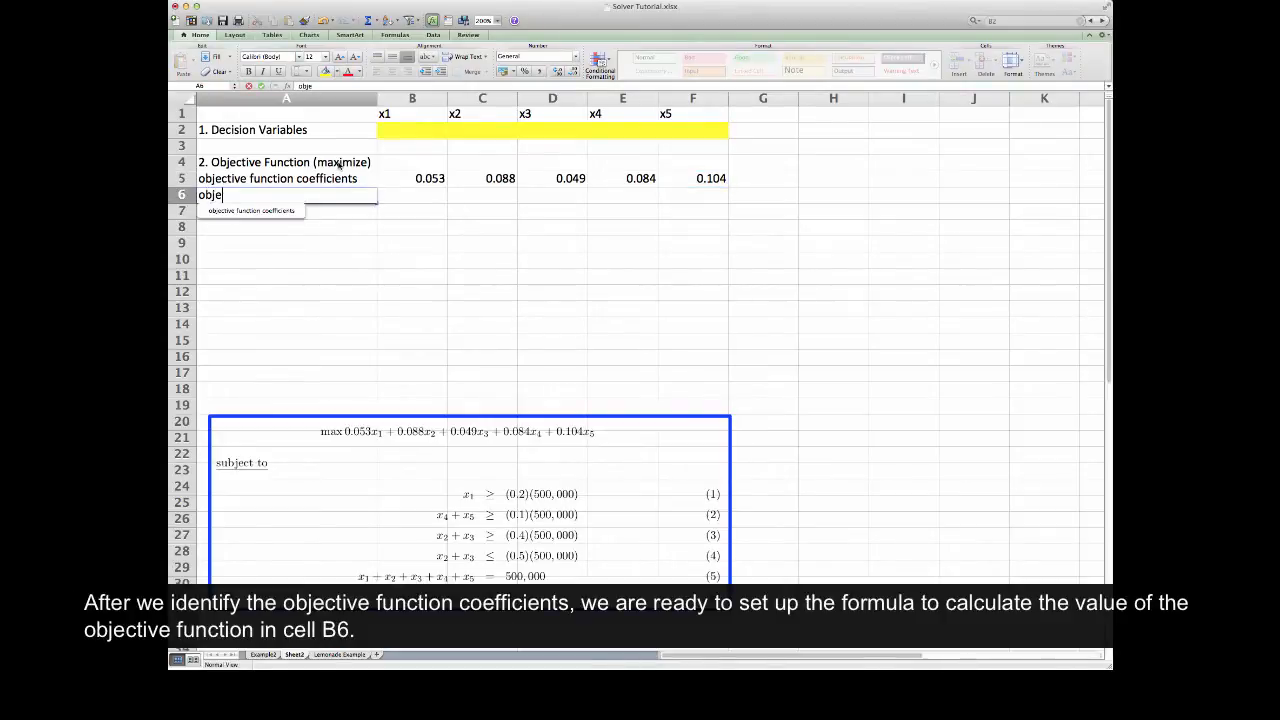
pyautogui.write('ctive function vla')
pyautogui.press('BackSpace')
pyautogui.press('BackSpace')
pyautogui.write('alue')
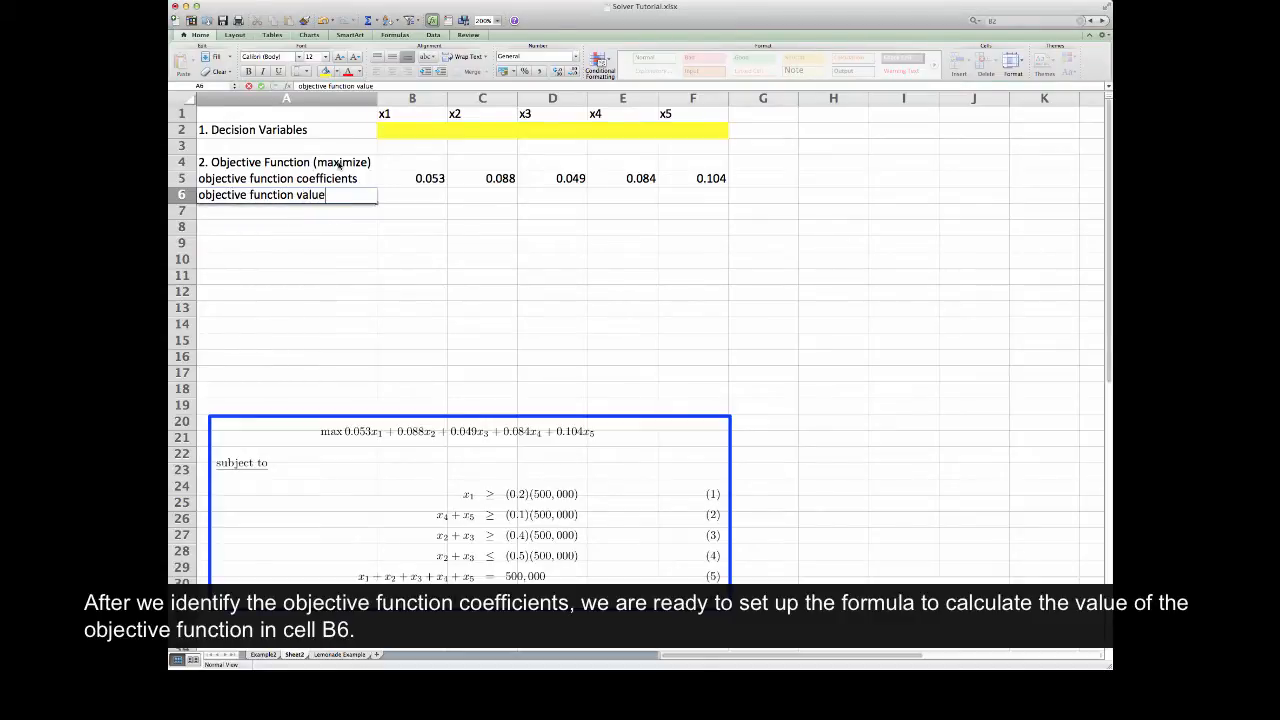
pyautogui.write(' (max)')
pyautogui.press('Tab')
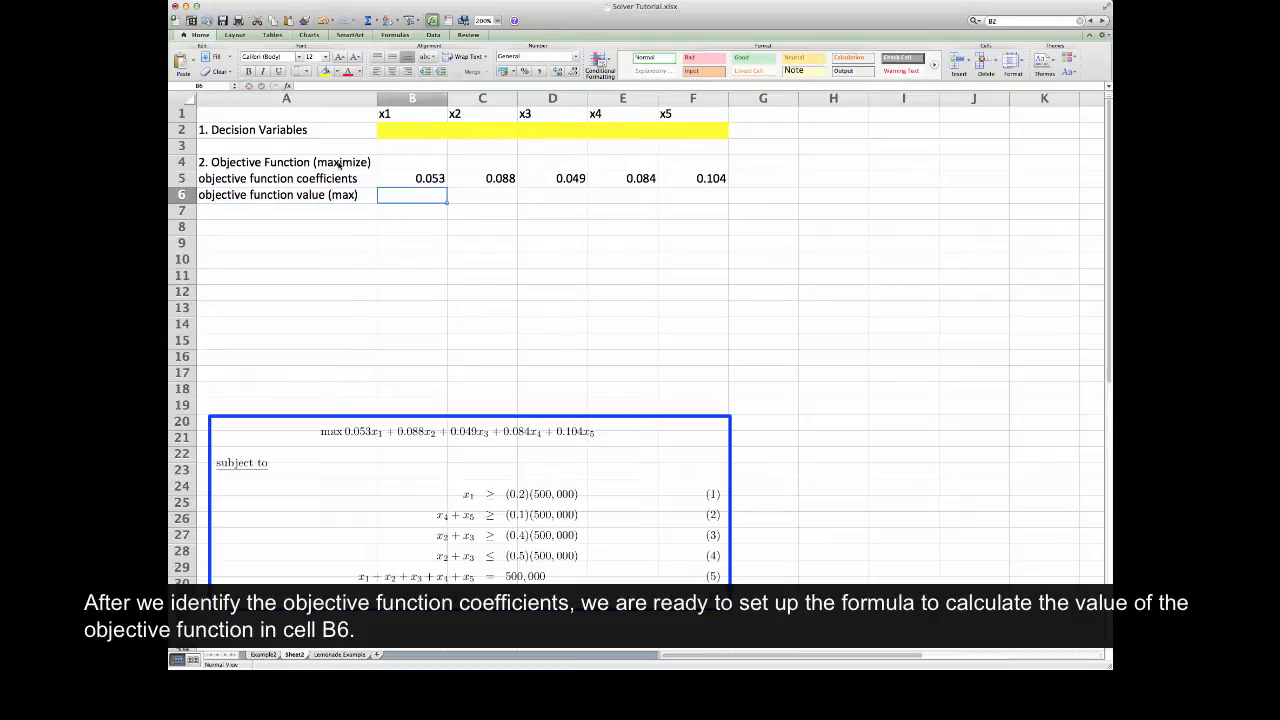
# Enter the formula =SUMPRODUCT(B5:F5,B2:F2) in cell B6 to calculate the objective function value.
pyautogui.write('=')
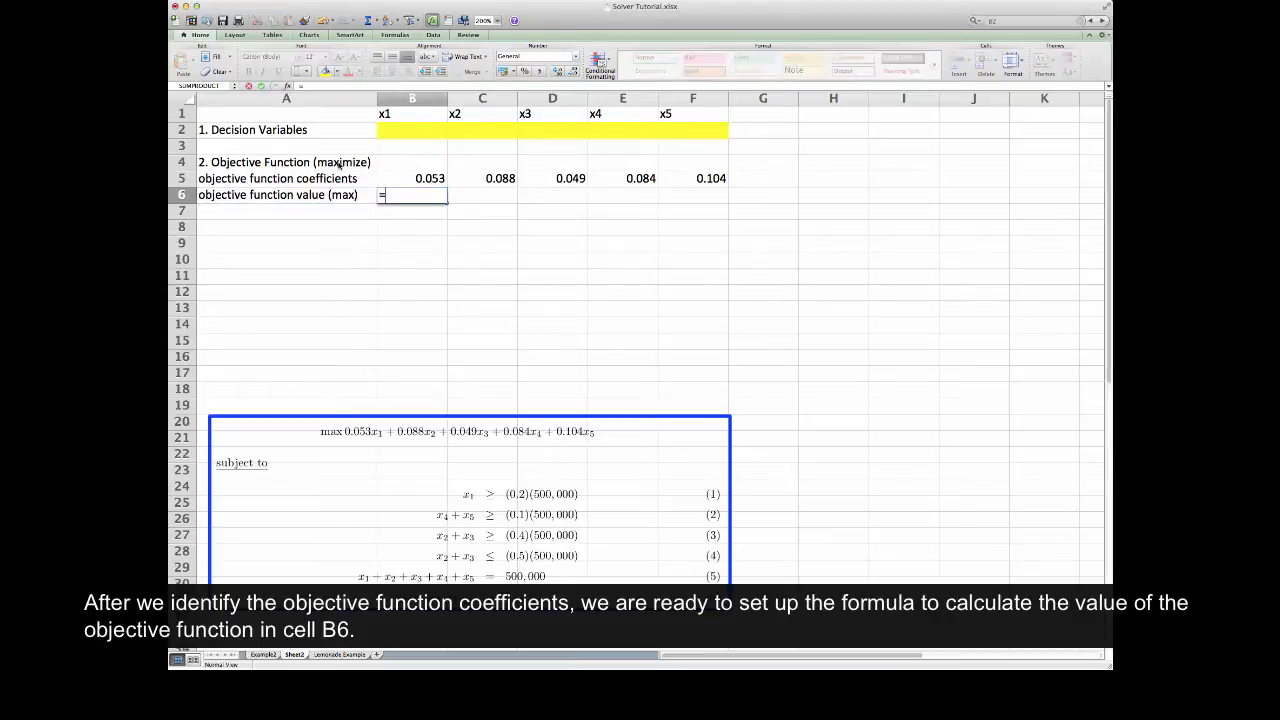
pyautogui.write('sumproduct')
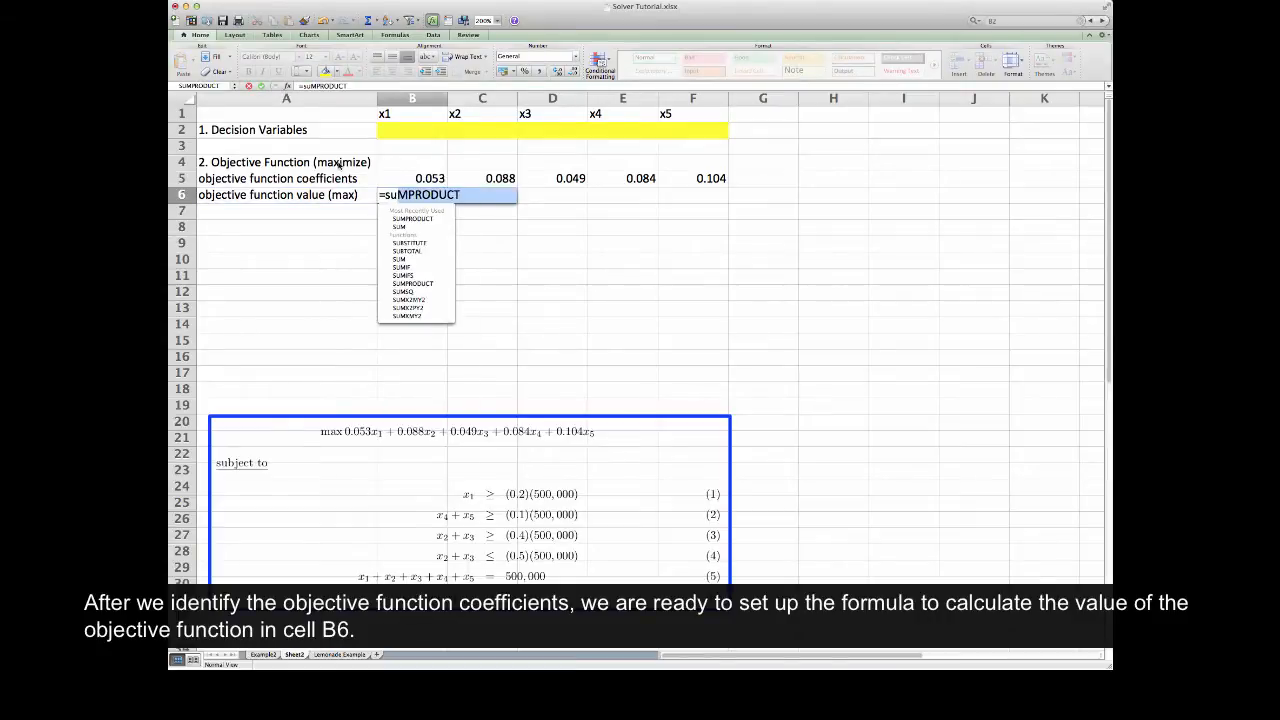
pyautogui.write('(')
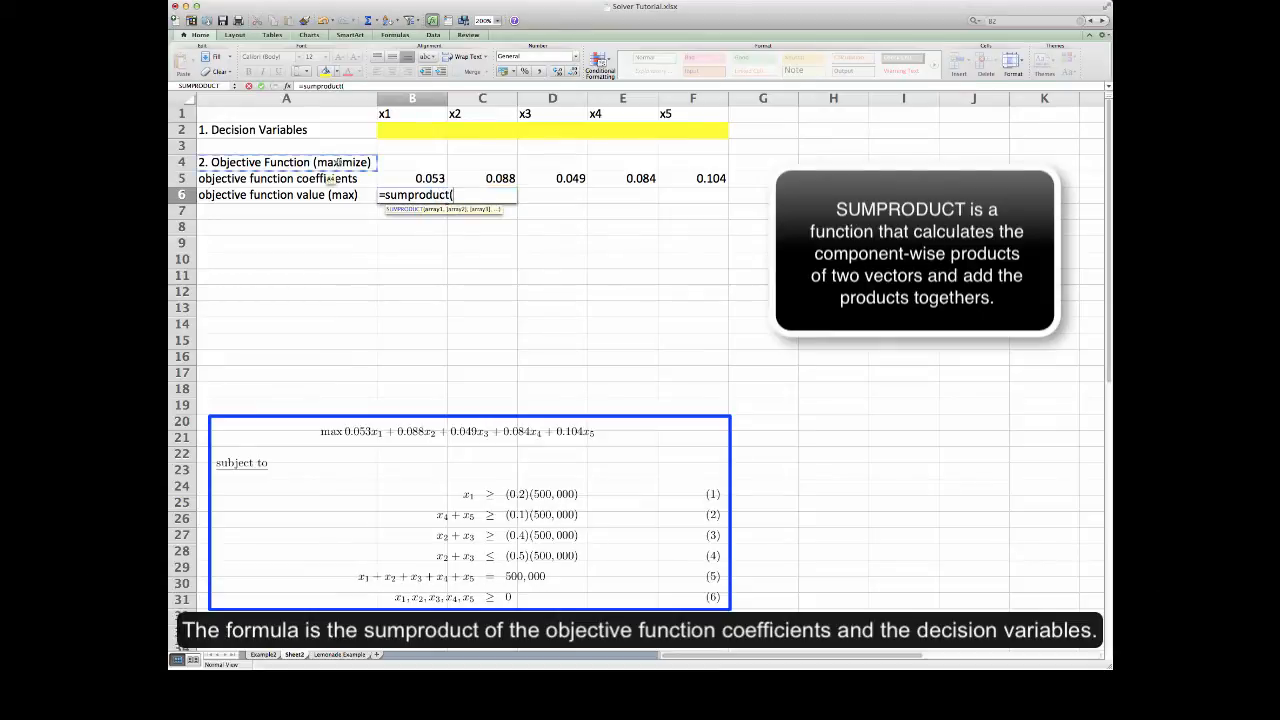
pyautogui.press('Up')
pyautogui.hotkey('shift', 'Right')
pyautogui.hotkey('shift', 'Right')
pyautogui.hotkey('shift', 'Right')
pyautogui.hotkey('shift', 'Right')
pyautogui.write(',')
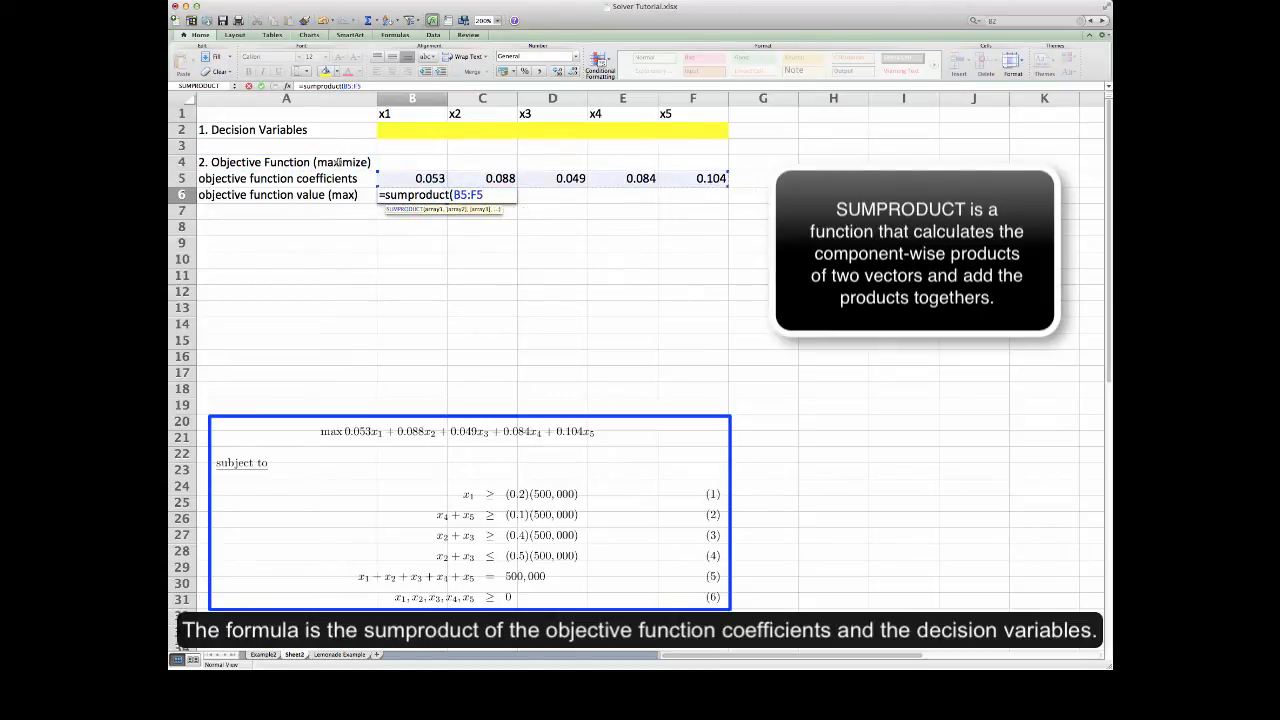
pyautogui.press('Up')
pyautogui.press('Up')
pyautogui.press('Up')
pyautogui.press('Up')
pyautogui.hotkey('shift', 'Right')
pyautogui.hotkey('shift', 'Right')
pyautogui.hotkey('shift', 'Right')
pyautogui.hotkey('shift', 'Right')
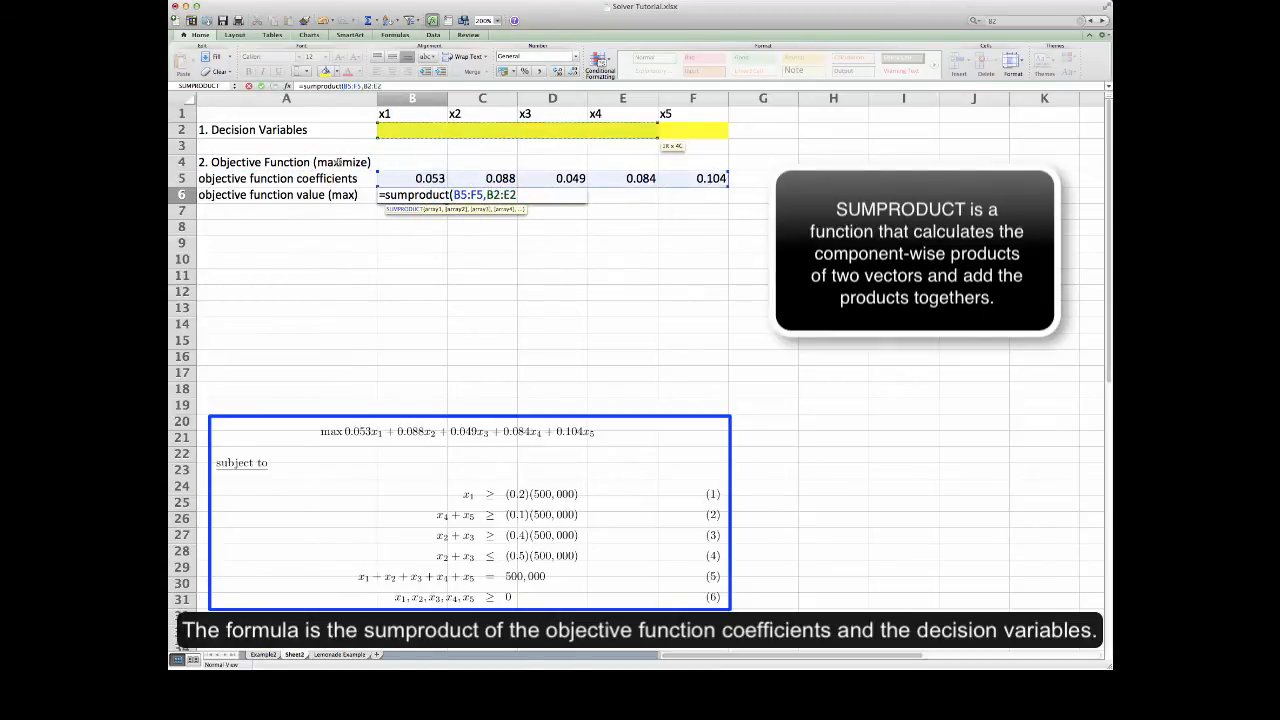
pyautogui.write(')')
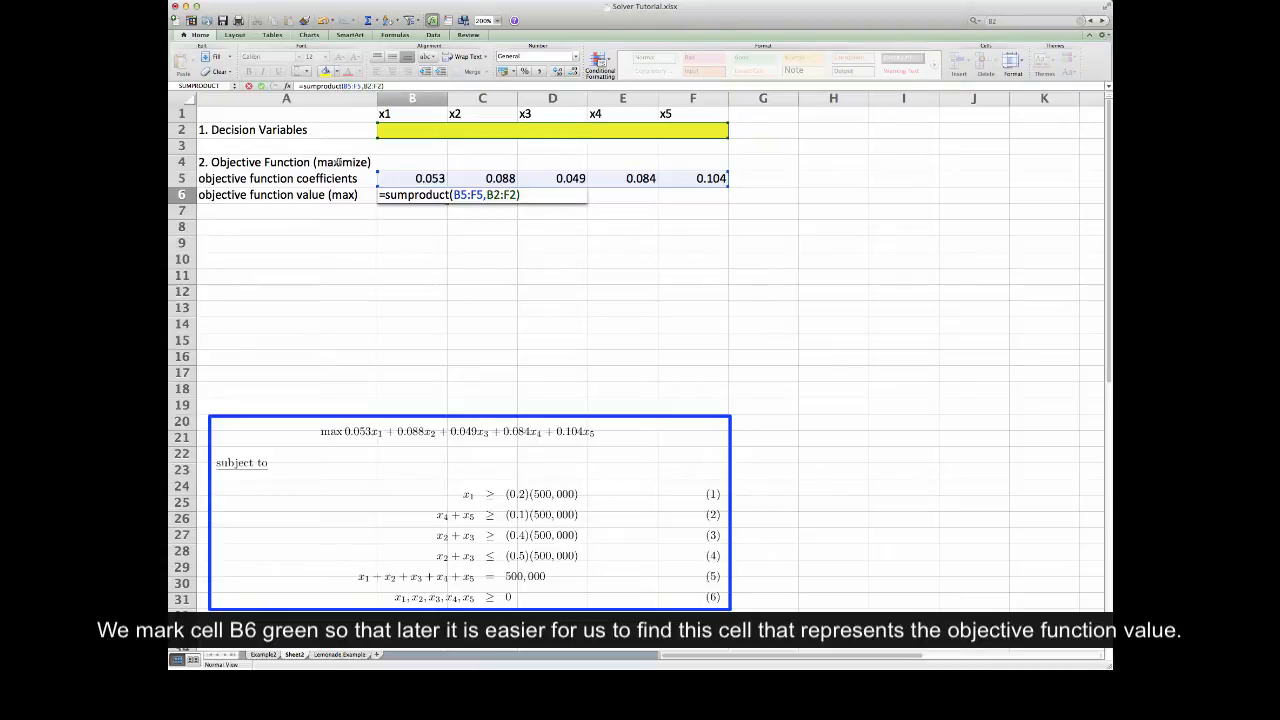
pyautogui.press('Return')
# Fill the objective function value cell B6 with light green.
pyautogui.press('Right')
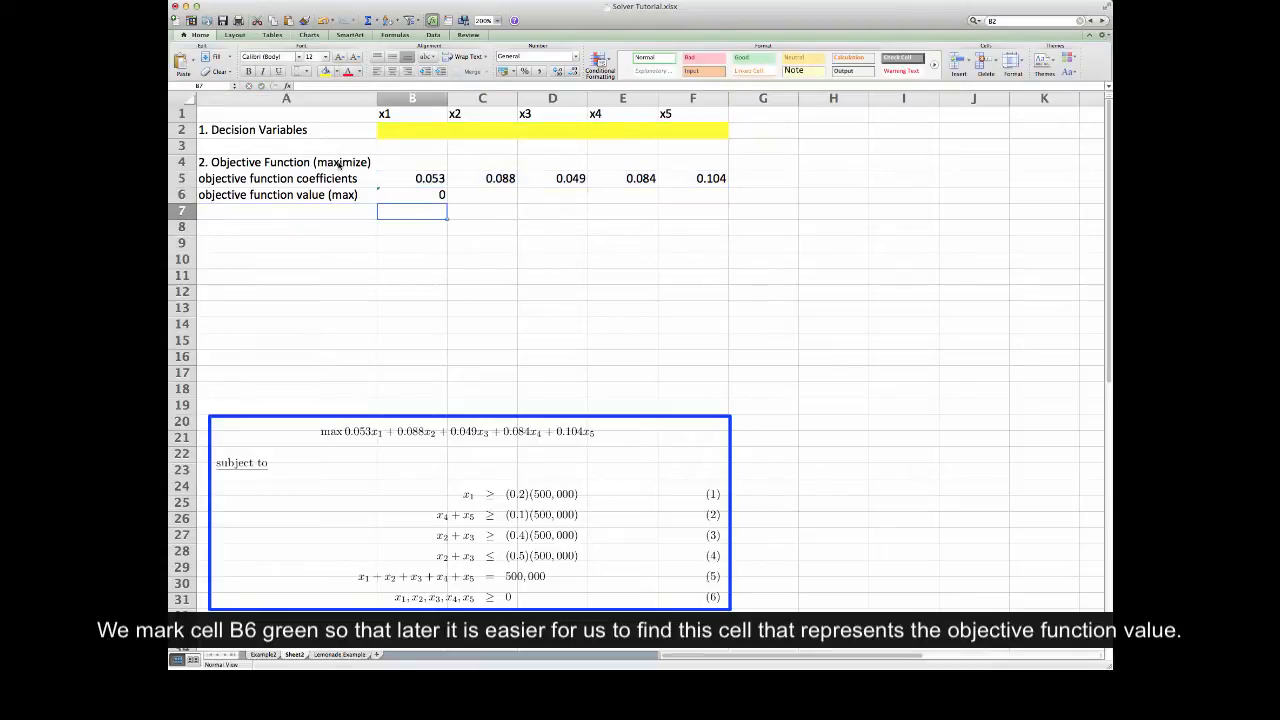
pyautogui.press('Up')
pyautogui.click(335, 72)
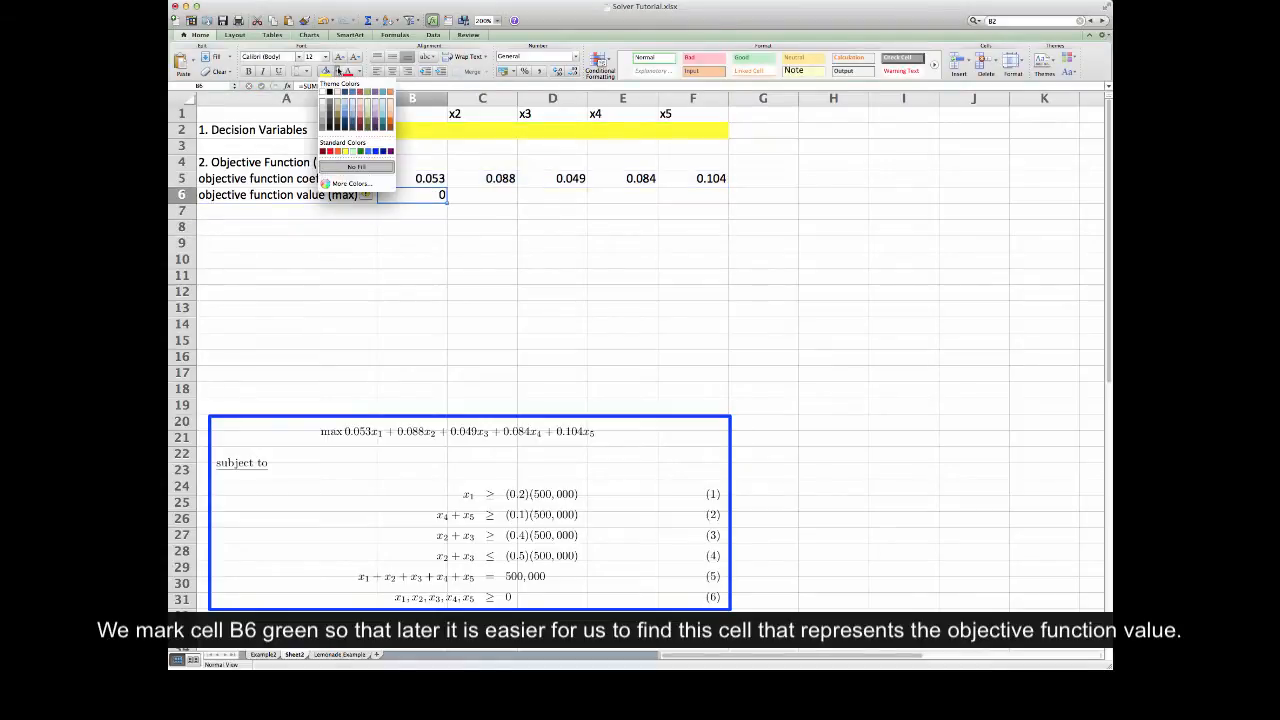
pyautogui.click(360, 120)
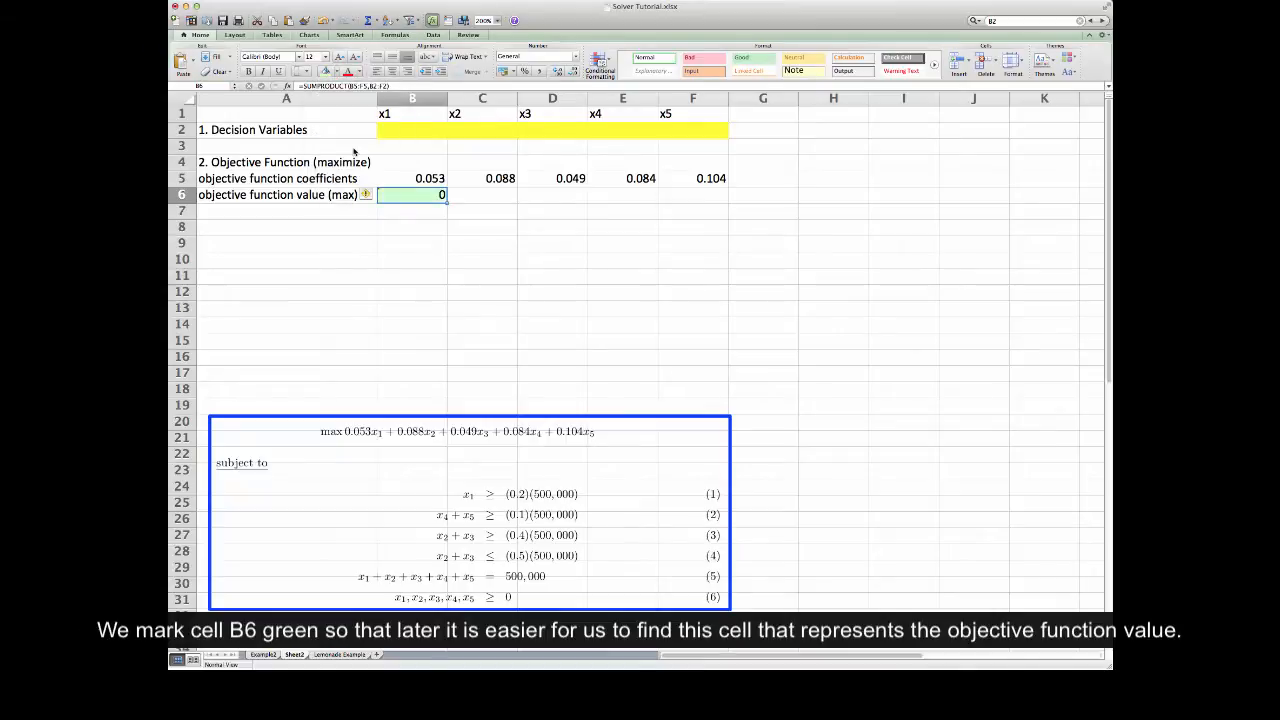
# Enter the section heading "3. Constraints" in cell A8.
pyautogui.click(323, 225)
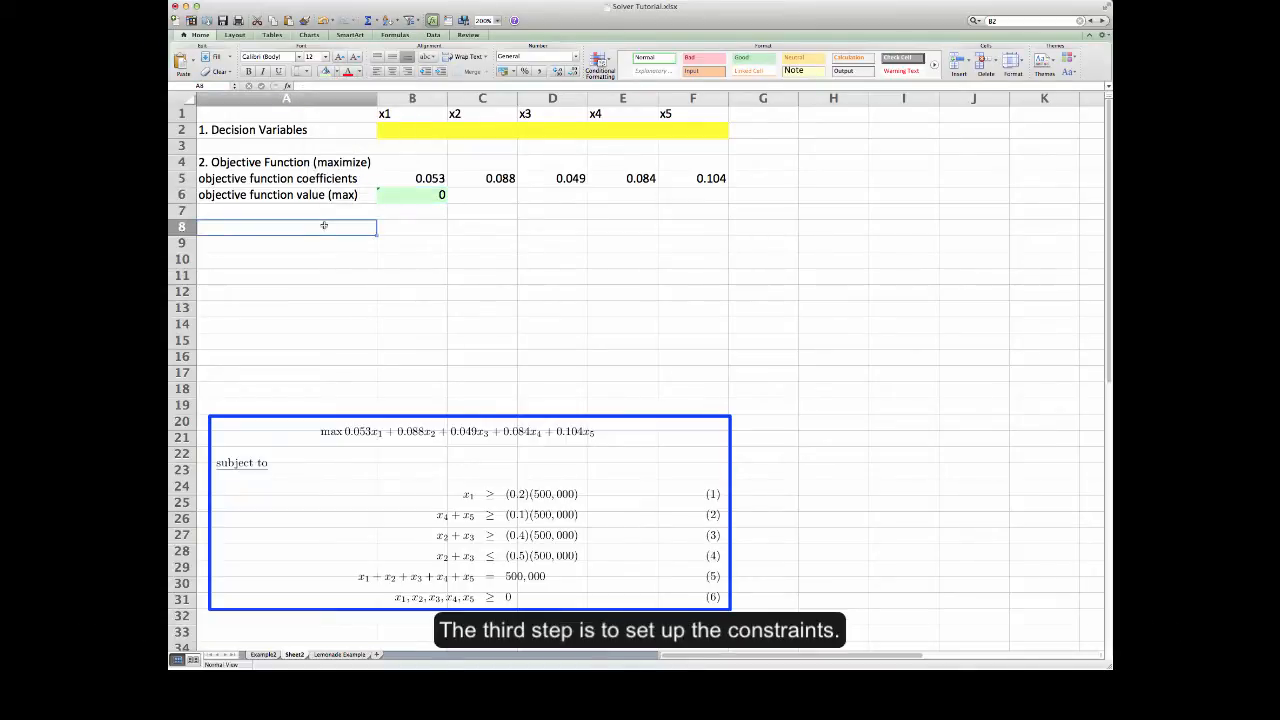
pyautogui.write('3.')
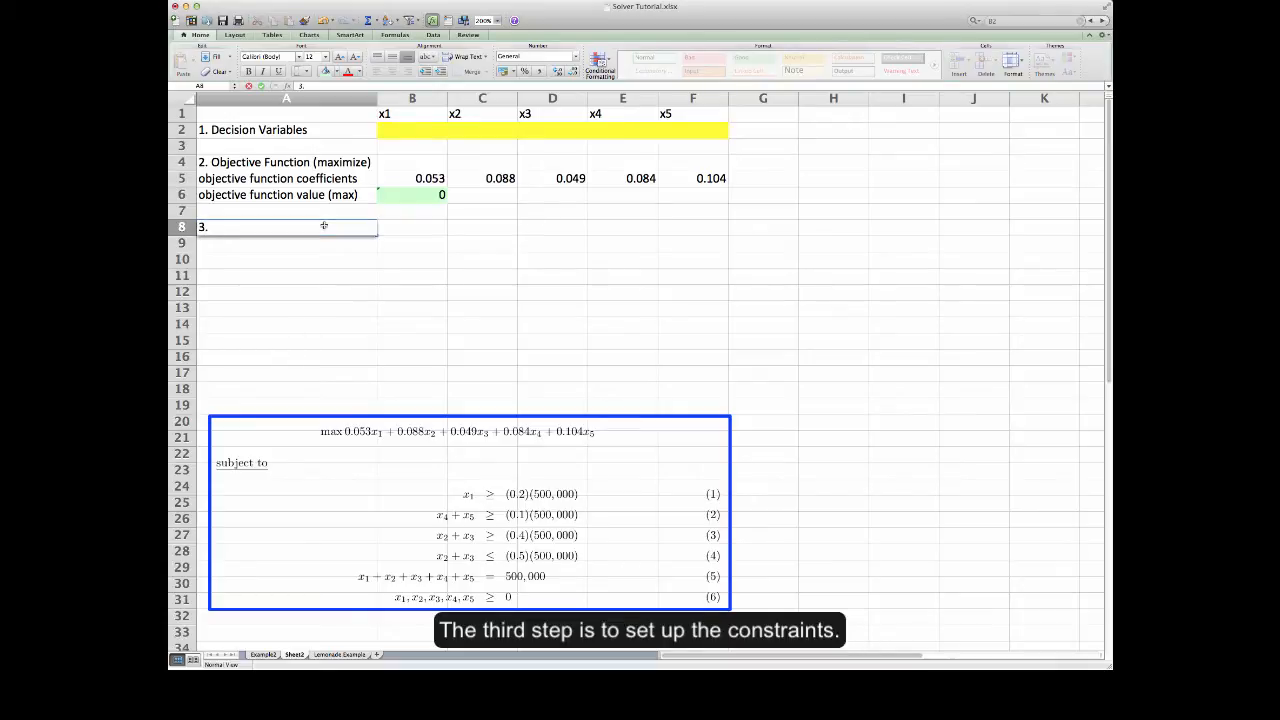
pyautogui.write(' Constraints')
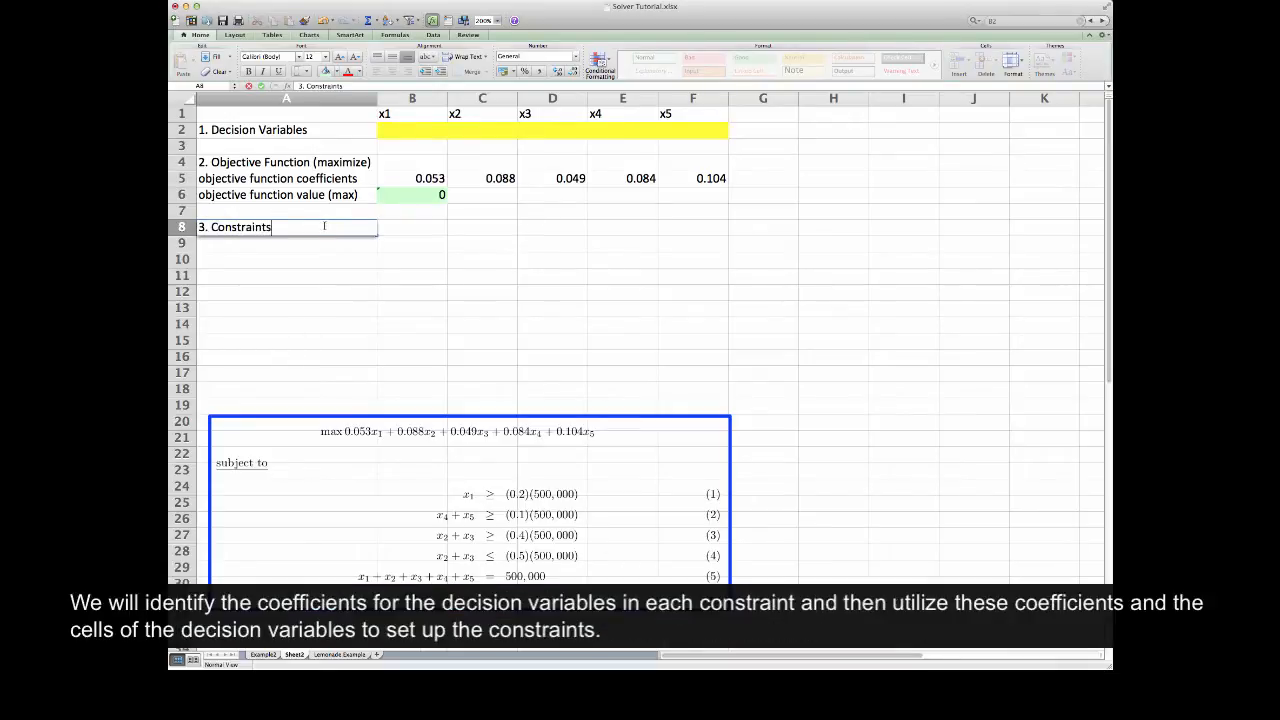
pyautogui.press('Tab')
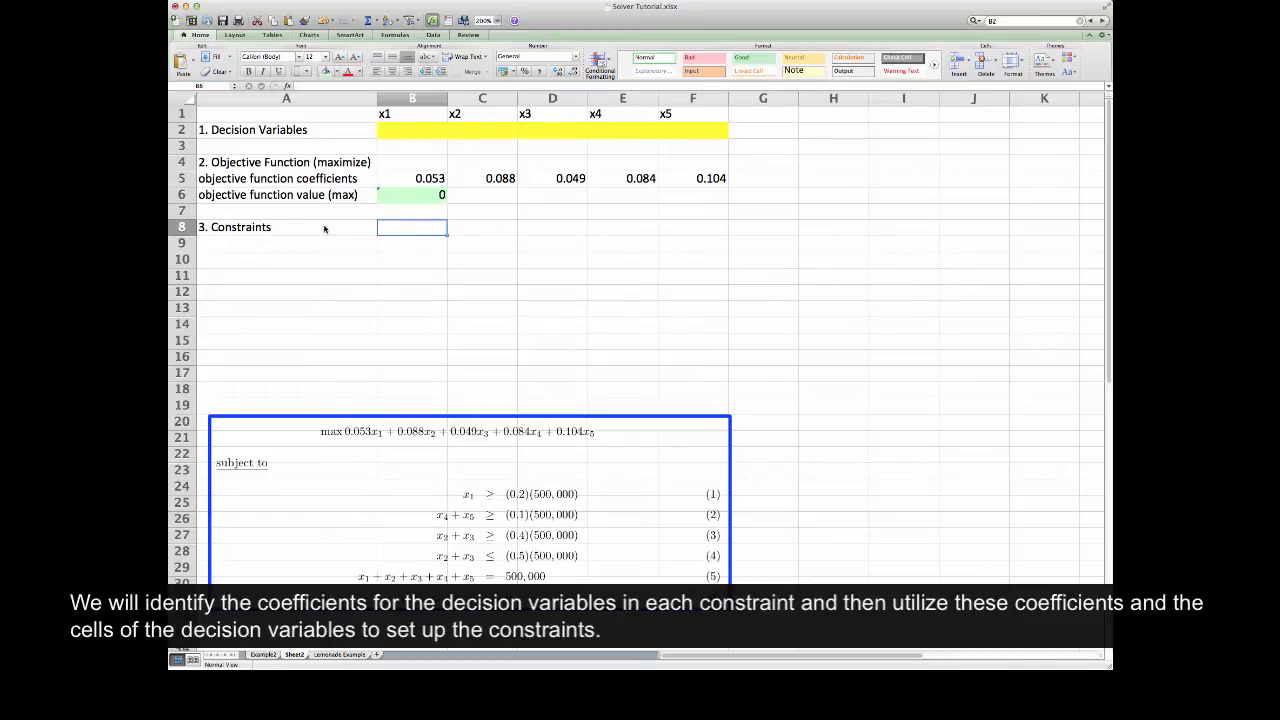
# Enter the heading "coefficients" in cell B8 and merge and center it across B8 to F8.
pyautogui.write('coe')
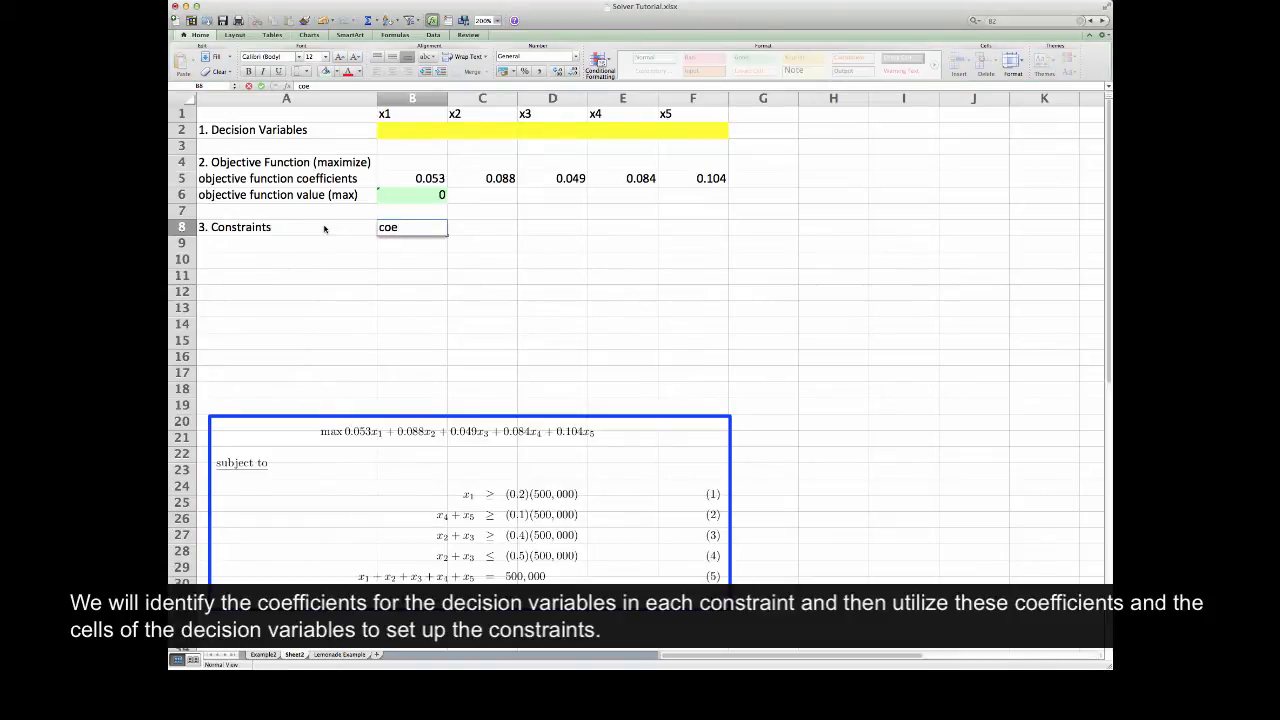
pyautogui.write('fficients')
pyautogui.hotkey('shift', 'Right')
pyautogui.hotkey('shift', 'Right')
pyautogui.hotkey('shift', 'Right')
pyautogui.hotkey('shift', 'Right')
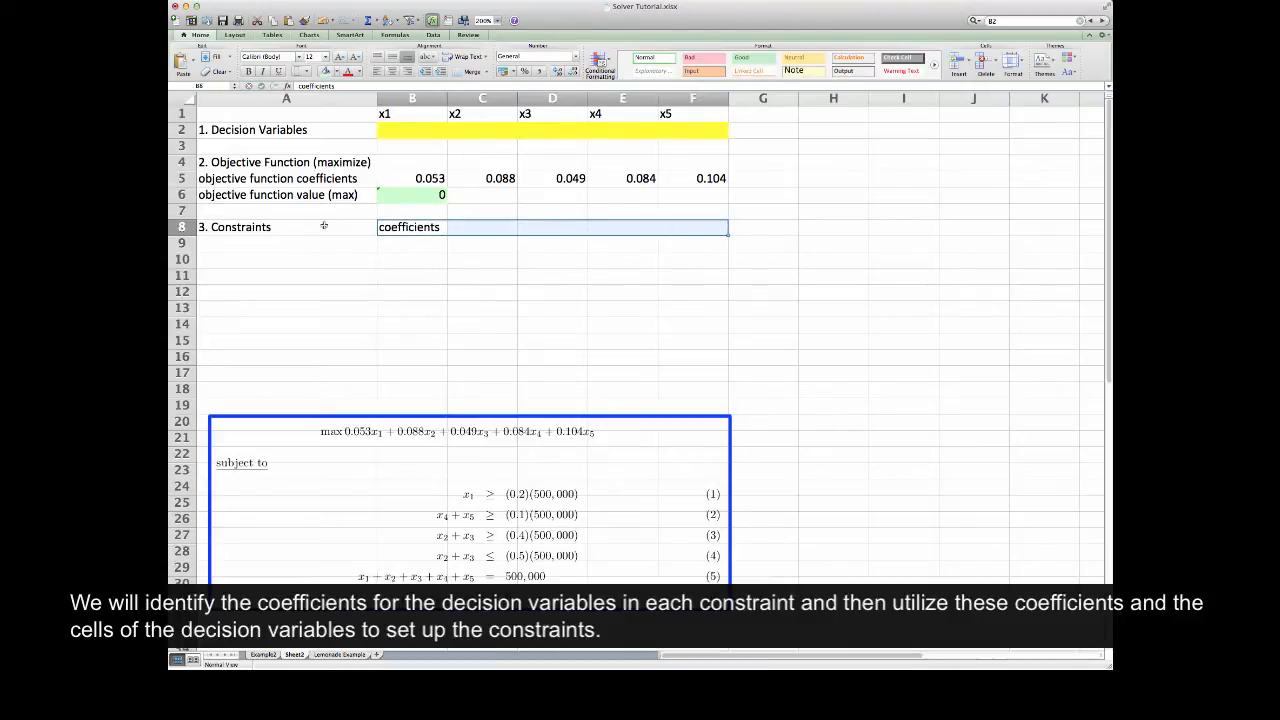
pyautogui.click(469, 71)
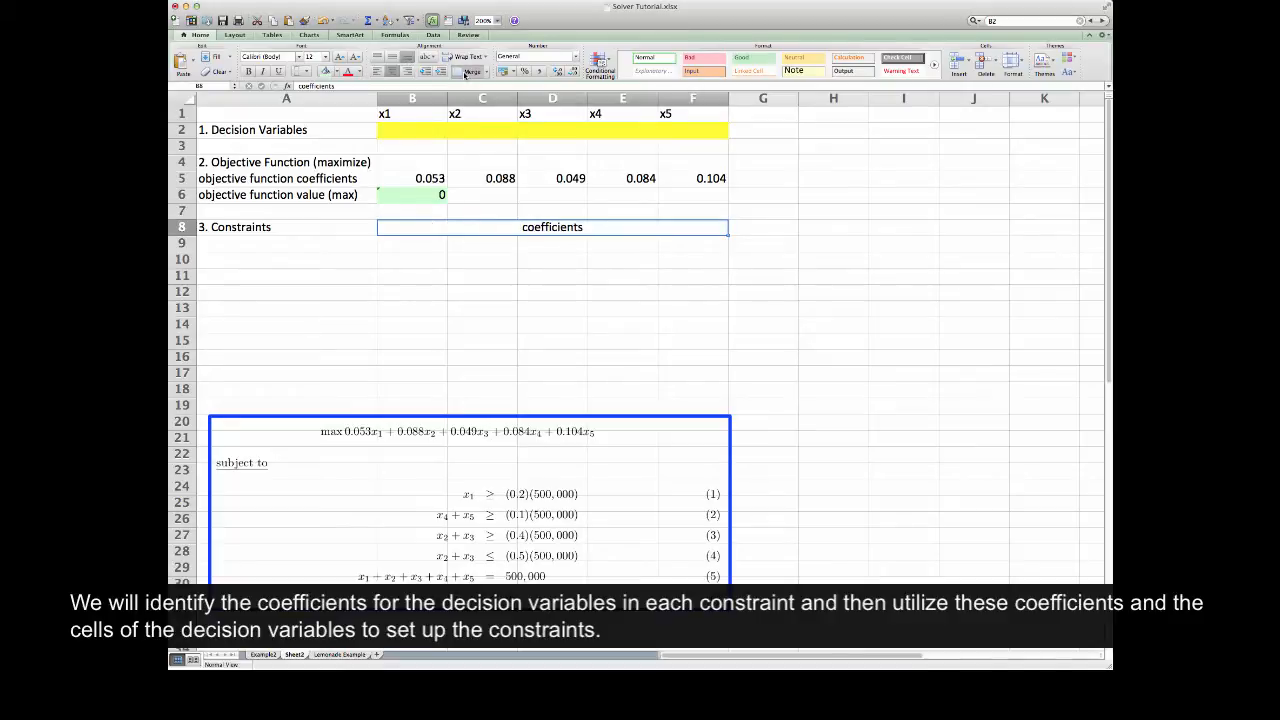
# Enter the column headings "LHS", "SIGN" and "RHS" in cells G8, H8 and I8 of the constraints section.
pyautogui.click(764, 226)
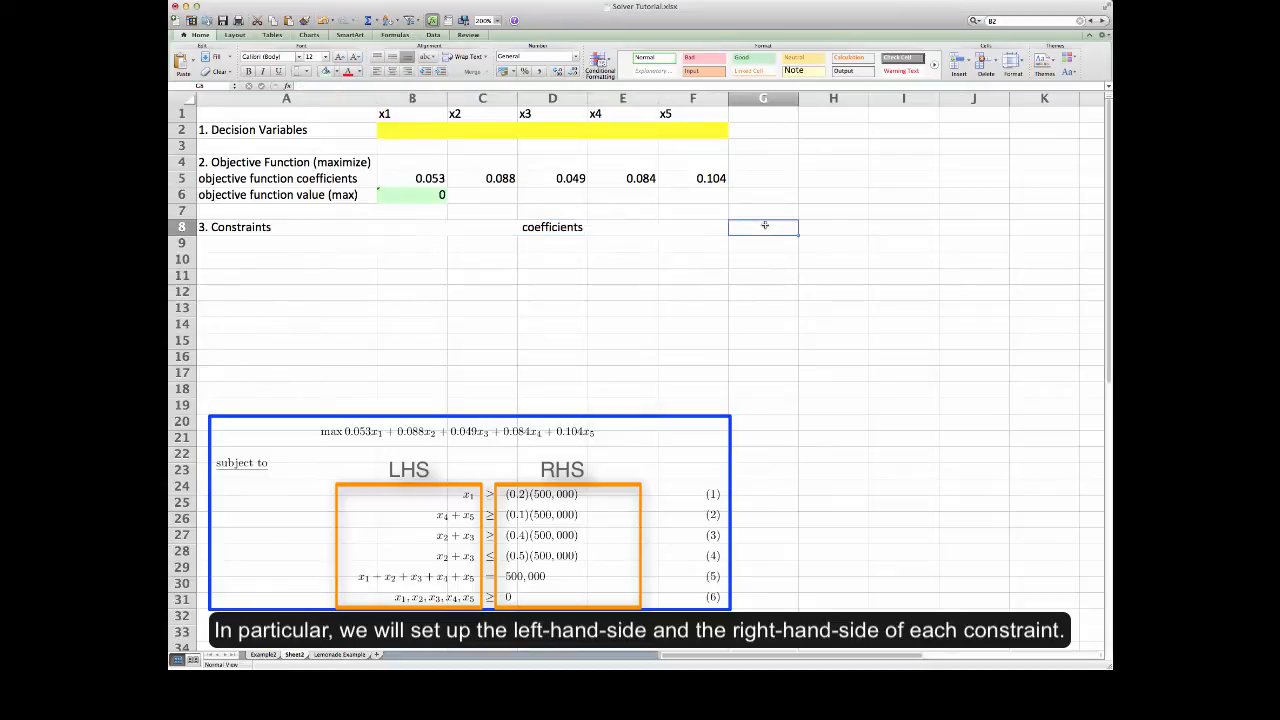
pyautogui.write('LHS')
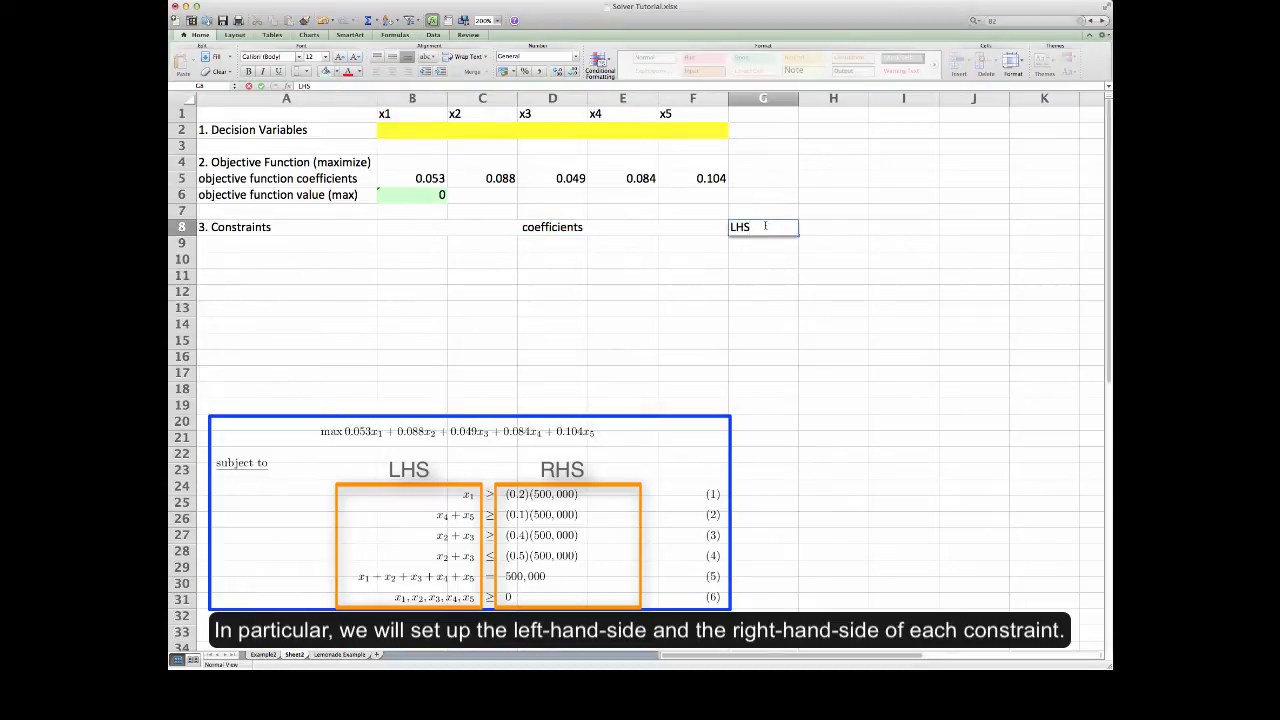
pyautogui.press('Tab')
pyautogui.write('SIGN')
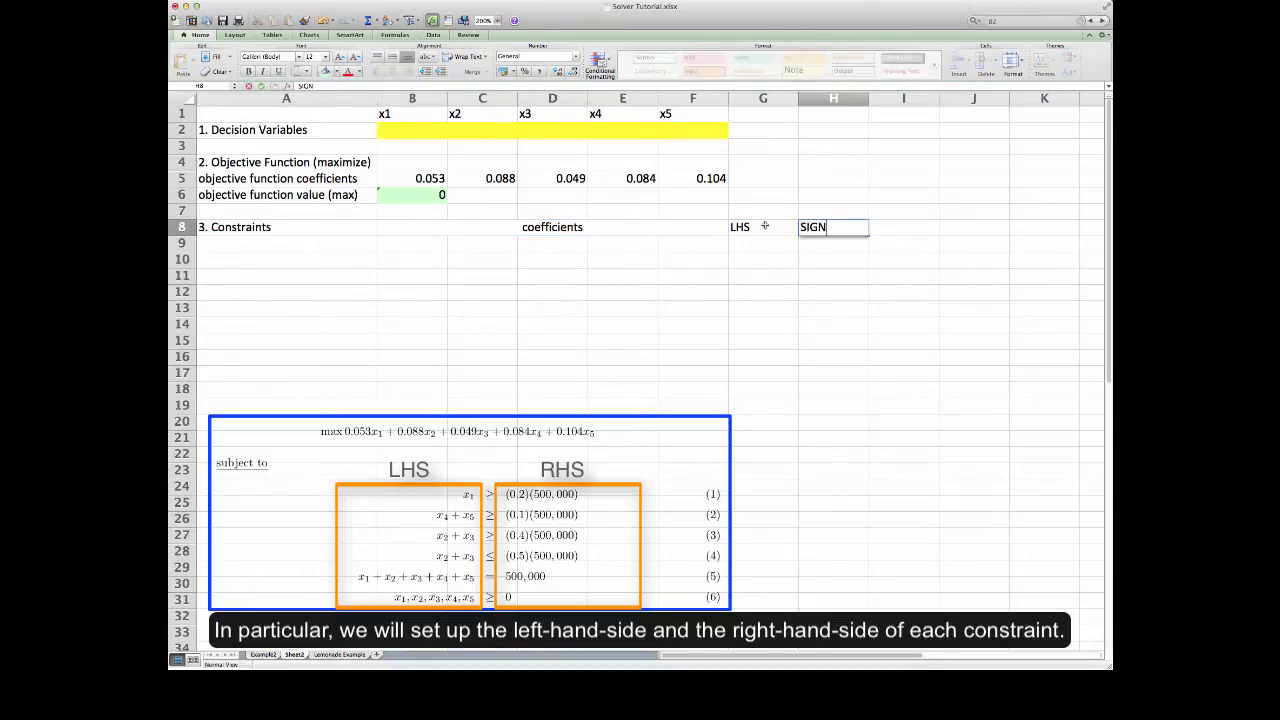
pyautogui.press('Tab')
pyautogui.write('RHS')
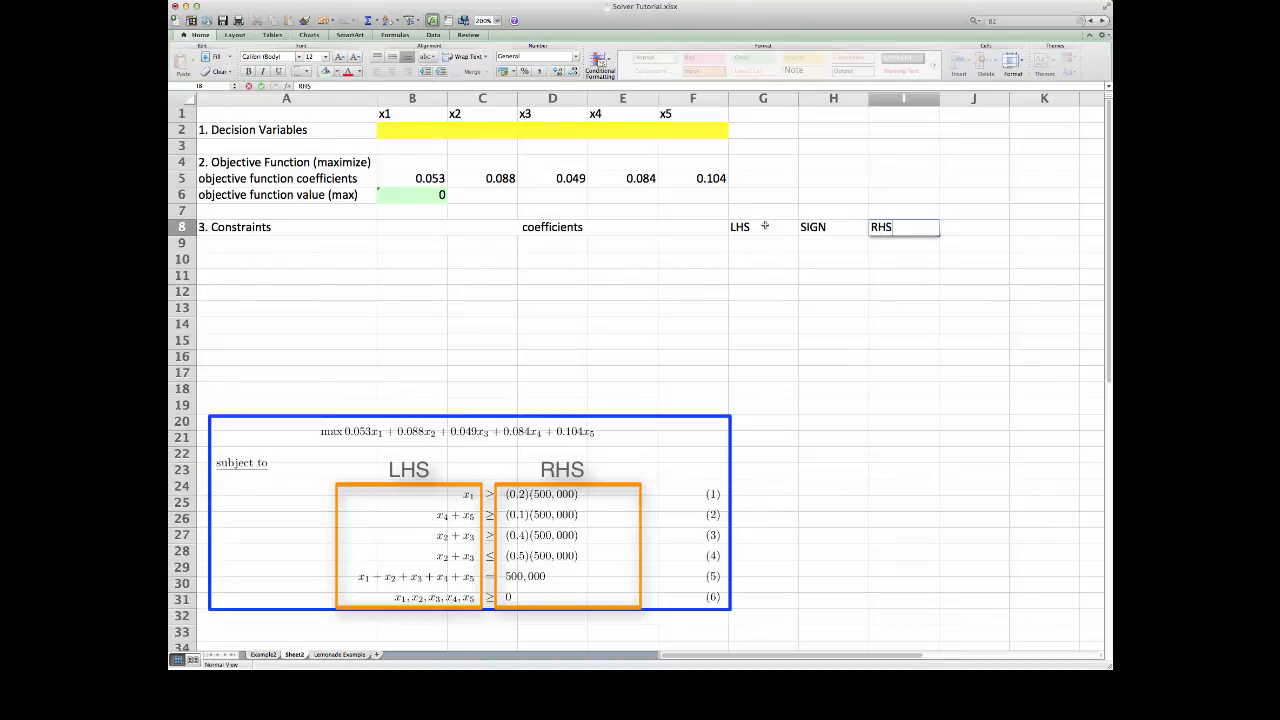
pyautogui.press('Return')
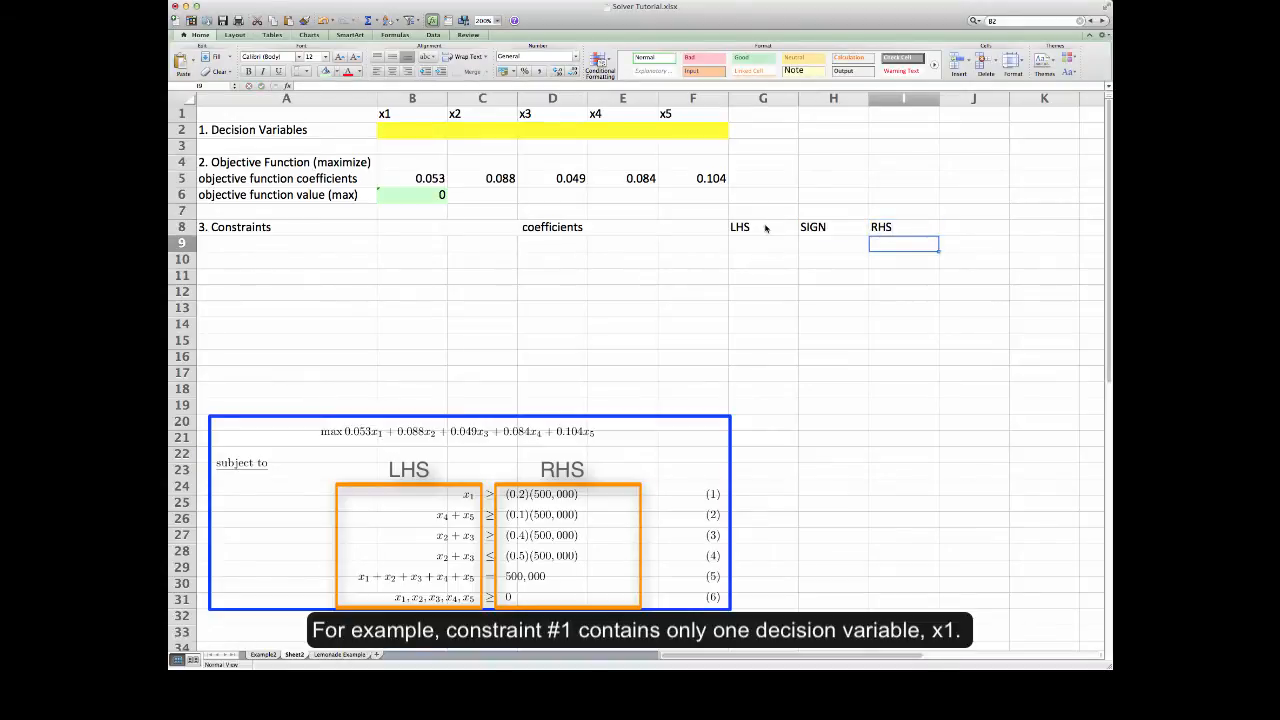
# Label cell A9 "constraint (1)" under the constraints heading.
pyautogui.press('Left')
pyautogui.press('Left')
pyautogui.press('Left')
pyautogui.press('Left')
pyautogui.press('Left')
pyautogui.press('Left')
pyautogui.press('Left')
pyautogui.press('Left')
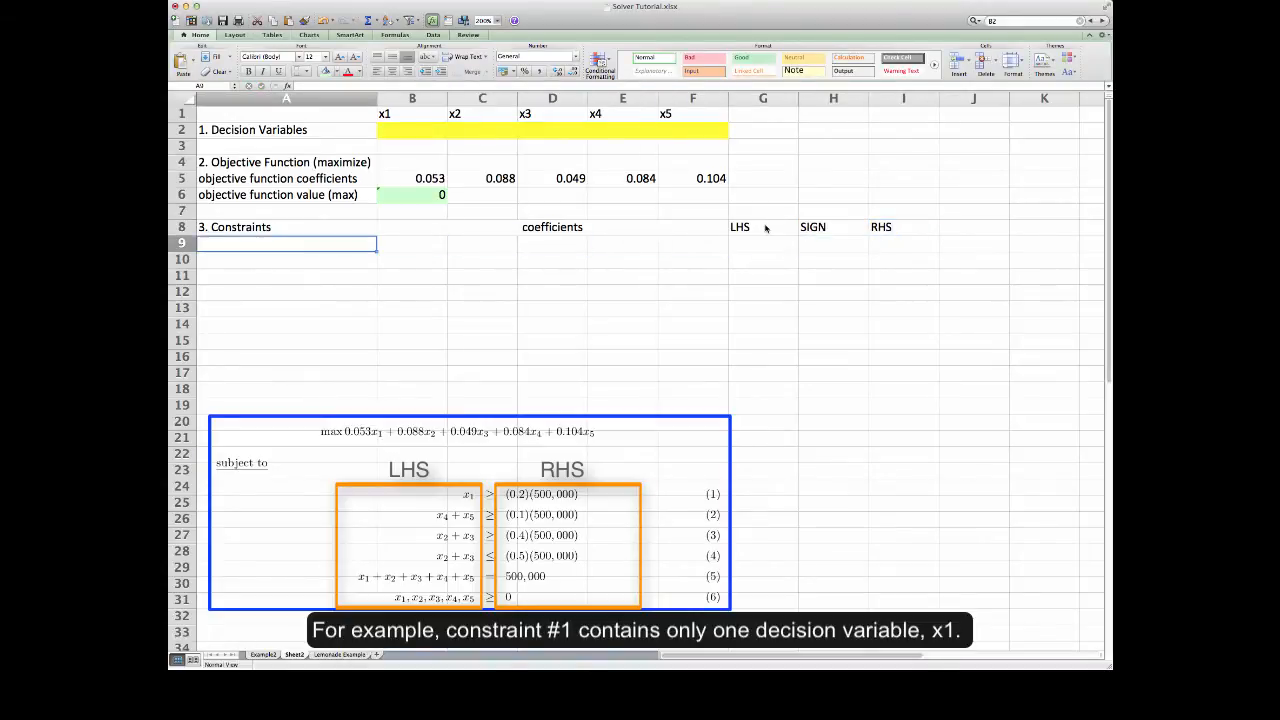
pyautogui.write('constraint (')
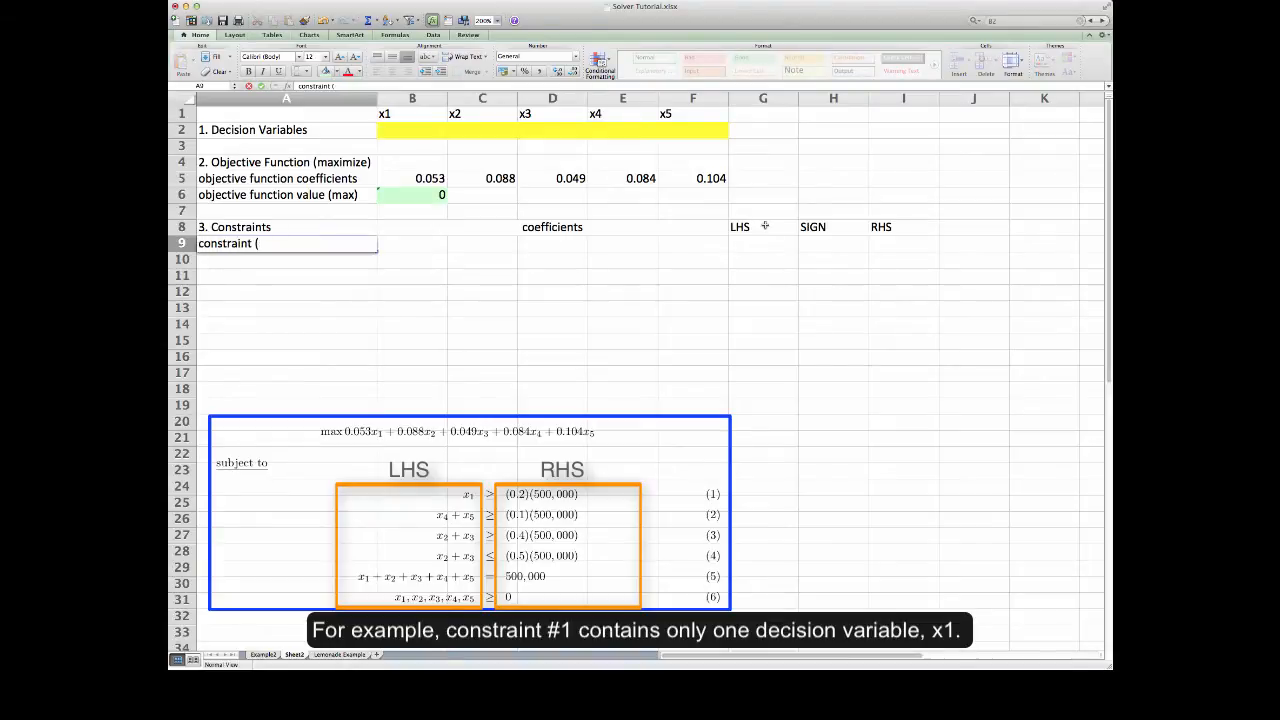
pyautogui.write('1)')
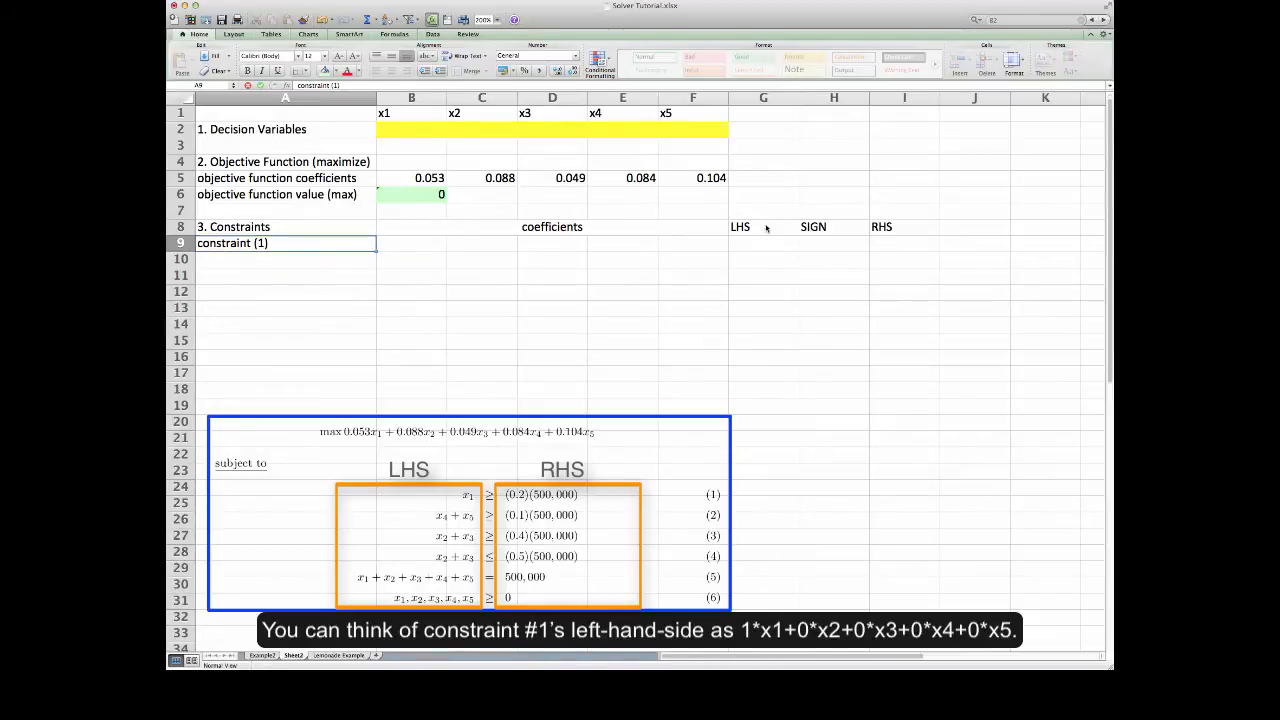
pyautogui.press('Tab')
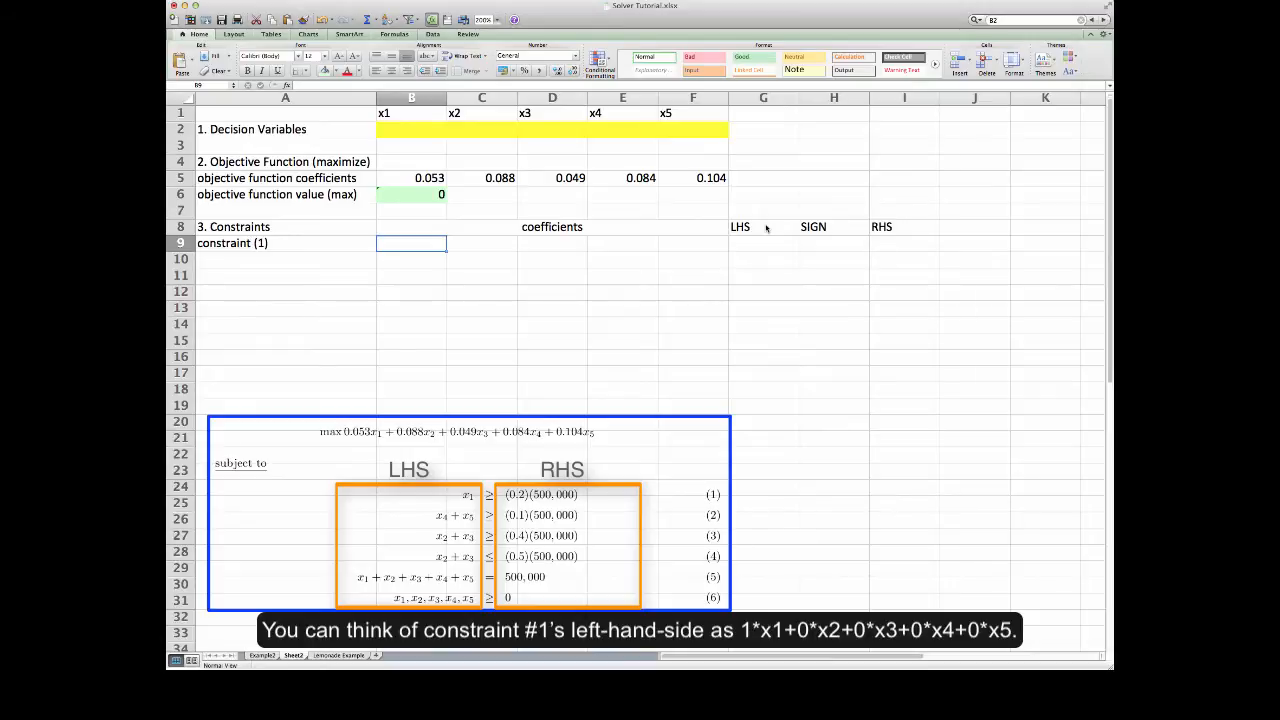
# Enter the coefficients 1, 0, 0, 0 and 0 for constraint (1) in cells B9 to F9.
pyautogui.write('1')
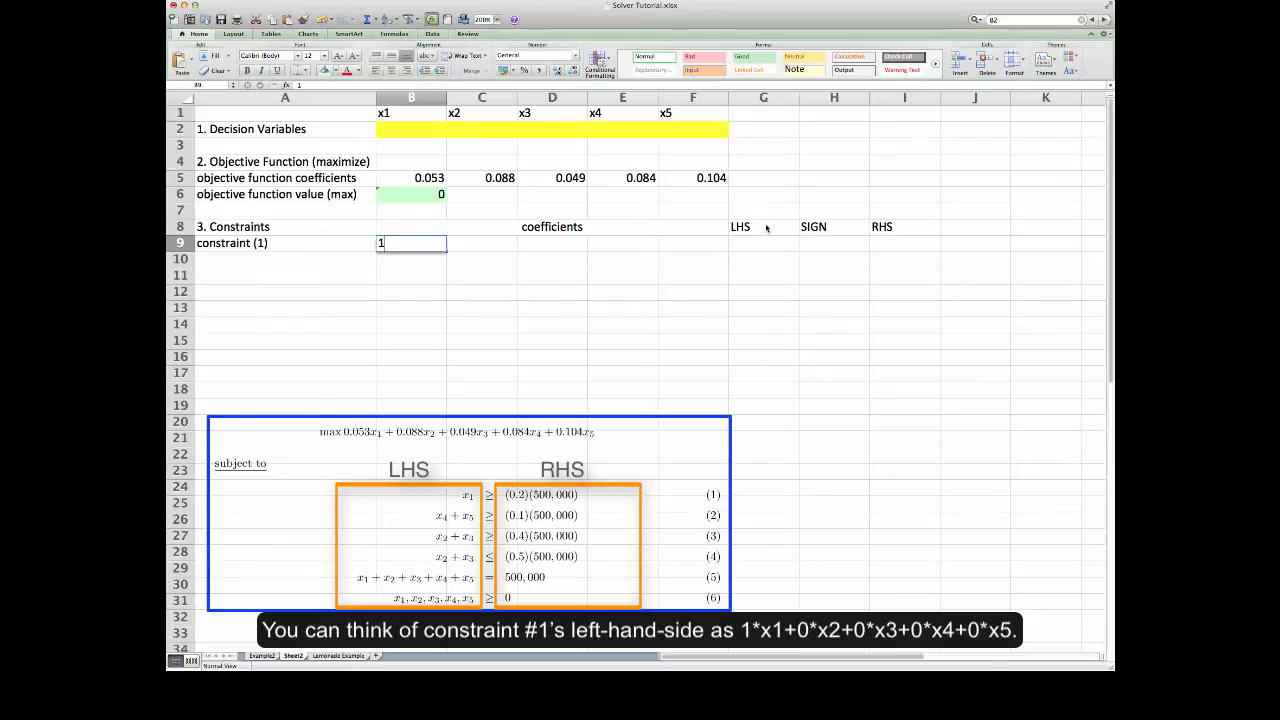
pyautogui.press('Tab')
pyautogui.write('0')
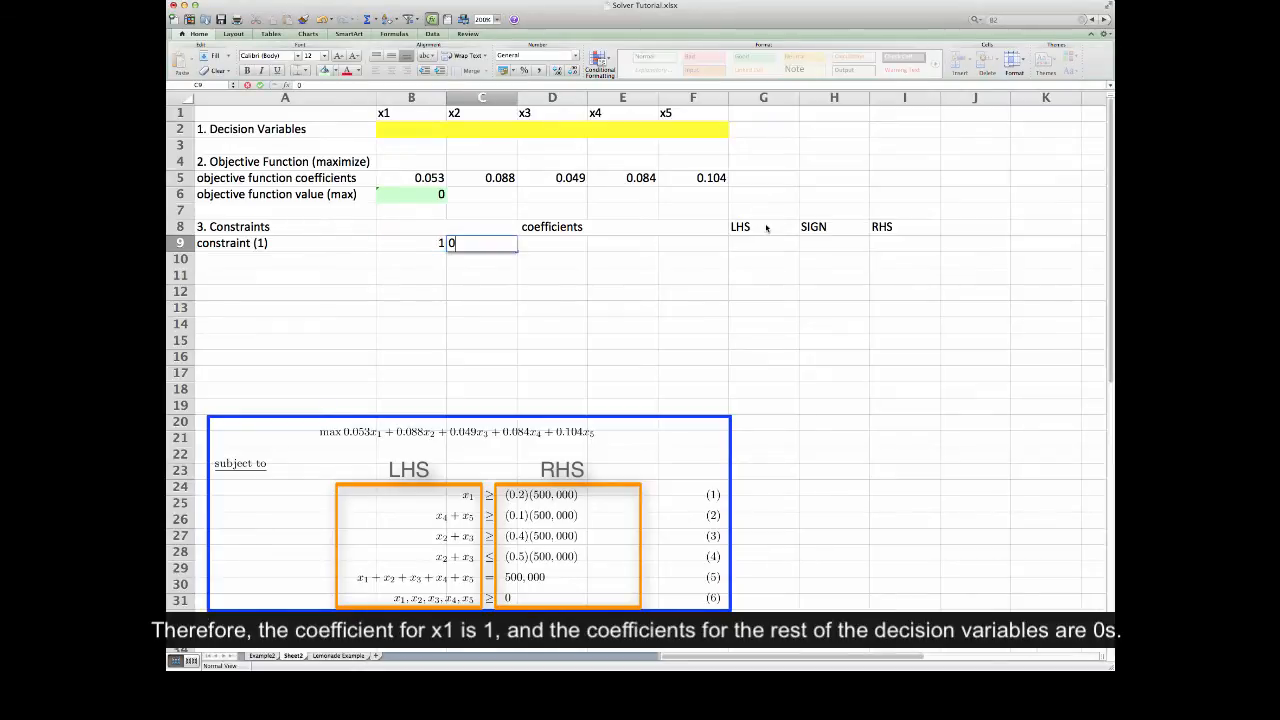
pyautogui.press('Tab')
pyautogui.write('0')
pyautogui.press('Tab')
pyautogui.write('0')
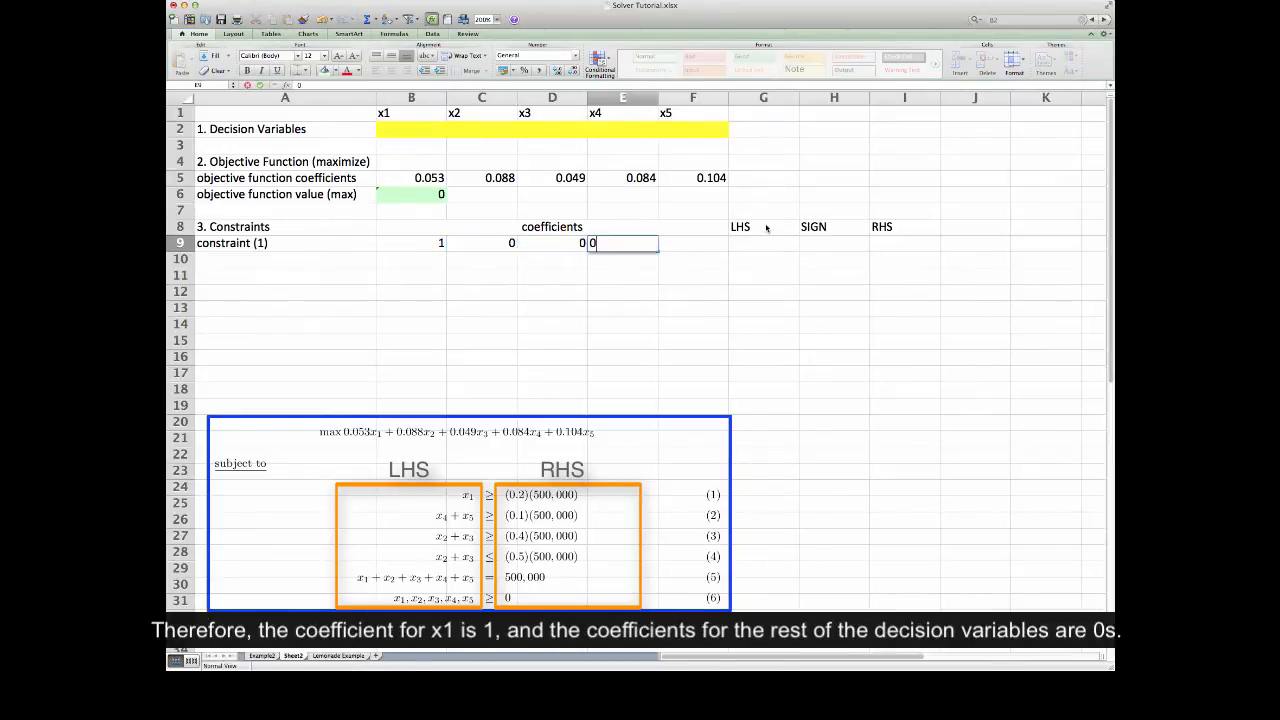
pyautogui.press('Tab')
pyautogui.write('0')
pyautogui.press('Tab')
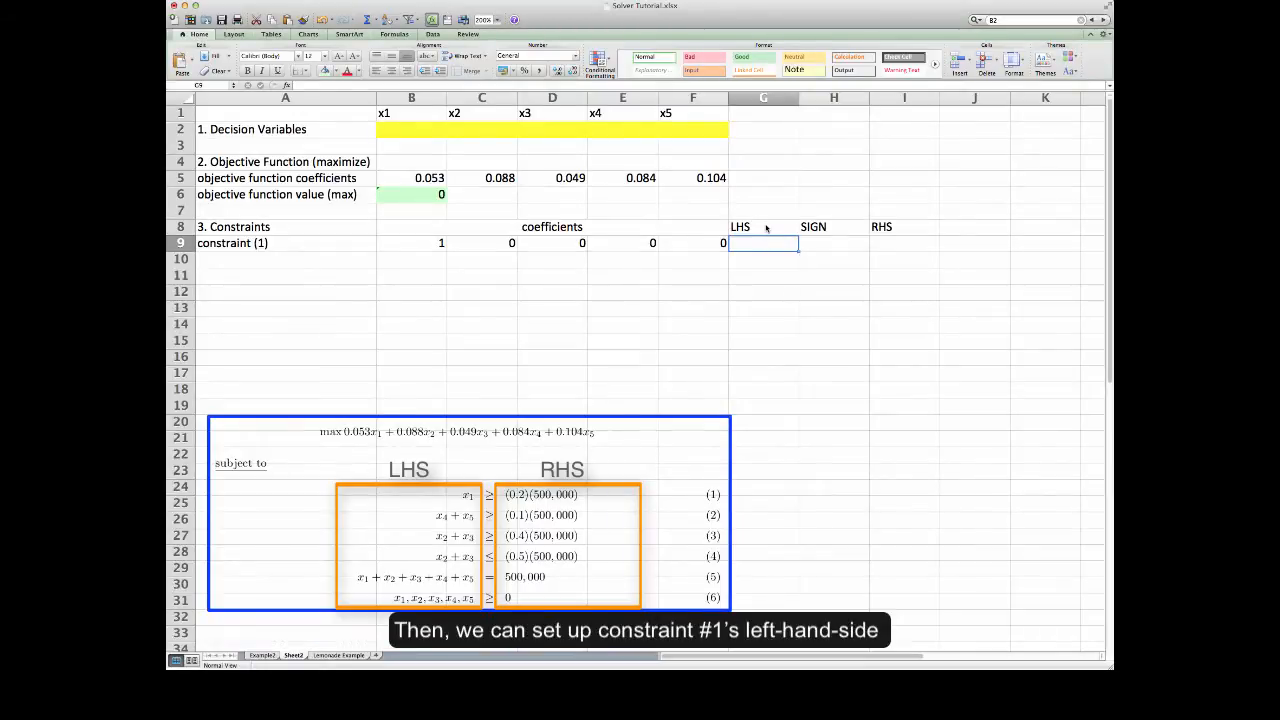
# Enter the constraint (1) LHS formula =SUMPRODUCT(B9:F9,B2:F2) in cell G9.
pyautogui.write('=')
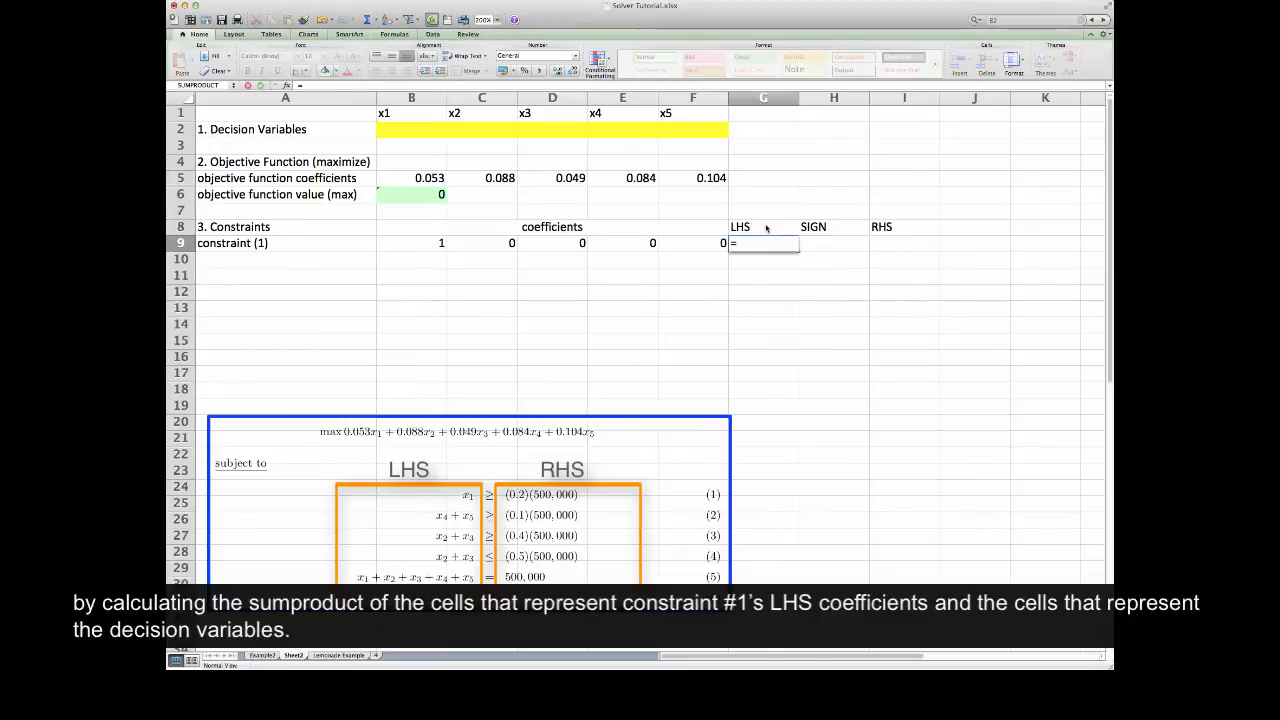
pyautogui.write('sumproduct(')
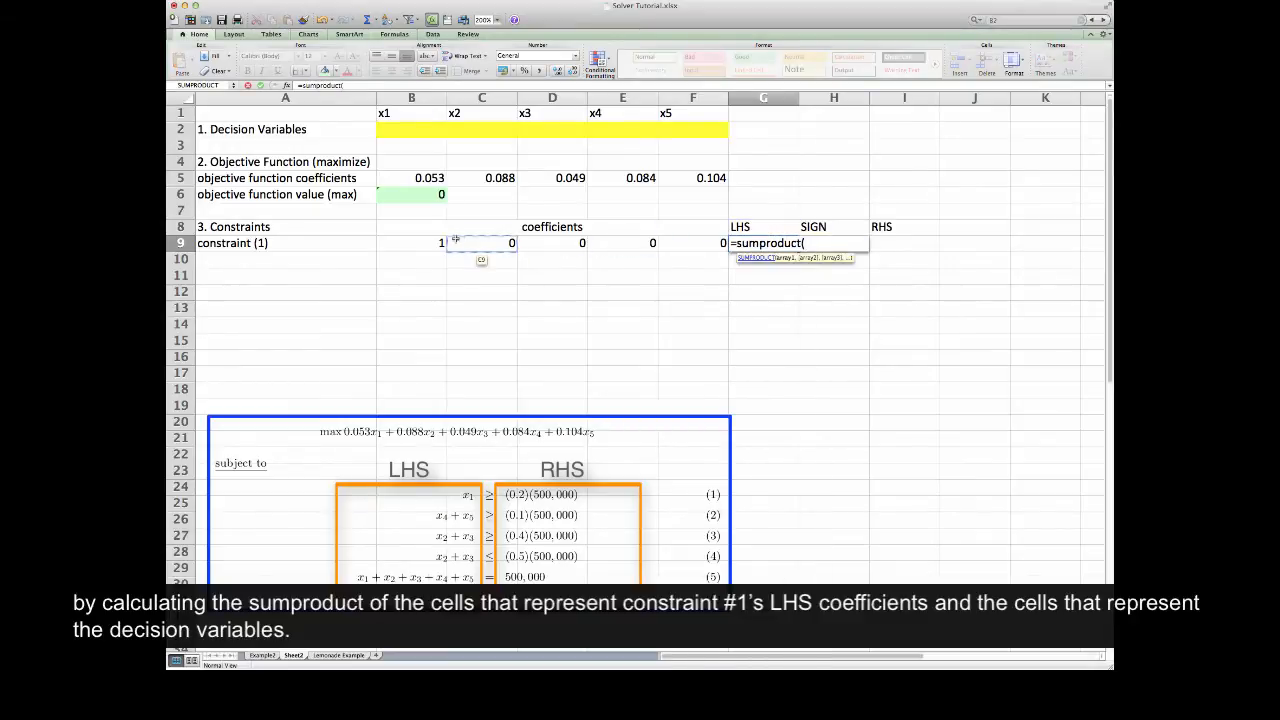
pyautogui.moveTo(448, 242); pyautogui.dragTo(693, 249)
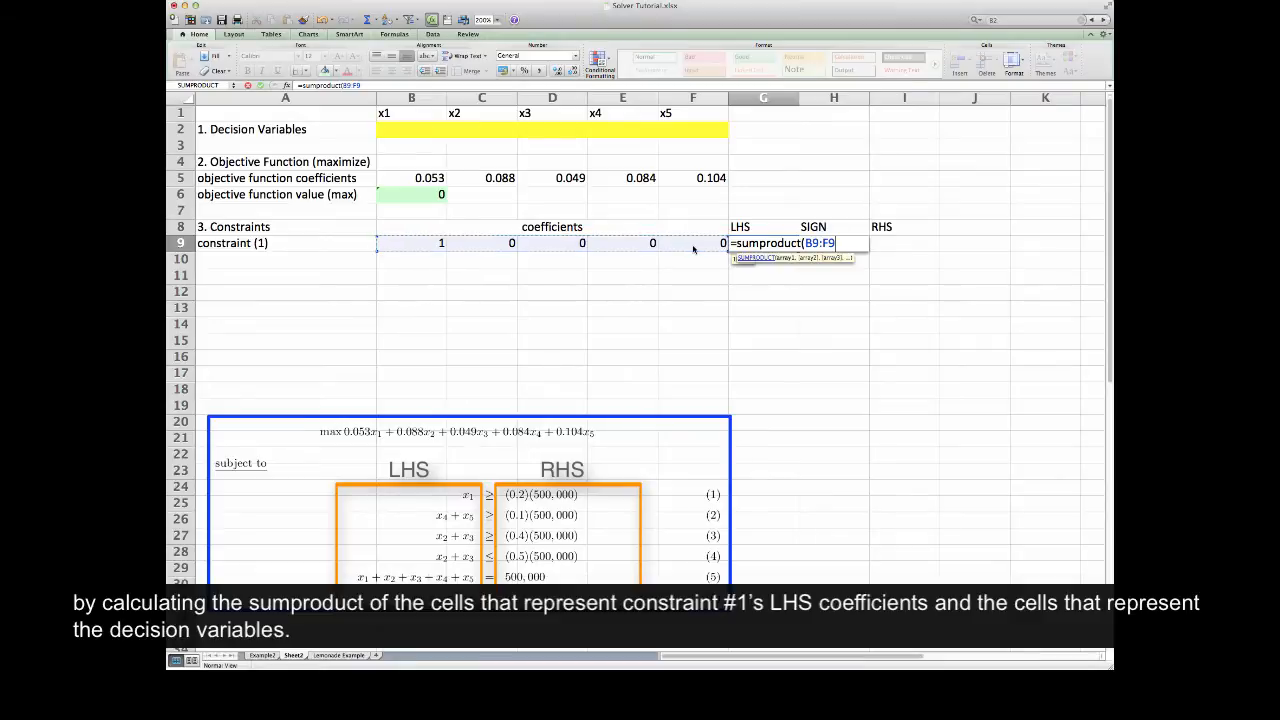
pyautogui.write(',')
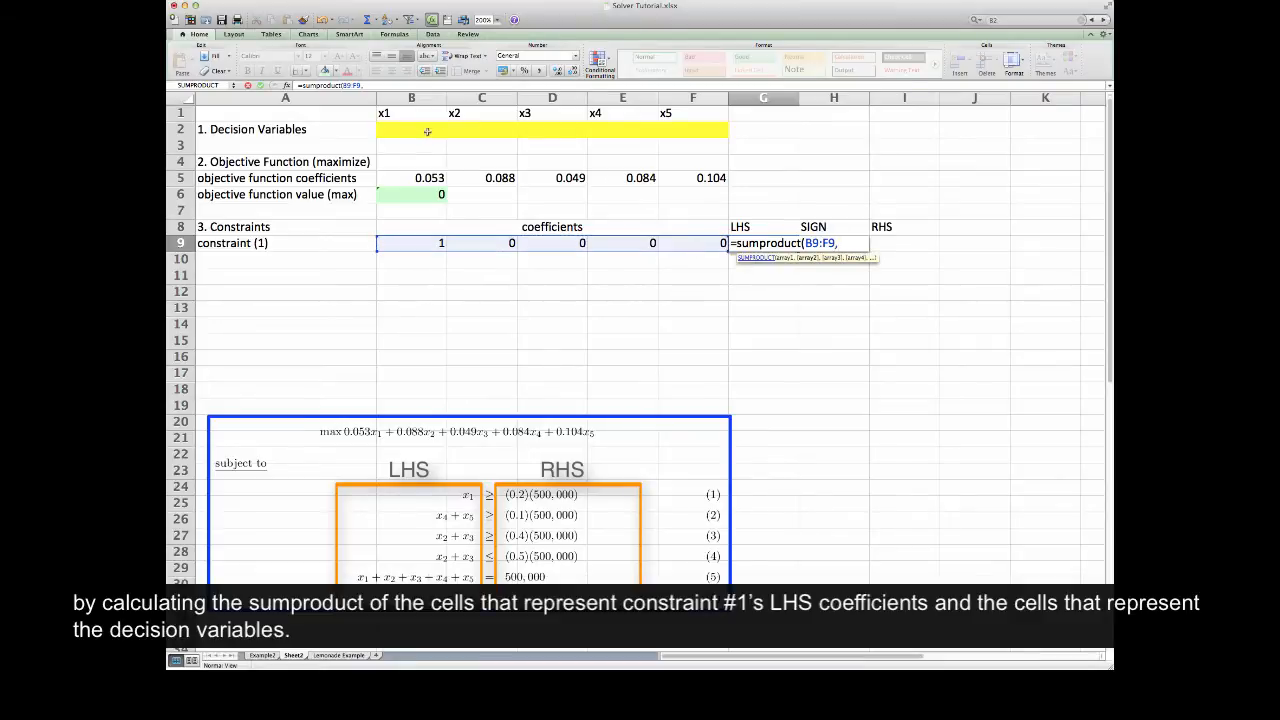
pyautogui.moveTo(428, 132); pyautogui.dragTo(679, 133)
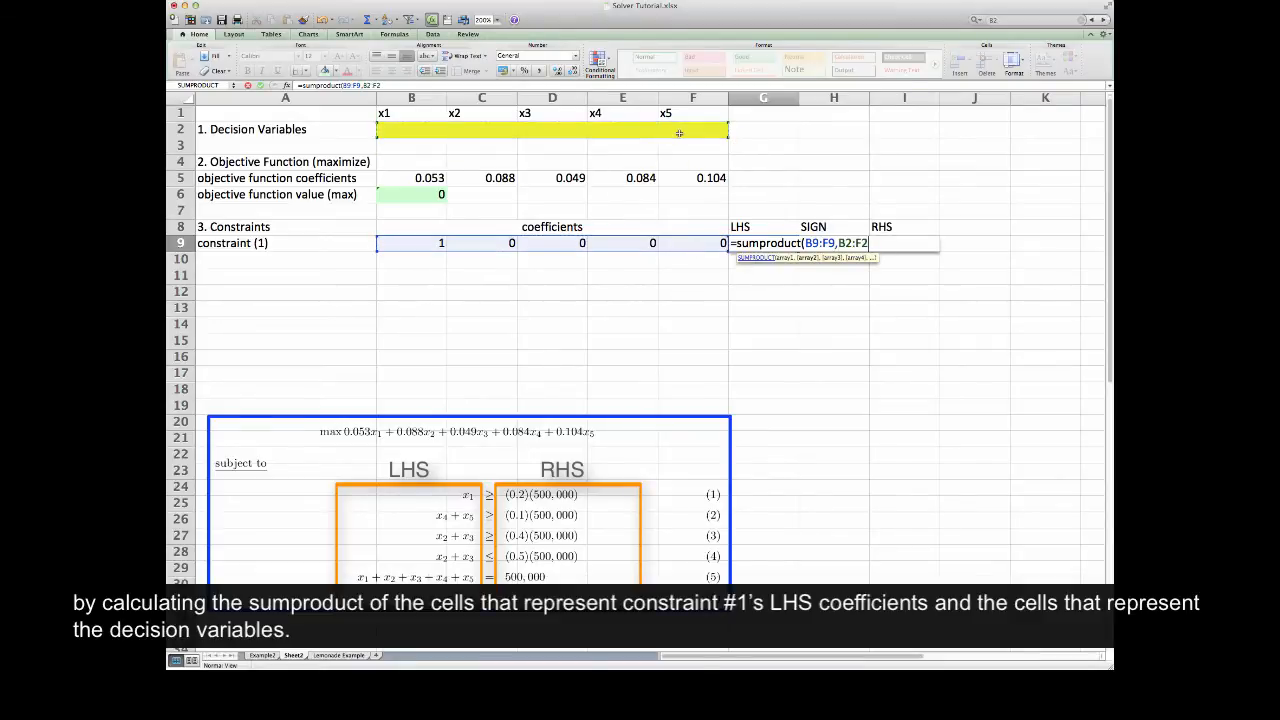
pyautogui.write(')')
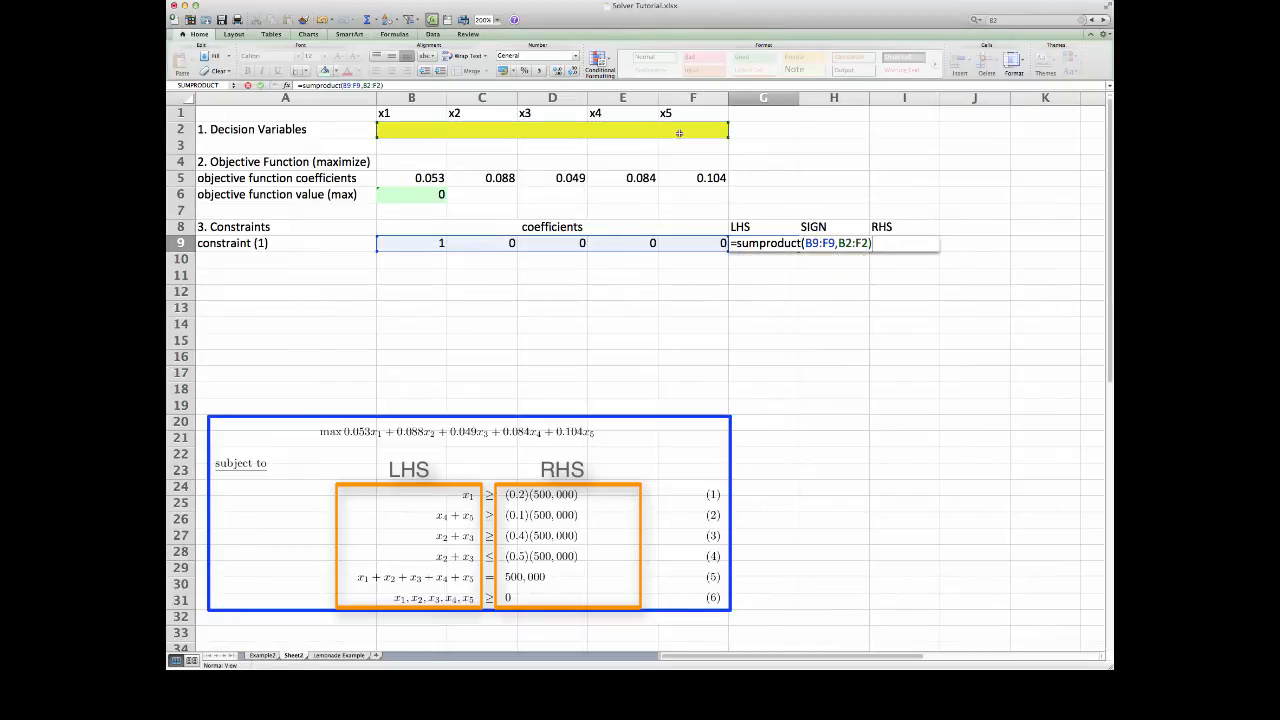
pyautogui.press('Tab')
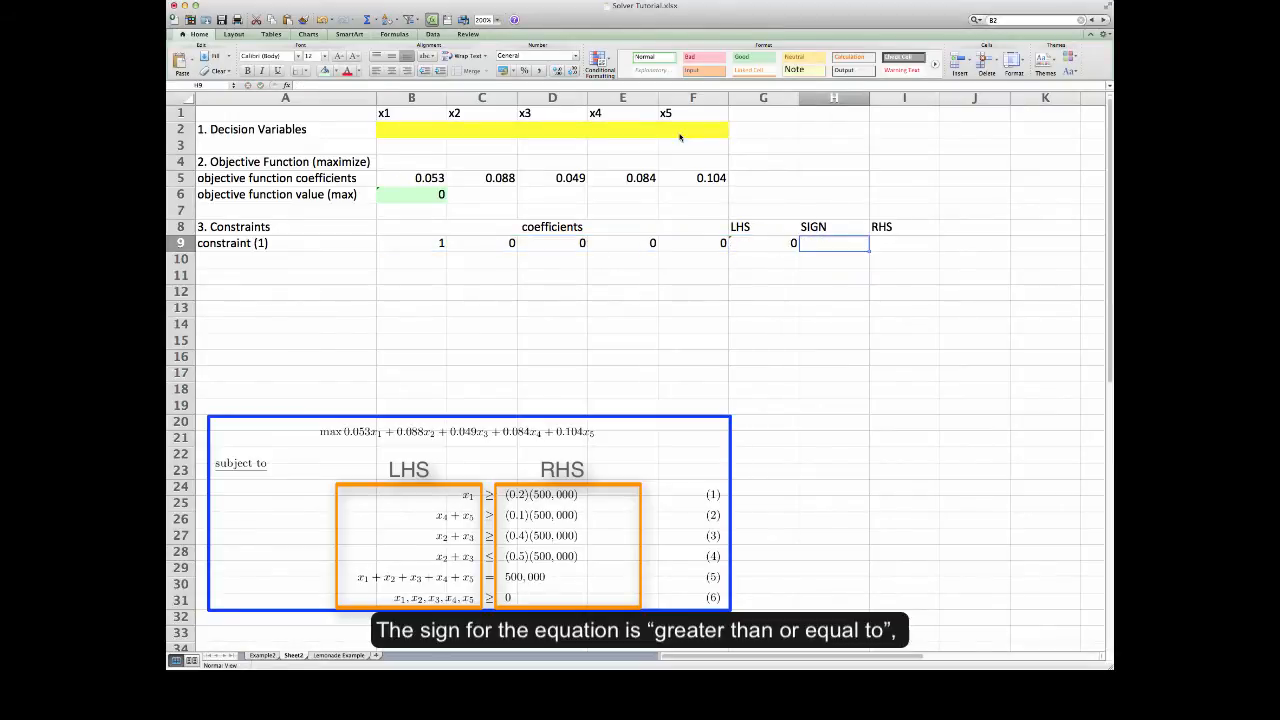
# Enter the sign >= in H9 and the right-hand side =0.2*500000 in I9 for constraint (1).
pyautogui.write('>=')
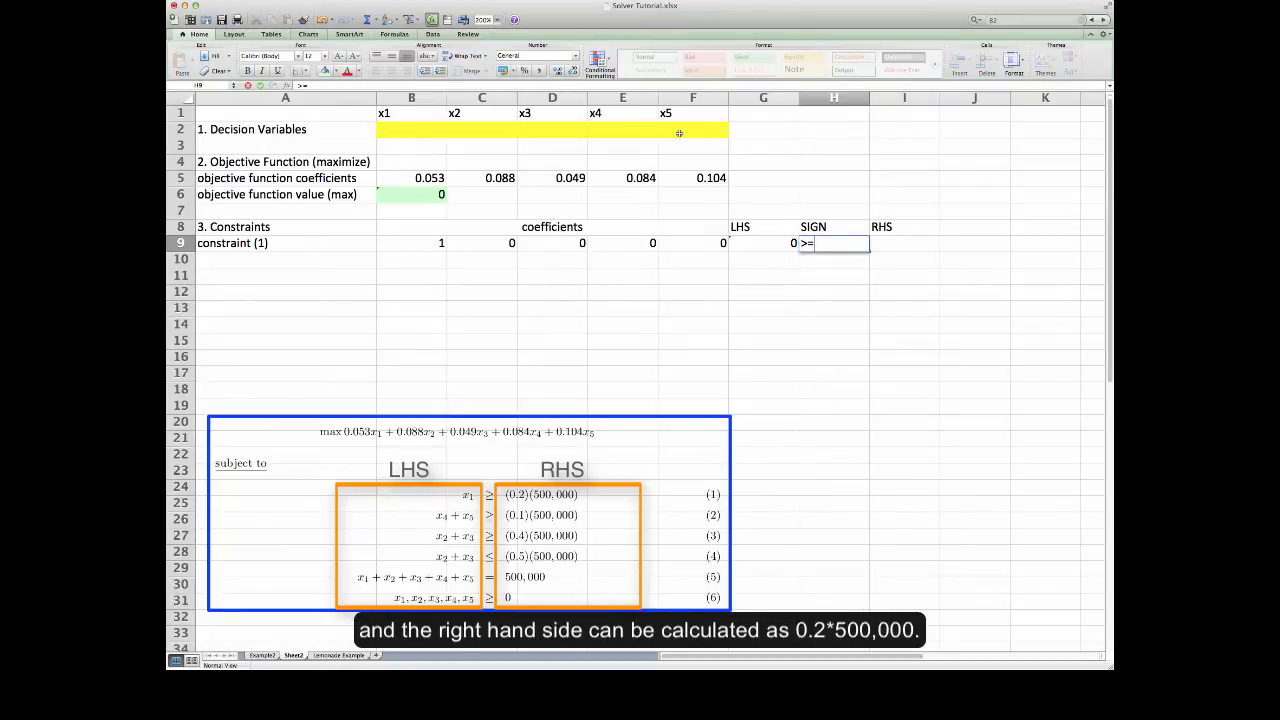
pyautogui.press('Tab')
pyautogui.write('=')
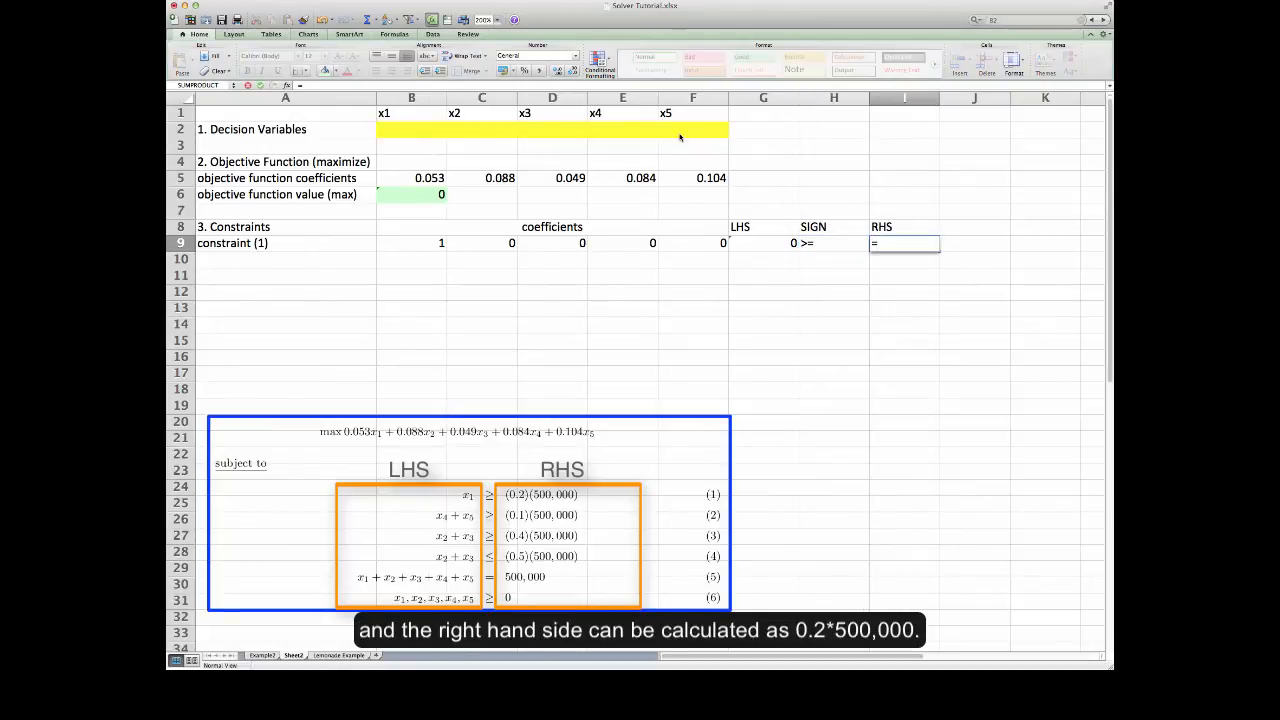
pyautogui.write('0.2*500000')
pyautogui.press('Return')
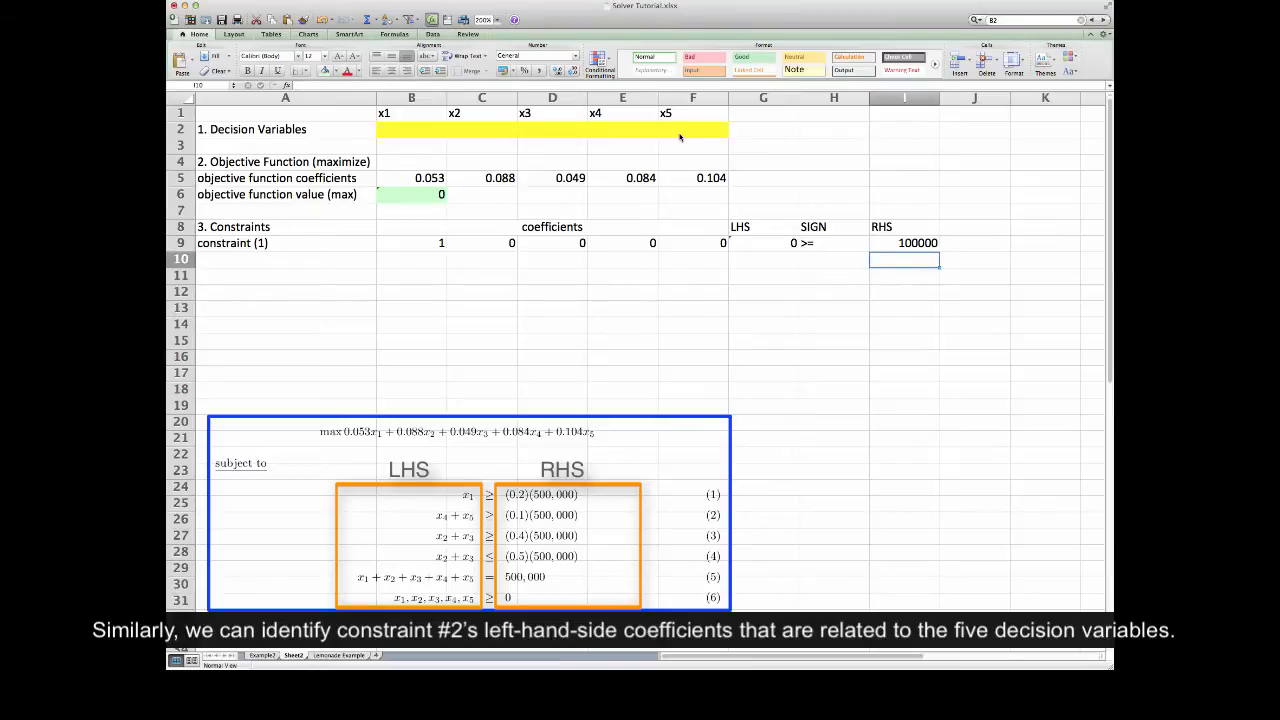
# Label cell A10 "constraint (2)" below the first constraint.
pyautogui.click(252, 260)
pyautogui.write('constraint(')
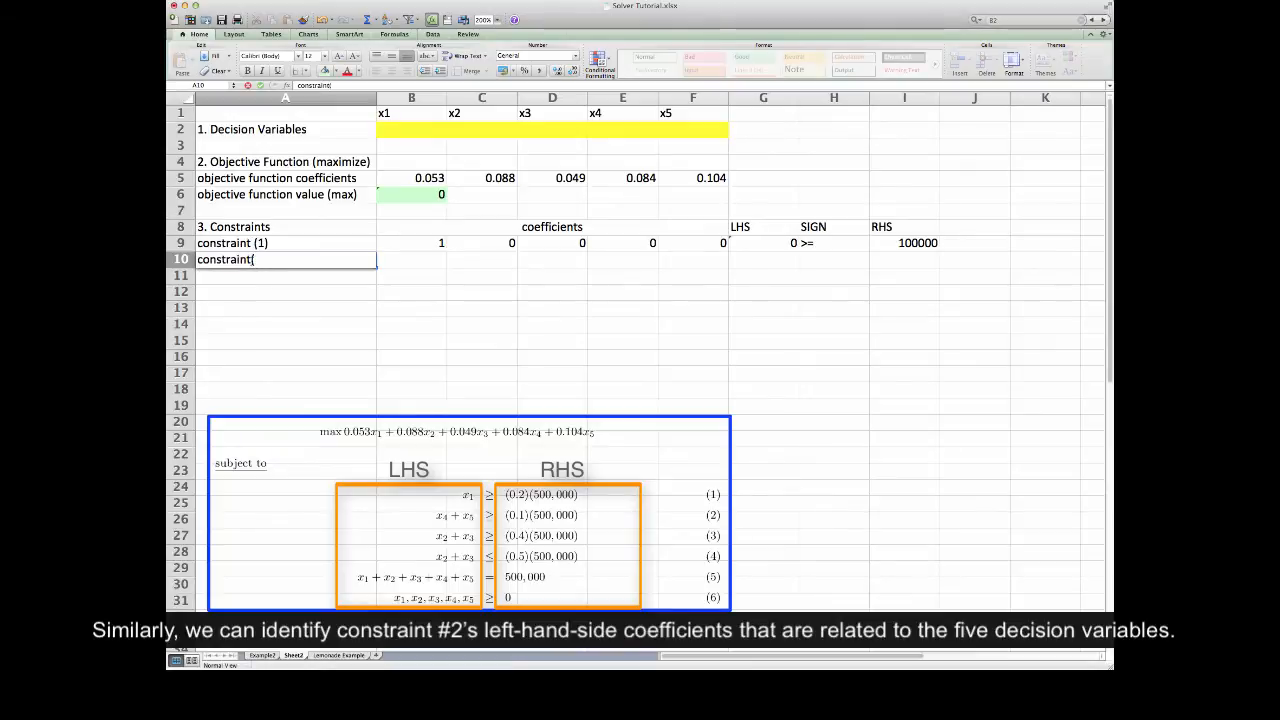
pyautogui.press('BackSpace')
pyautogui.write('(2)')
pyautogui.press('Tab')
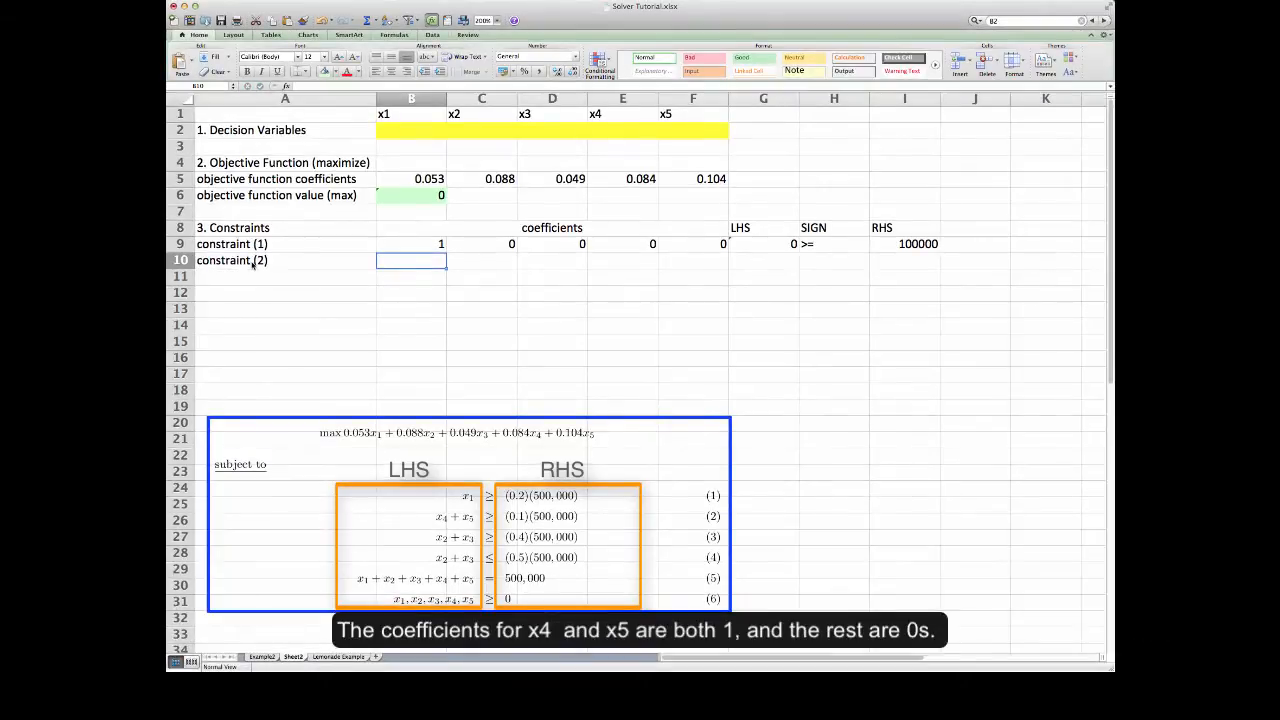
# Enter the coefficients 0, 0, 0, 1 and 1 for constraint (2) in cells B10 to F10.
pyautogui.write('0')
pyautogui.press('Tab')
pyautogui.write('0')
pyautogui.press('Tab')
pyautogui.write('0')
pyautogui.press('Tab')
pyautogui.write('1')
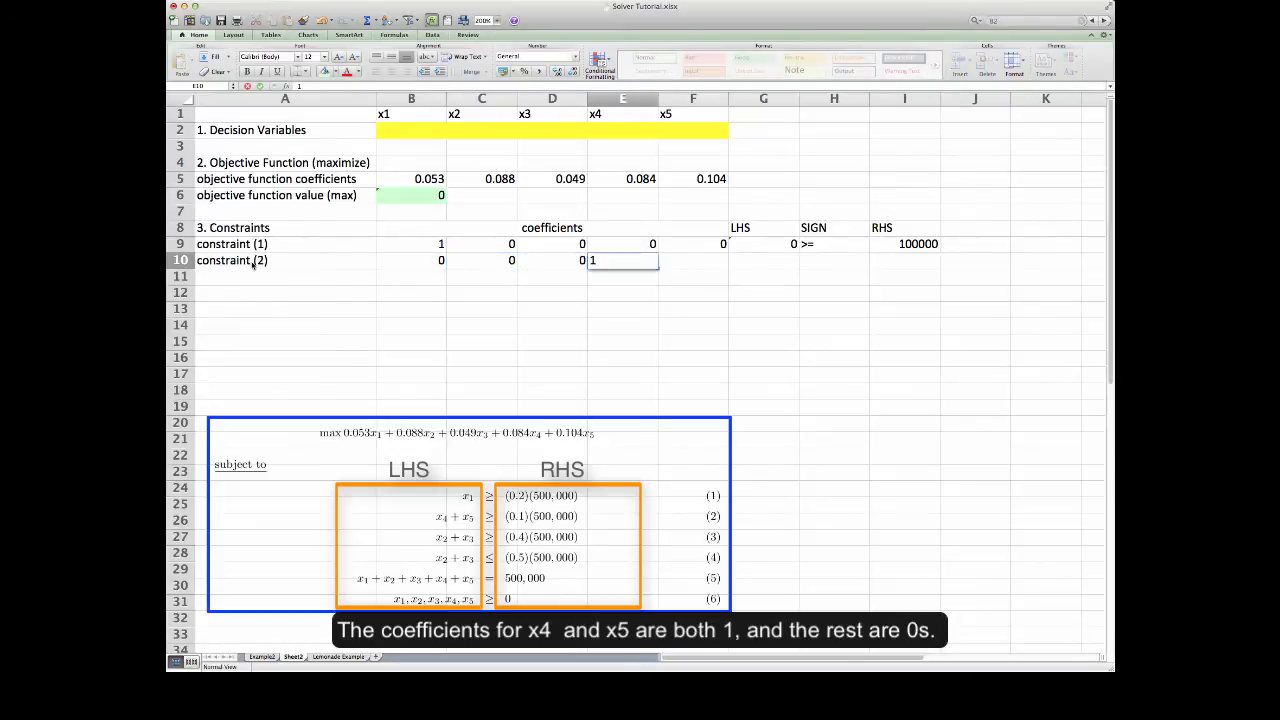
pyautogui.press('Tab')
pyautogui.write('1')
pyautogui.press('Tab')
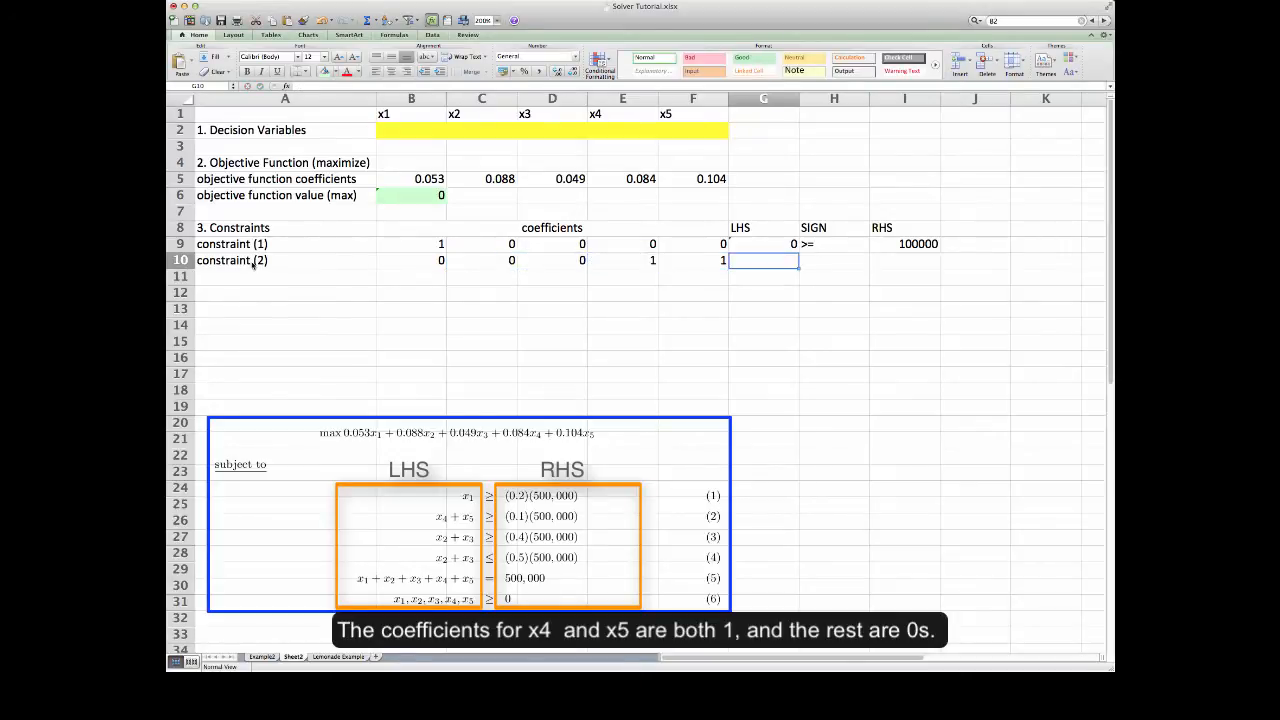
# Enter the constraint (2) LHS formula =SUMPRODUCT(B10:F10,B2:F2) in cell G10.
pyautogui.write('=sumproduct(')
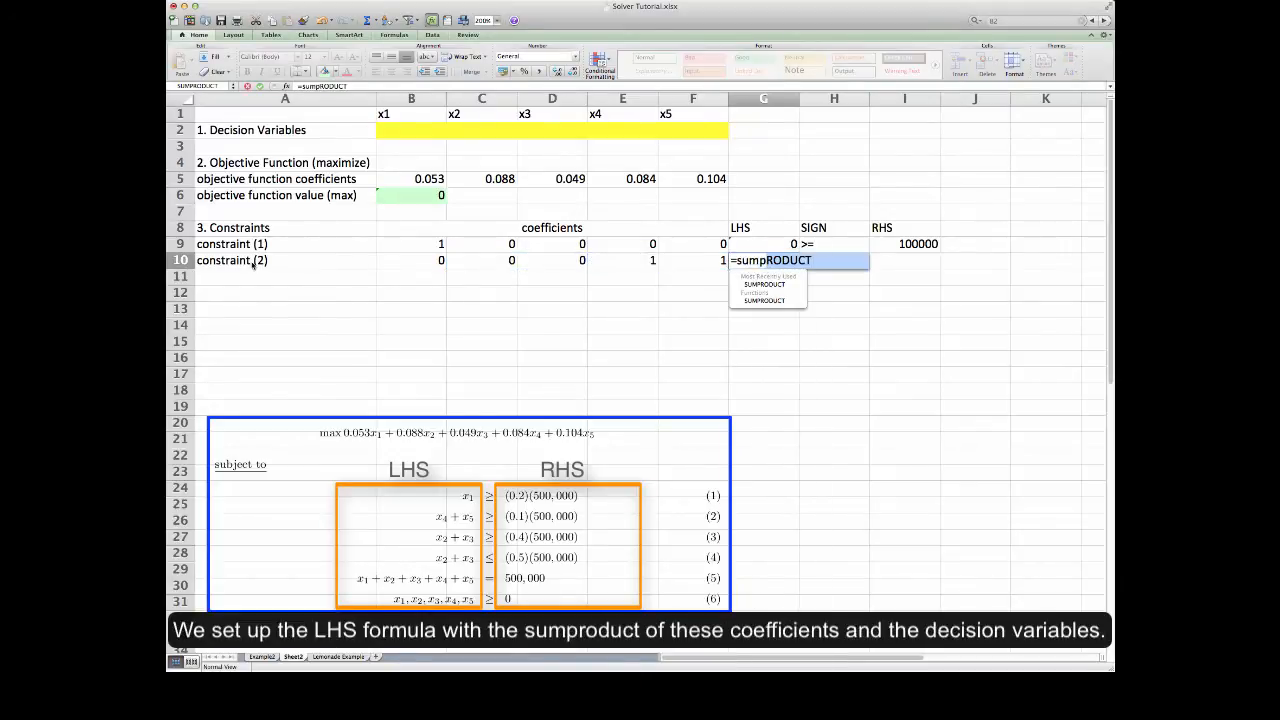
pyautogui.moveTo(252, 262); pyautogui.dragTo(252, 262)
pyautogui.press('Left')
pyautogui.hotkey('shift', 'Left')
pyautogui.hotkey('shift', 'Left')
pyautogui.hotkey('shift', 'Left')
pyautogui.hotkey('shift', 'Left')
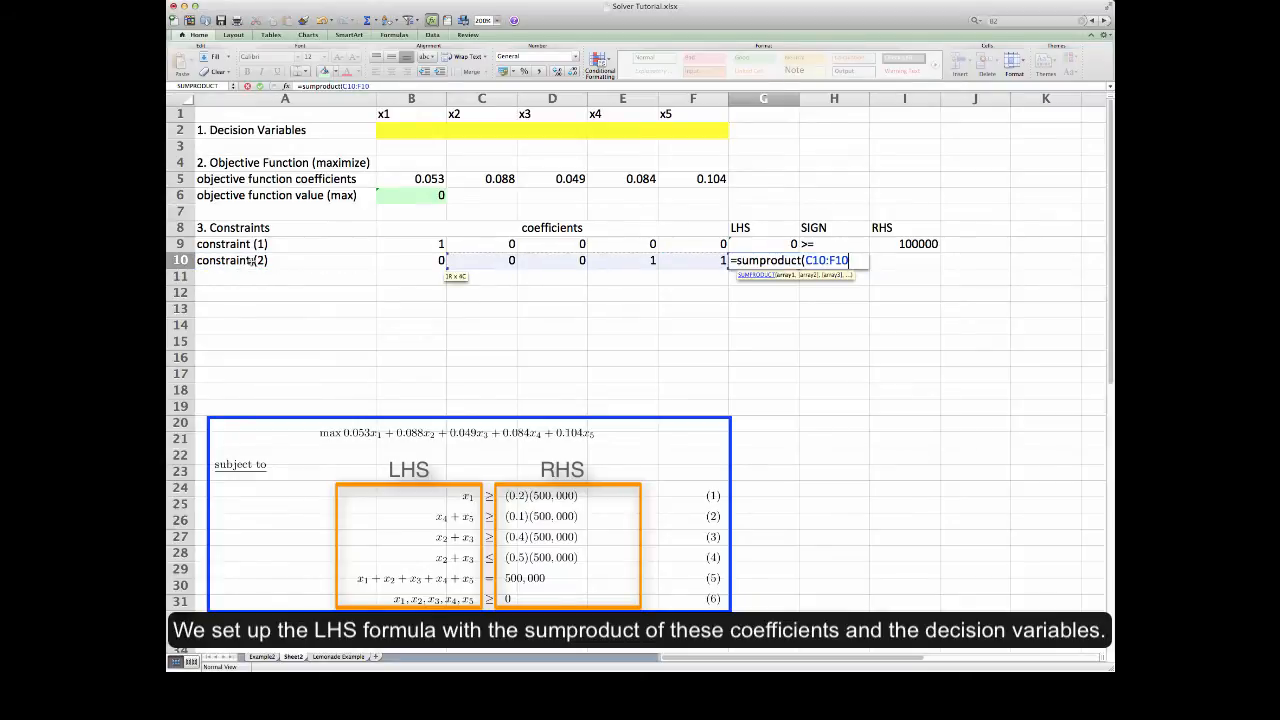
pyautogui.write(',')
pyautogui.press('Up')
pyautogui.press('Up')
pyautogui.press('Up')
pyautogui.press('Up')
pyautogui.press('Up')
pyautogui.press('Up')
pyautogui.press('Up')
pyautogui.press('Up')
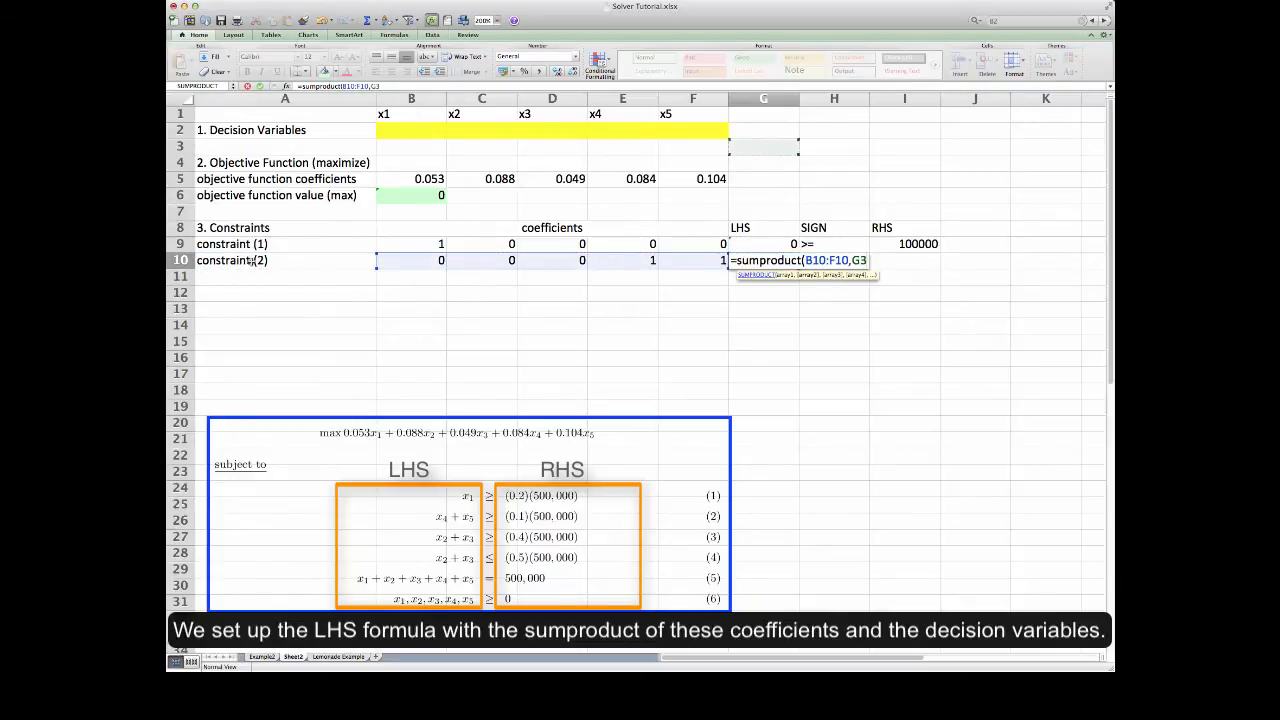
pyautogui.press('Left')
pyautogui.hotkey('shift', 'Left')
pyautogui.hotkey('shift', 'Left')
pyautogui.hotkey('shift', 'Left')
pyautogui.hotkey('shift', 'Left')
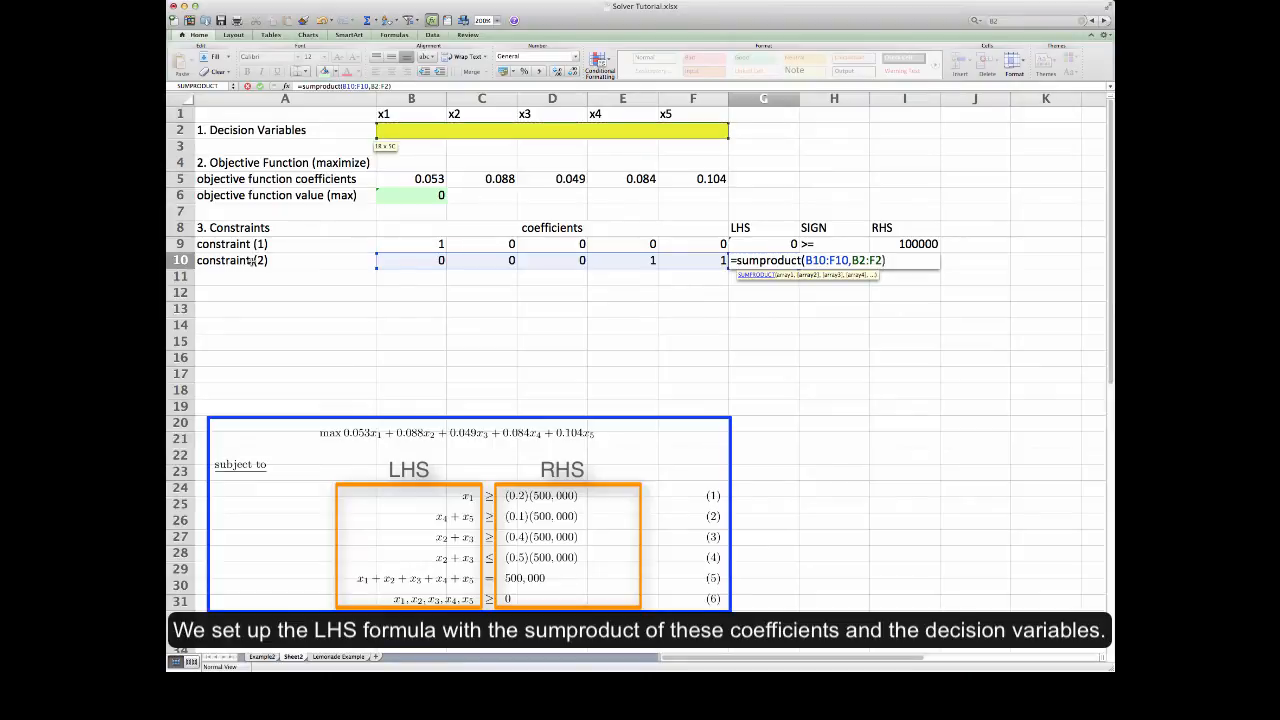
pyautogui.write(')')
pyautogui.press('Tab')
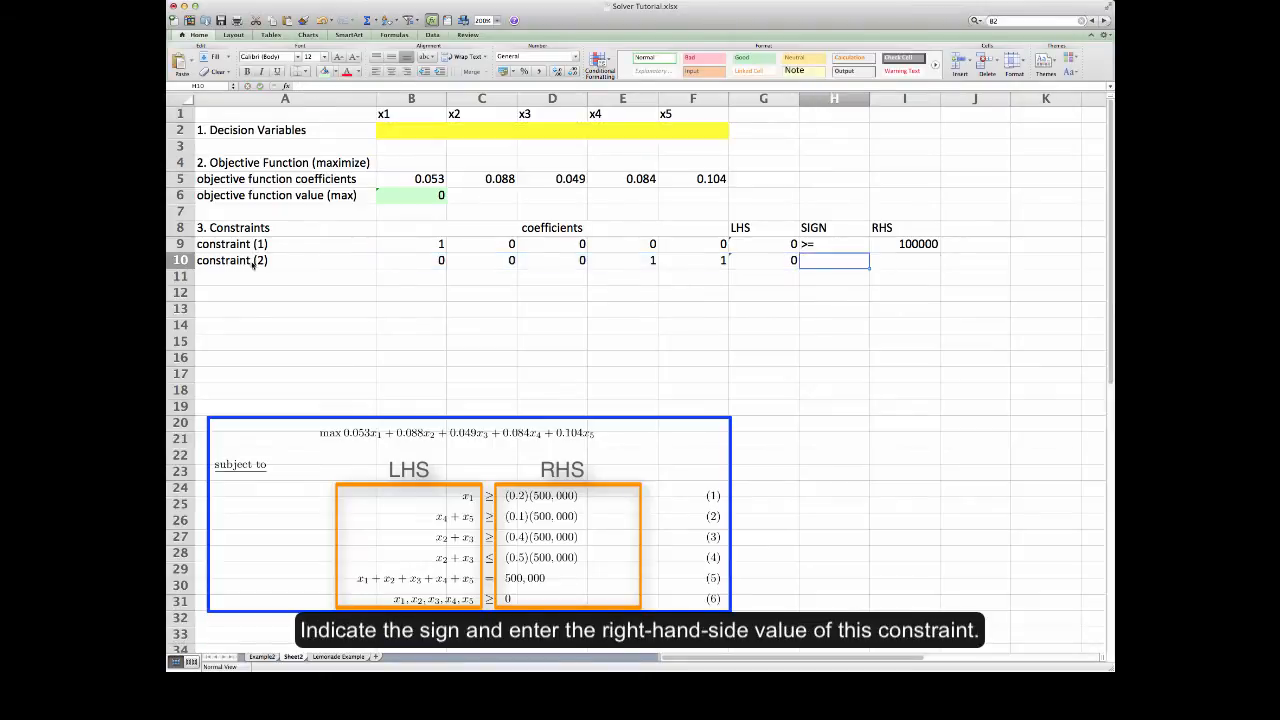
# Enter the sign >= in H10 and the right-hand side =0.1*500000 in I10 for constraint (2).
pyautogui.write('>=')
pyautogui.press('Tab')
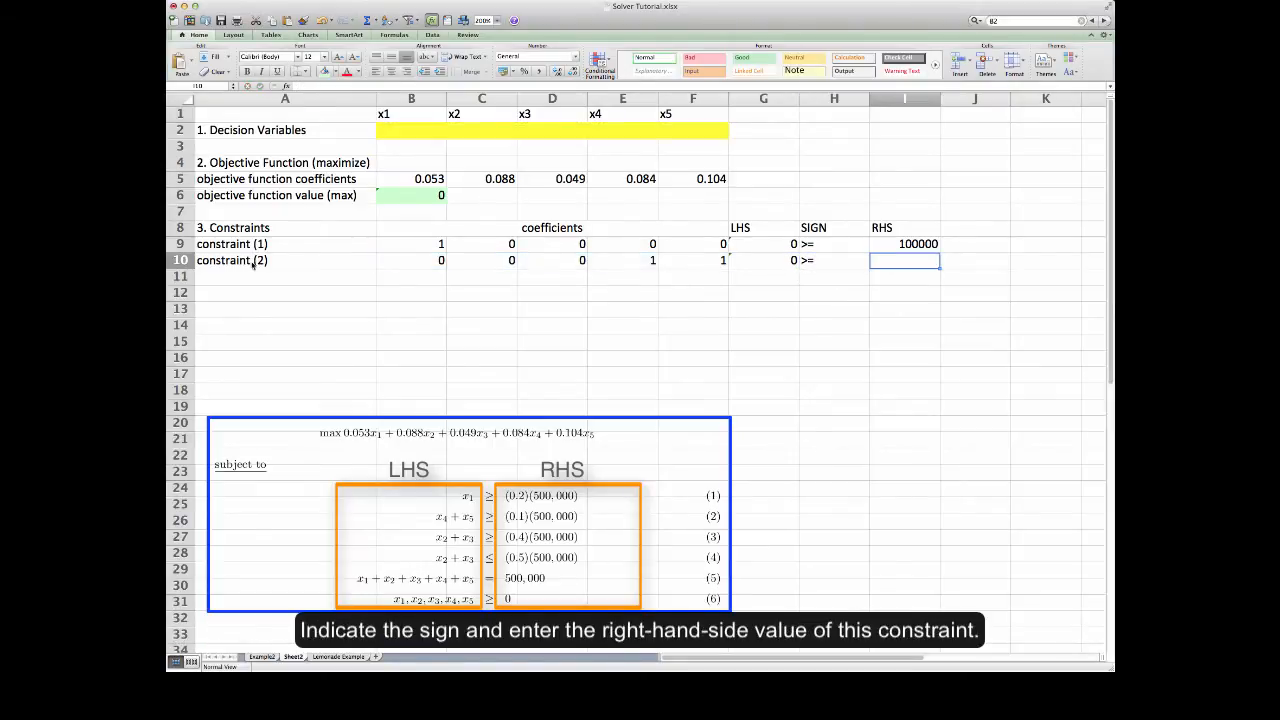
pyautogui.write('=0.1*')
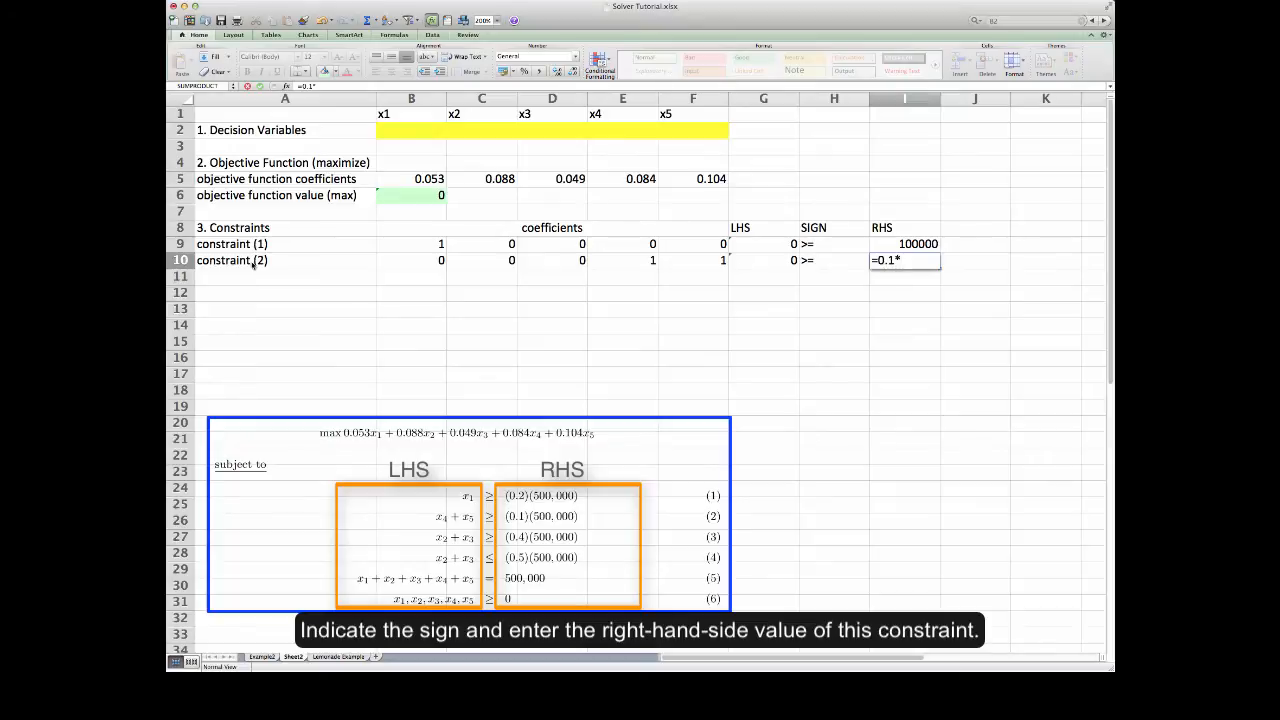
pyautogui.write('500000')
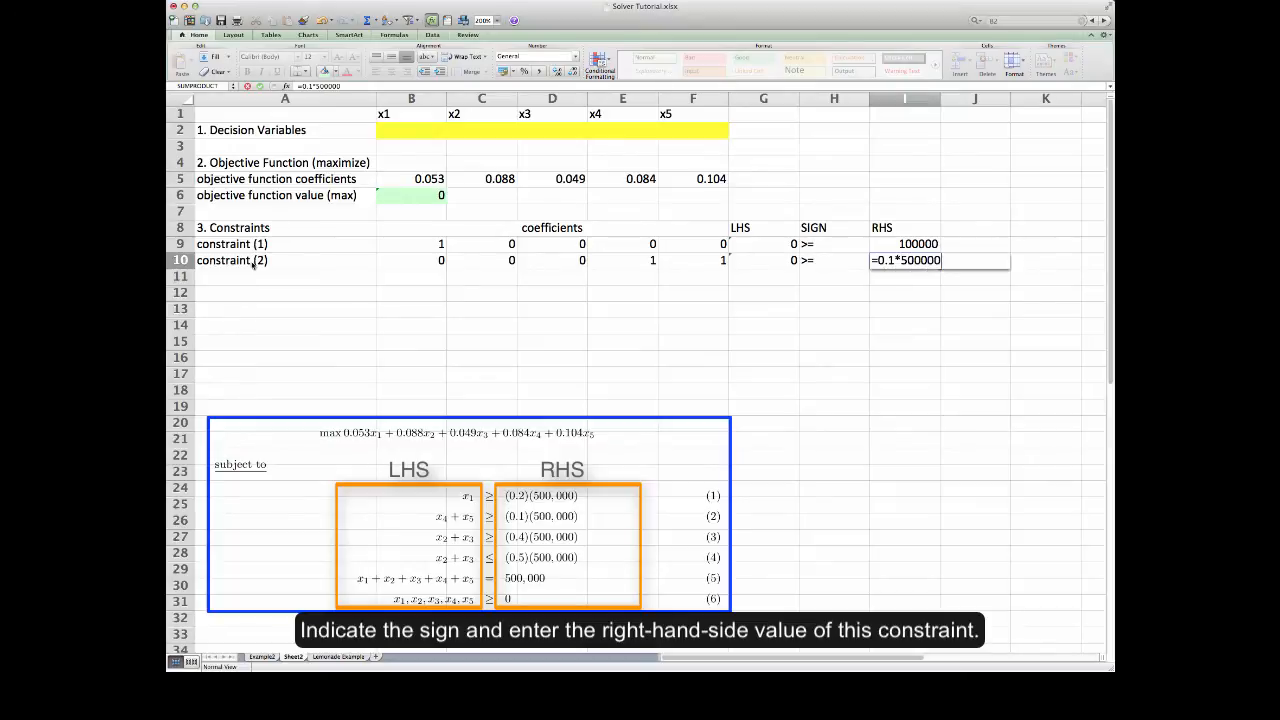
pyautogui.press('Return')
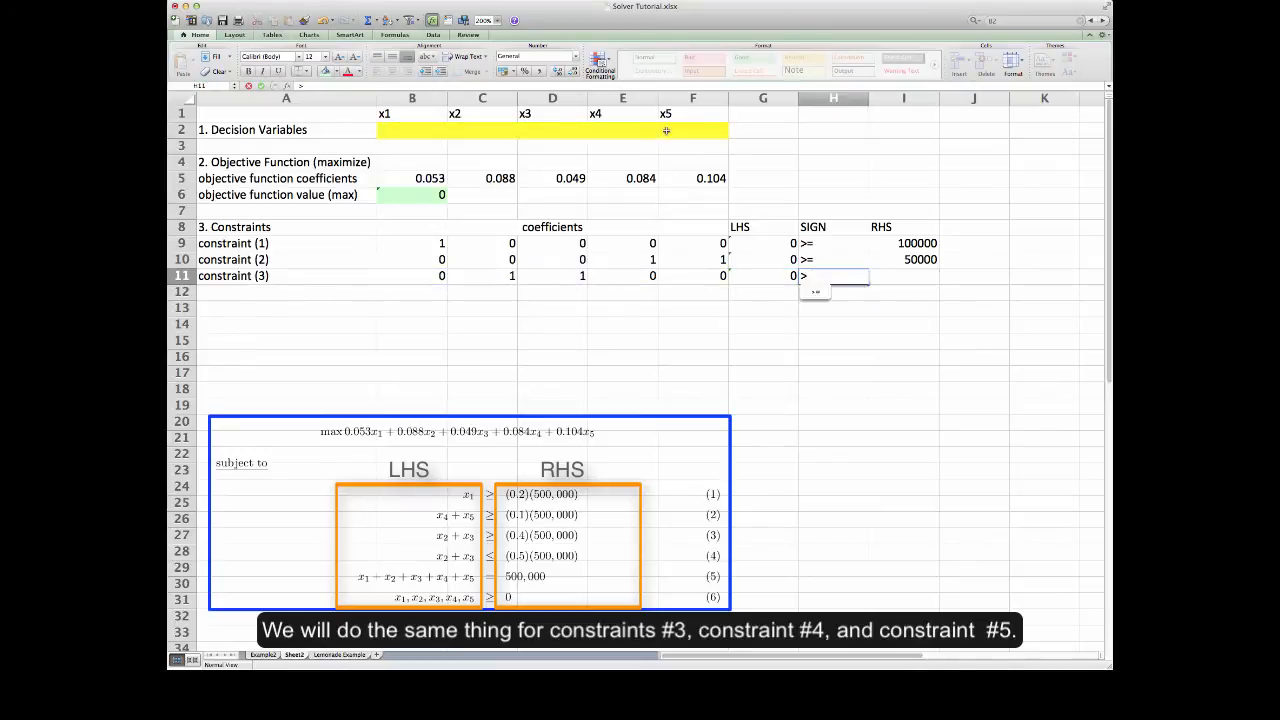
# Complete the constraint (3) row with the sign >= in H11 and the right-hand side 0.4*500000 in I11.
pyautogui.write('=0.4*')
# Label cell A12 "constraint (4)" and enter its coefficients 0, 1, 1, 0 and 0 in cells B12 to F12.
pyautogui.click(324, 292)
pyautogui.write('con')
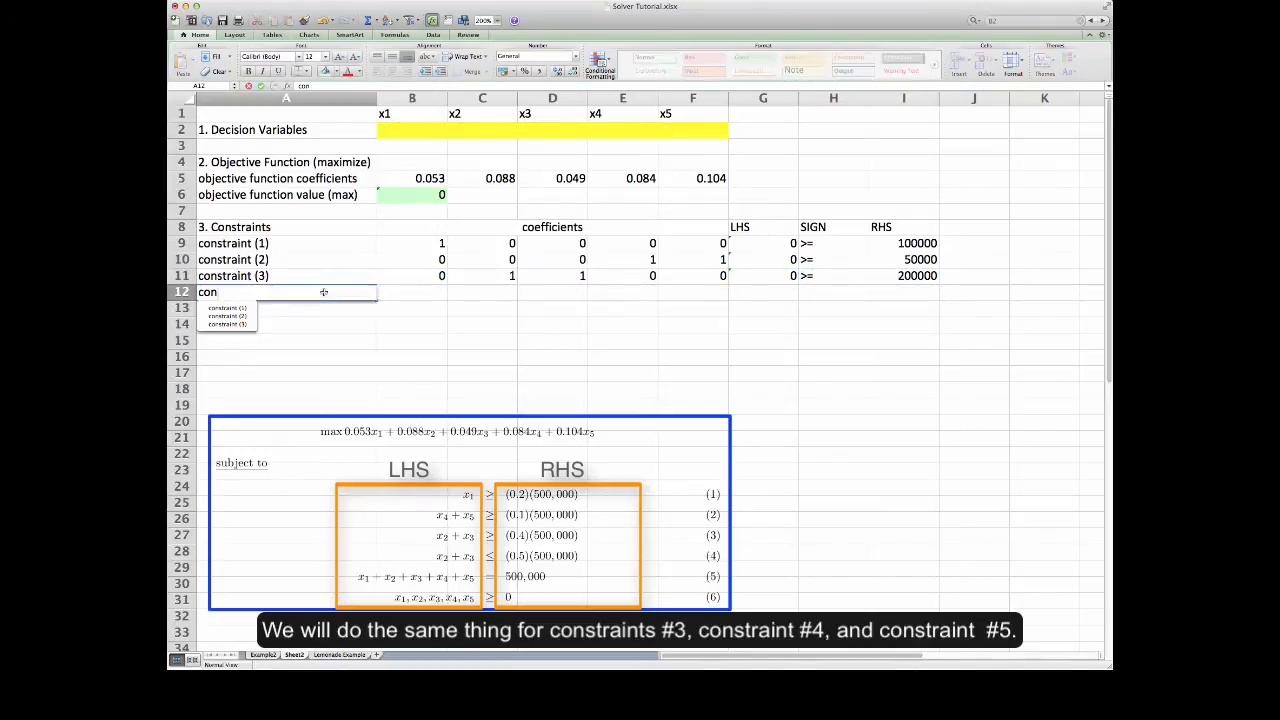
pyautogui.write('straint (4)')
pyautogui.press('Tab')
pyautogui.write('0')
pyautogui.press('Tab')
pyautogui.write('1')
pyautogui.press('Tab')
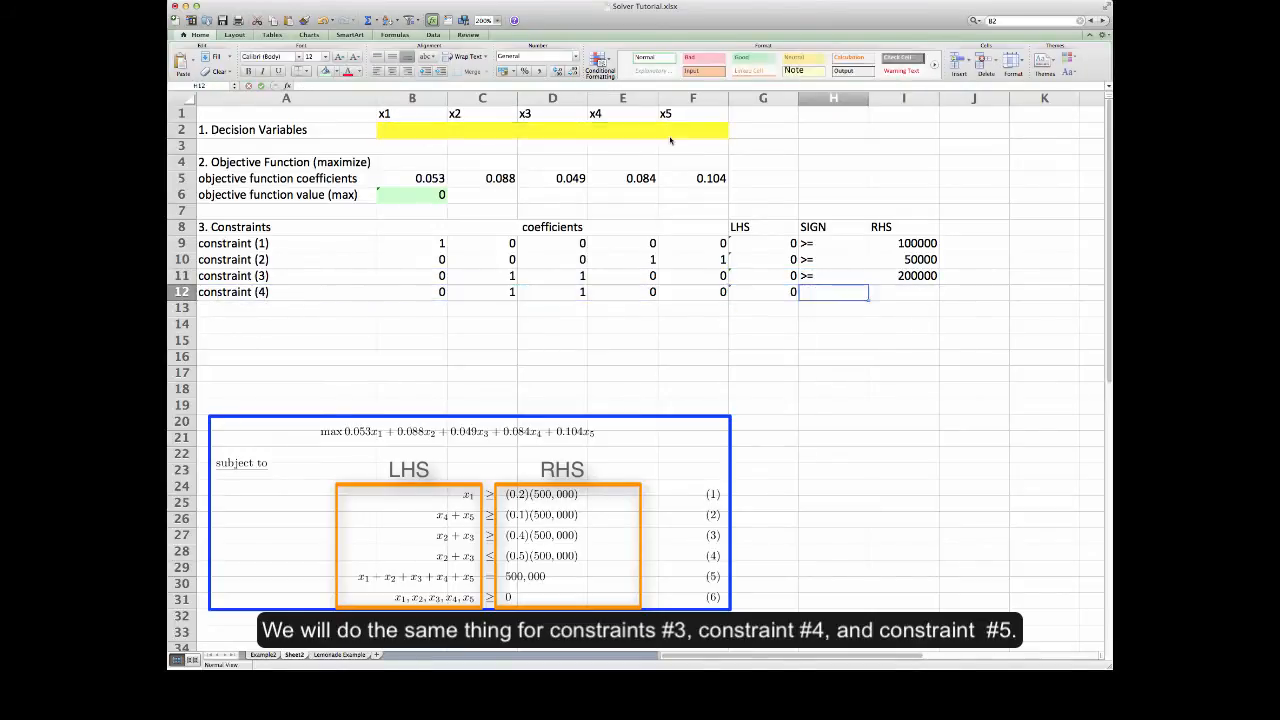
# Enter the sign <= in H12 and the right-hand side =0.5*500000 in I12 for constraint (4).
pyautogui.write('<=')
pyautogui.press('Tab')
pyautogui.write('=0.5*500000')
pyautogui.press('Return')
# Label cell A13 "constraint (5)" and enter a coefficient of 1 in each of cells B13 to F13.
pyautogui.click(269, 311)
pyautogui.write('constraint (5)')
pyautogui.press('Tab')
pyautogui.write('1')
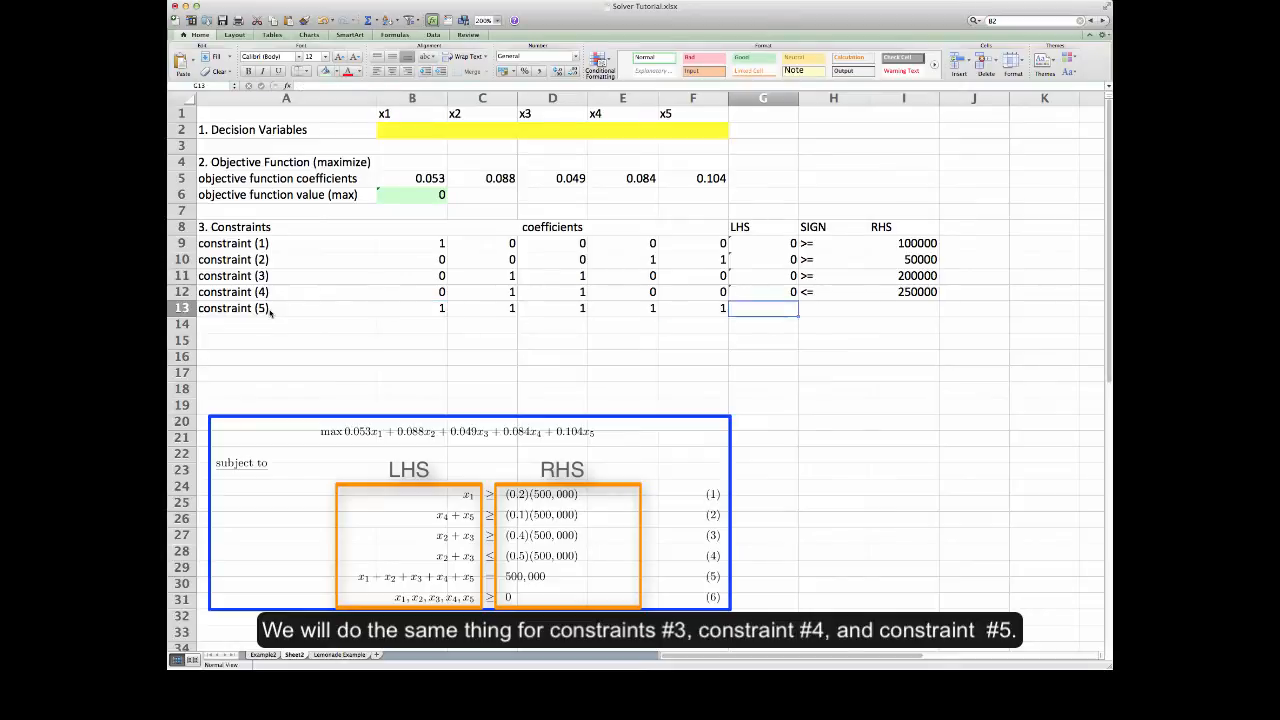
# Enter the constraint (5) LHS formula =SUMPRODUCT(B13:F13,B2:F2) in G13 and the sign = in H13.
pyautogui.write('=sumproduct(')
pyautogui.moveTo(412, 309); pyautogui.dragTo(693, 309)
pyautogui.write(',')
pyautogui.moveTo(412, 131); pyautogui.dragTo(690, 133)
pyautogui.write(')')
pyautogui.press('Tab')
pyautogui.write('=')
pyautogui.press('Tab')
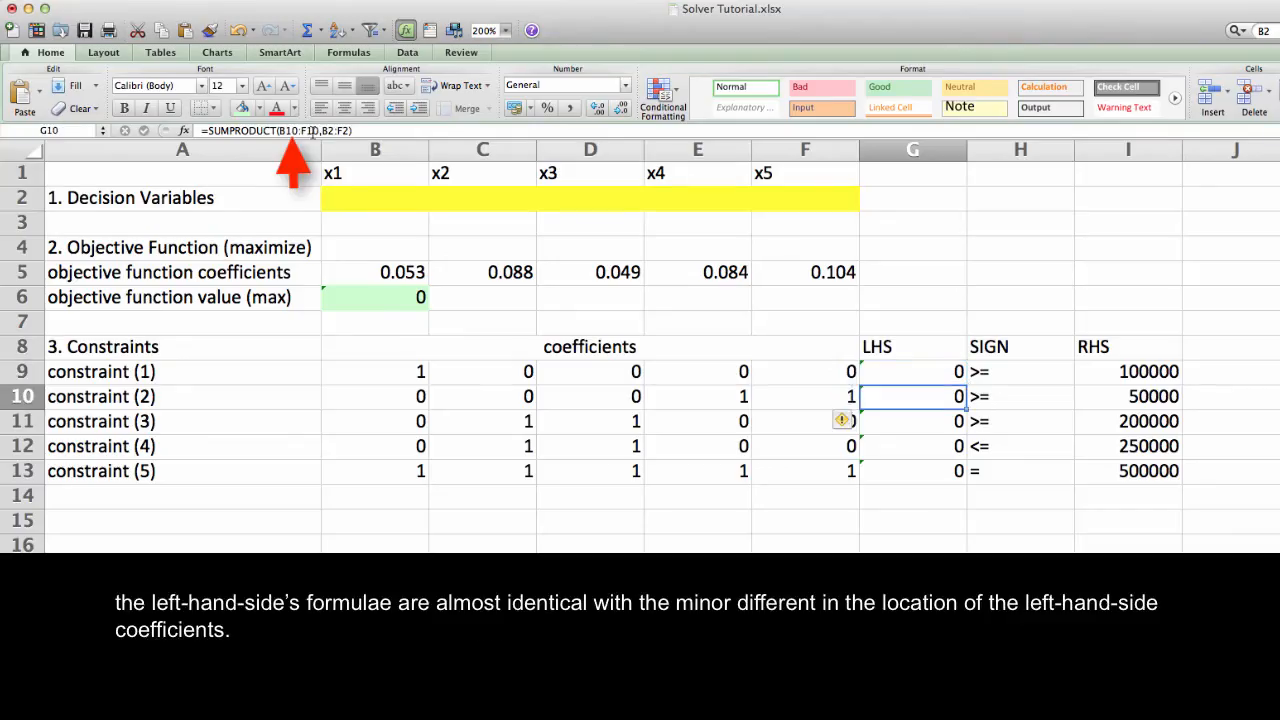
# Compare the LHS formulas of the five constraints in cells G9 to G13.
pyautogui.press('Down')
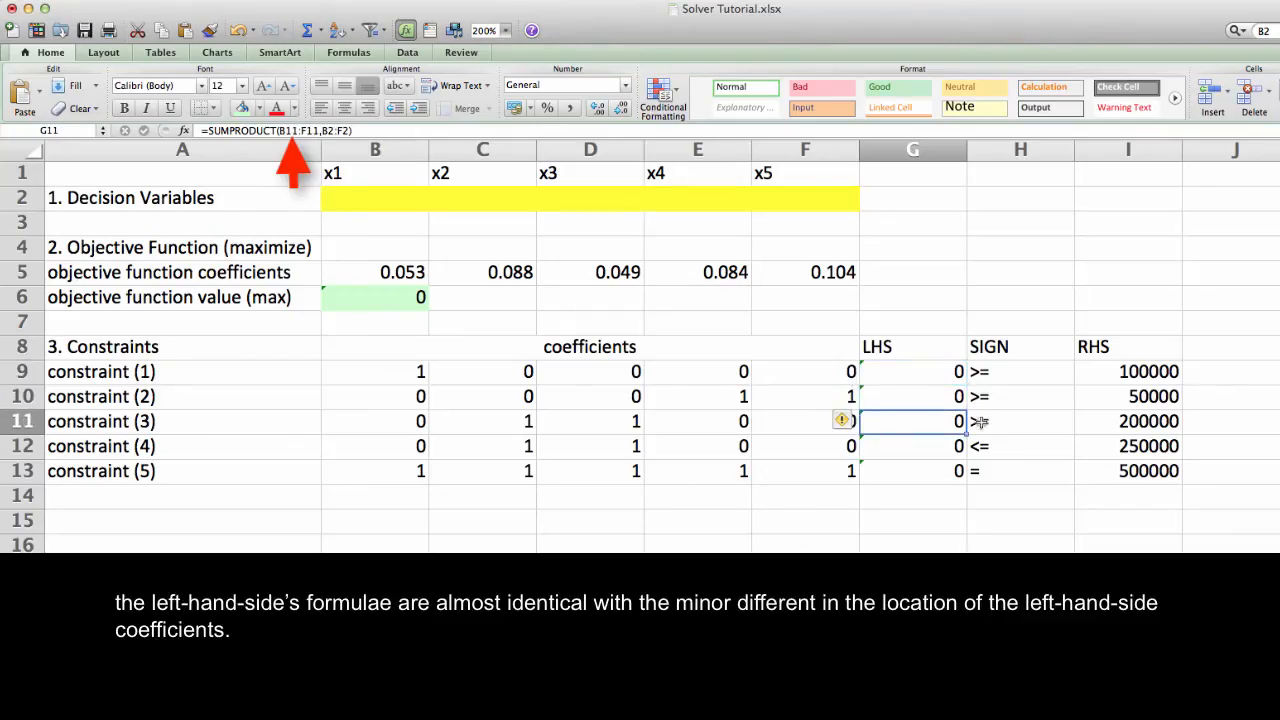
pyautogui.click(915, 382)
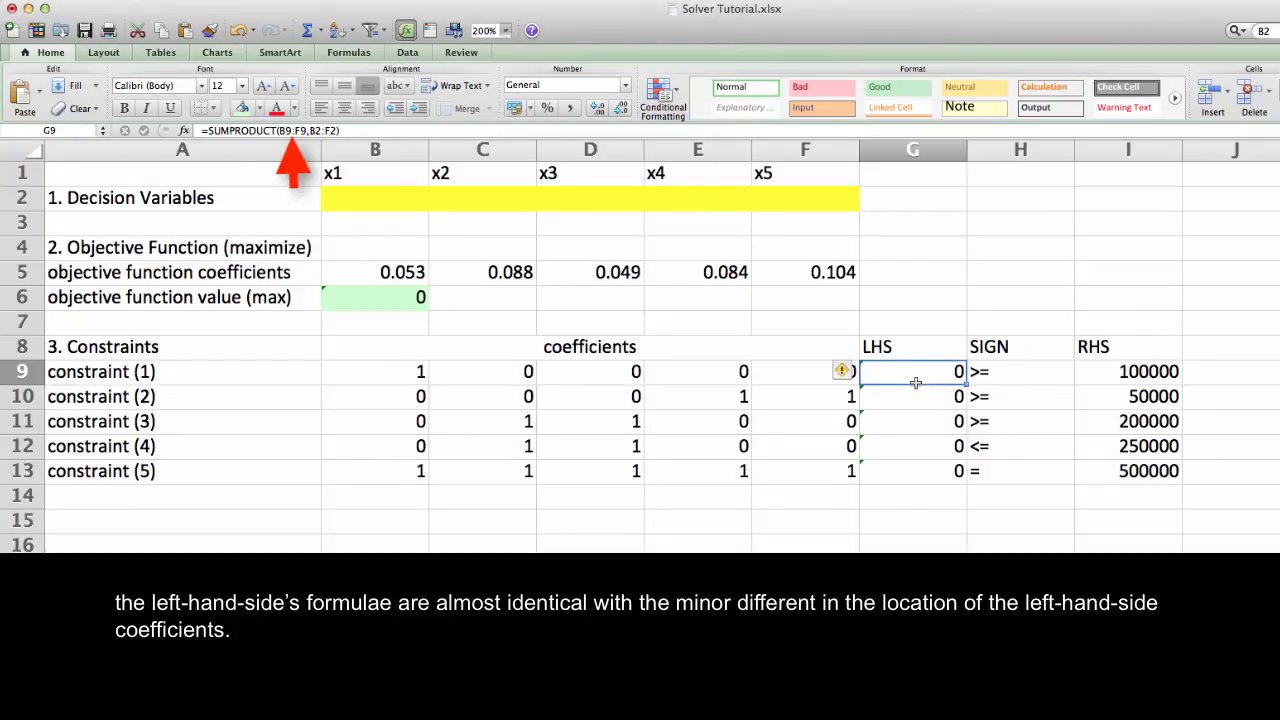
pyautogui.press('Down')
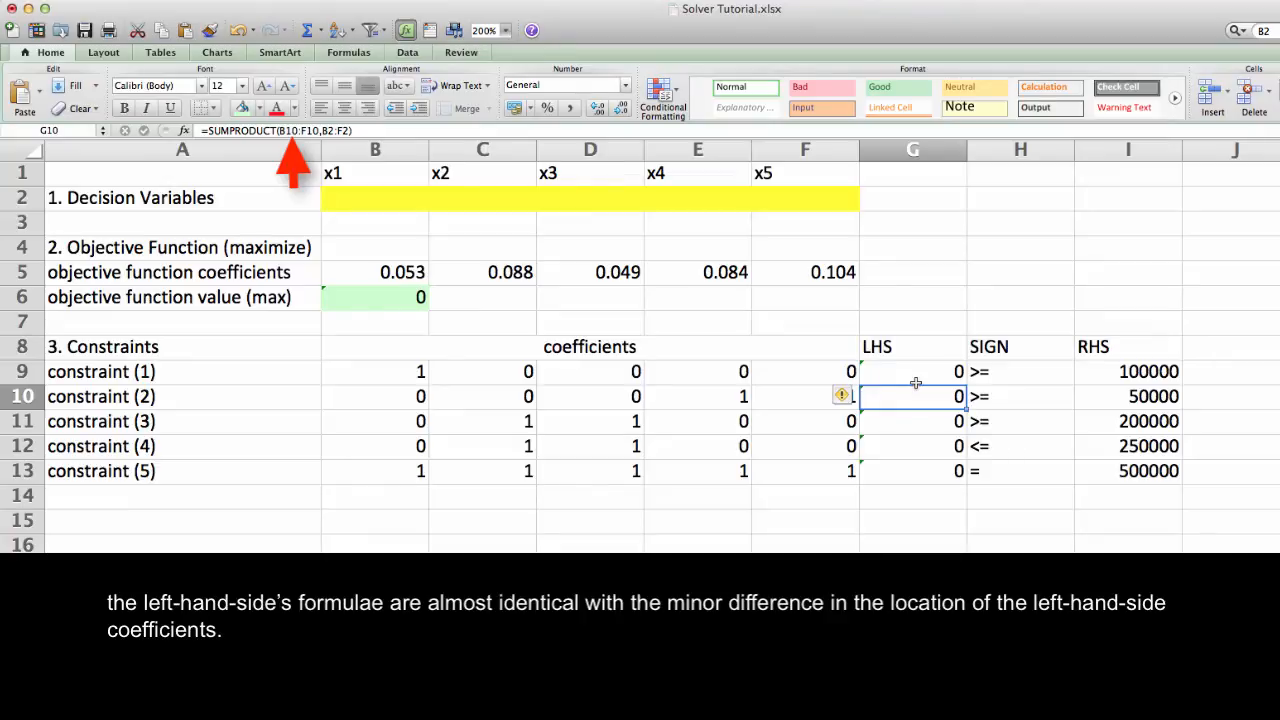
pyautogui.press('Down')
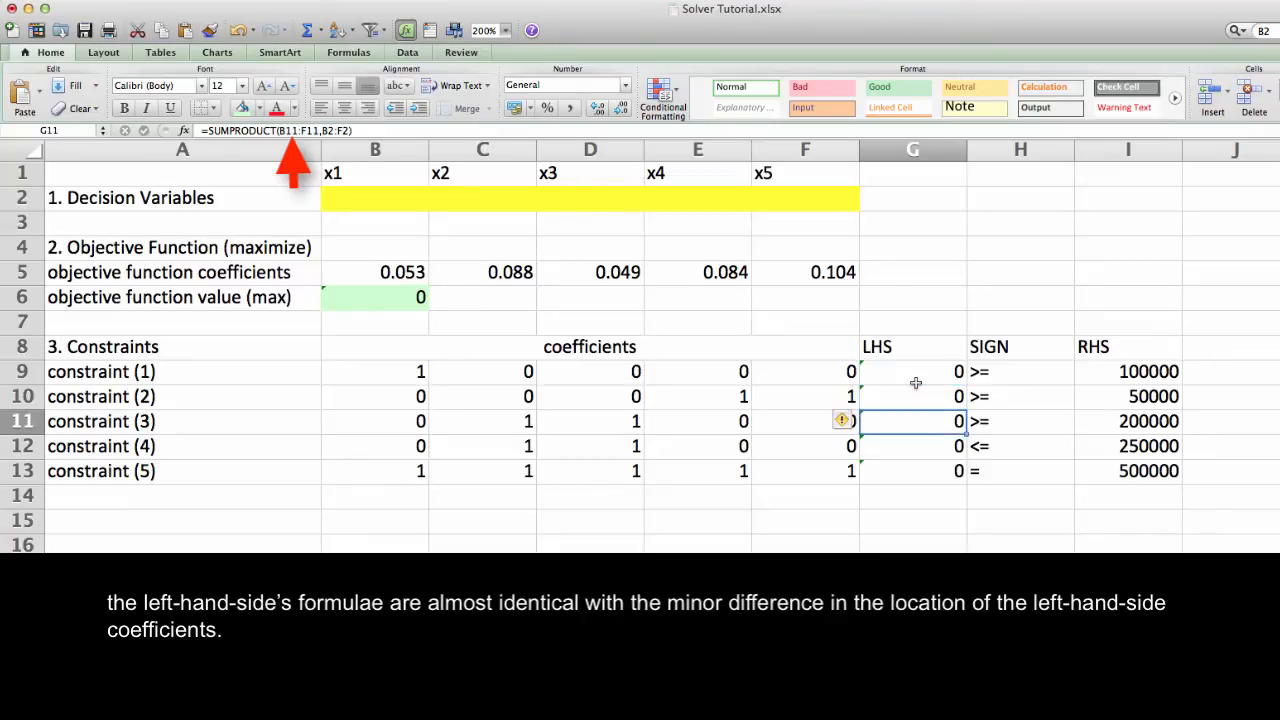
pyautogui.press('Down')
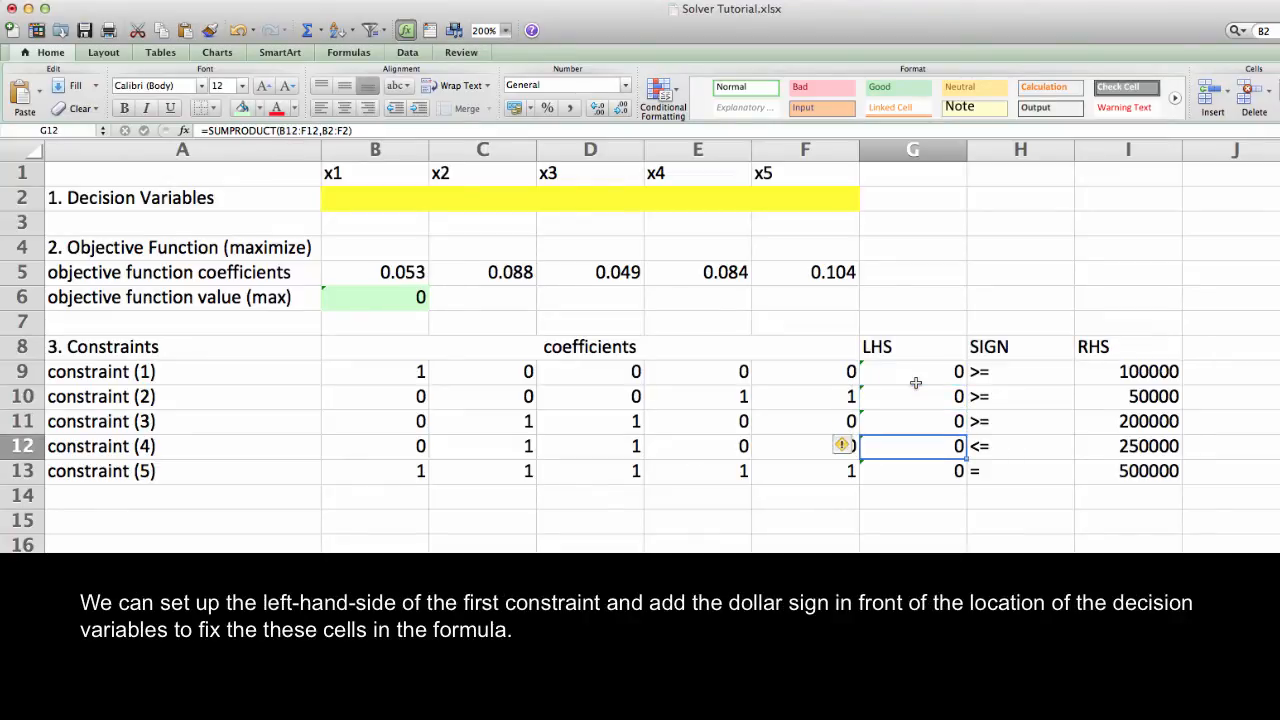
pyautogui.press('Down')
# Make the decision variable references absolute in G9's LHS formula so it reads =SUMPRODUCT(B9:F9,$B$2:$F$2).
pyautogui.click(915, 378)
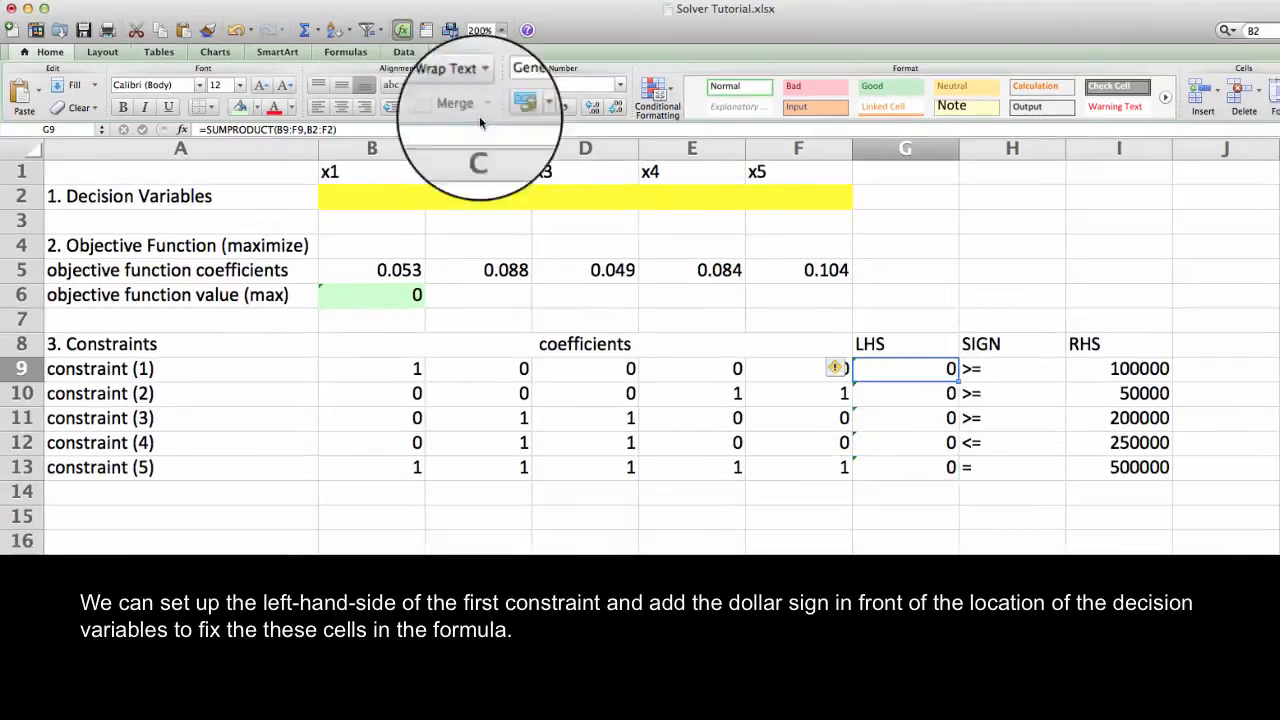
pyautogui.click(317, 131)
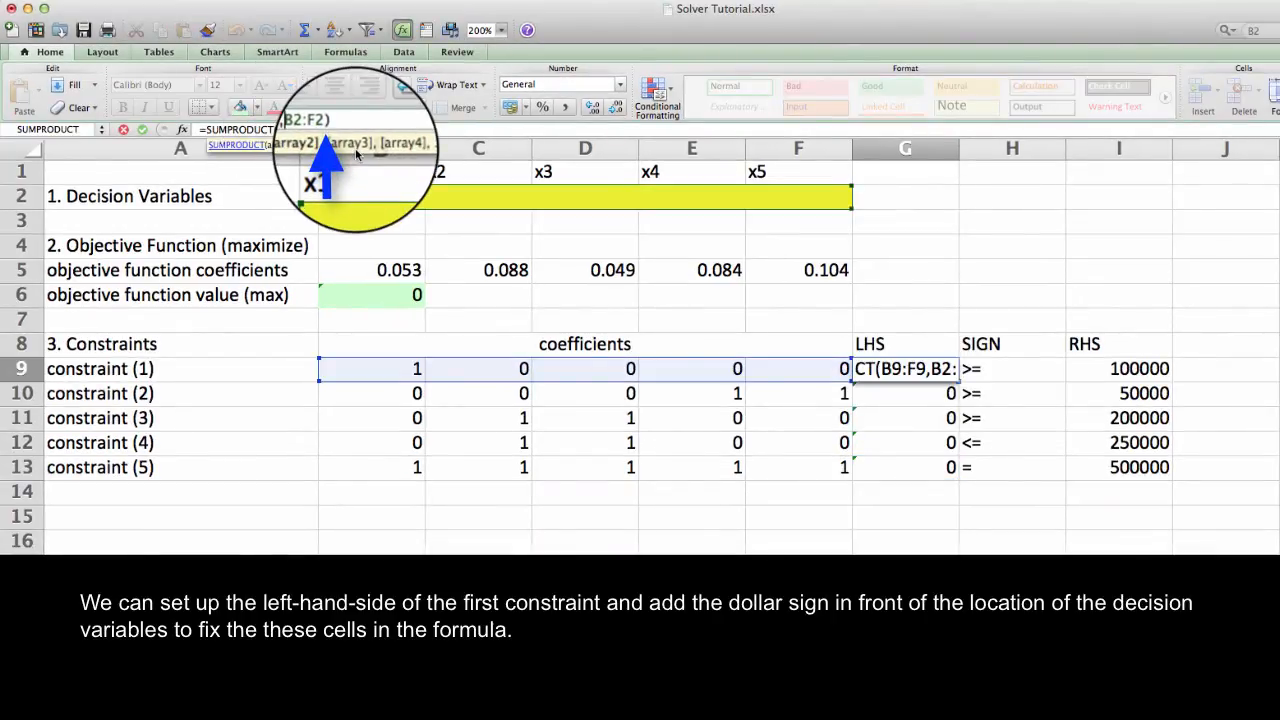
pyautogui.write('$')
pyautogui.press('Right')
pyautogui.write('$')
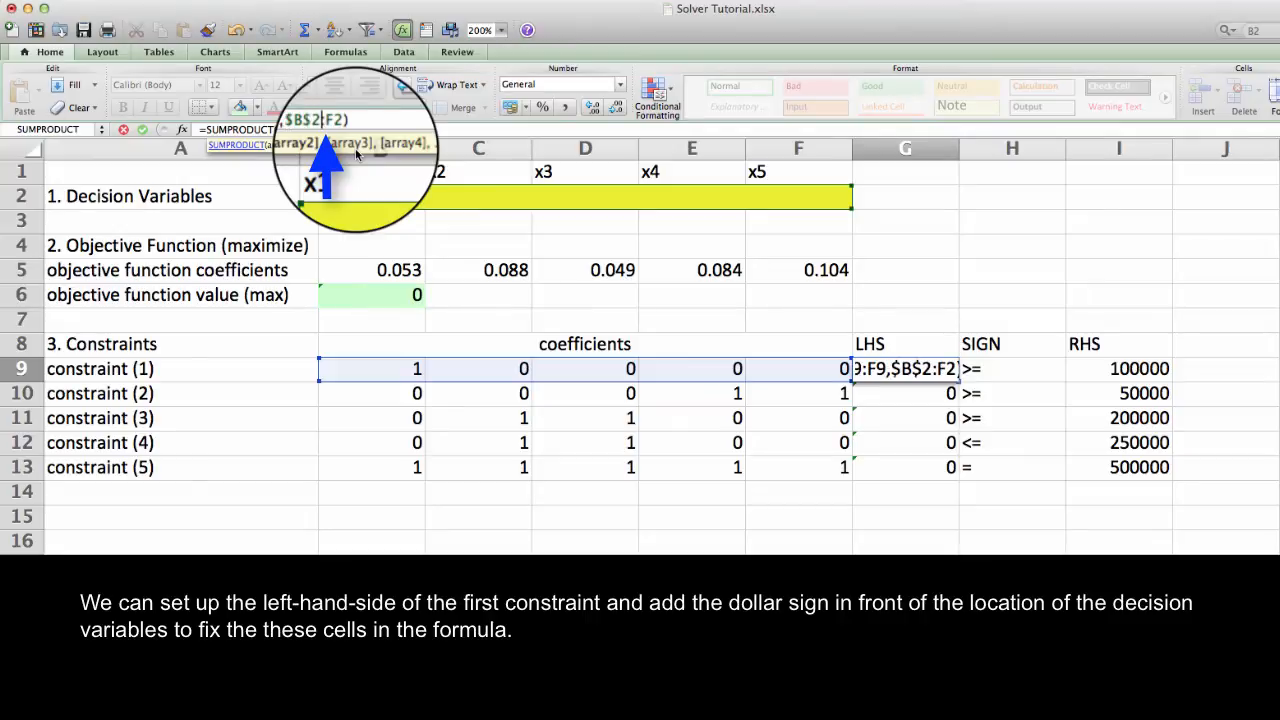
pyautogui.press('Right')
pyautogui.write('$')
pyautogui.press('Right')
pyautogui.write('$')
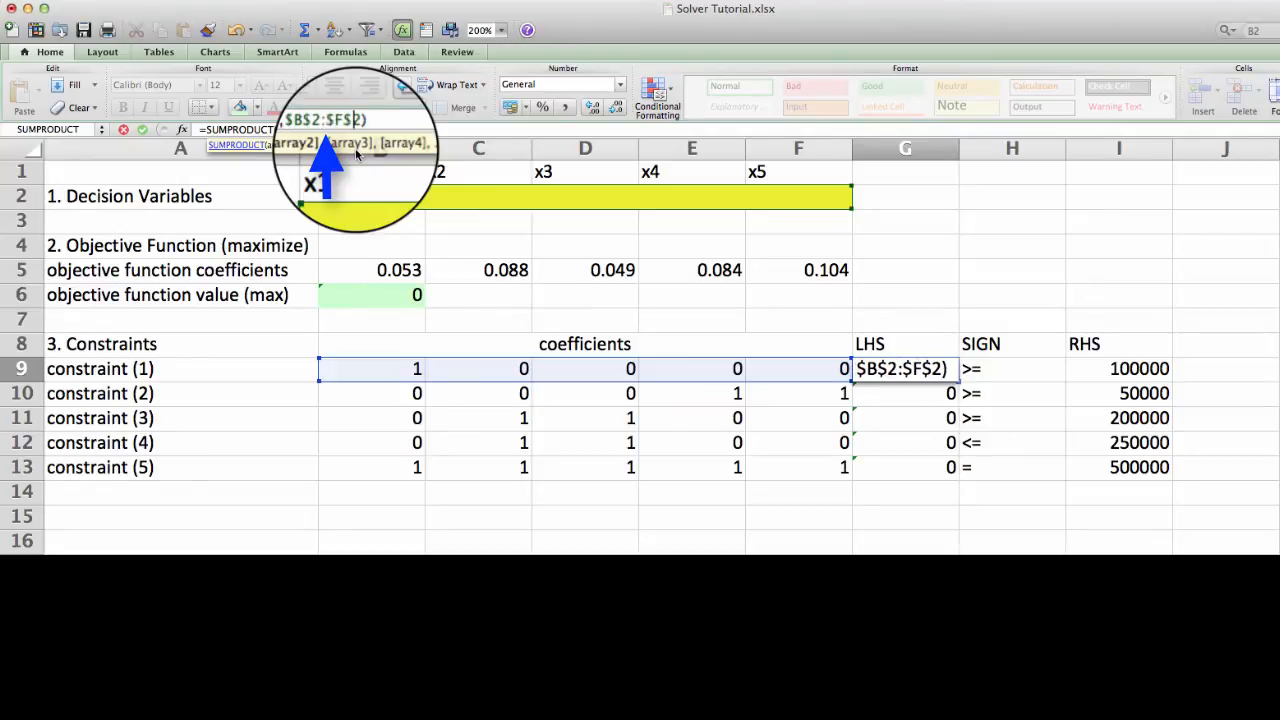
pyautogui.press('Return')
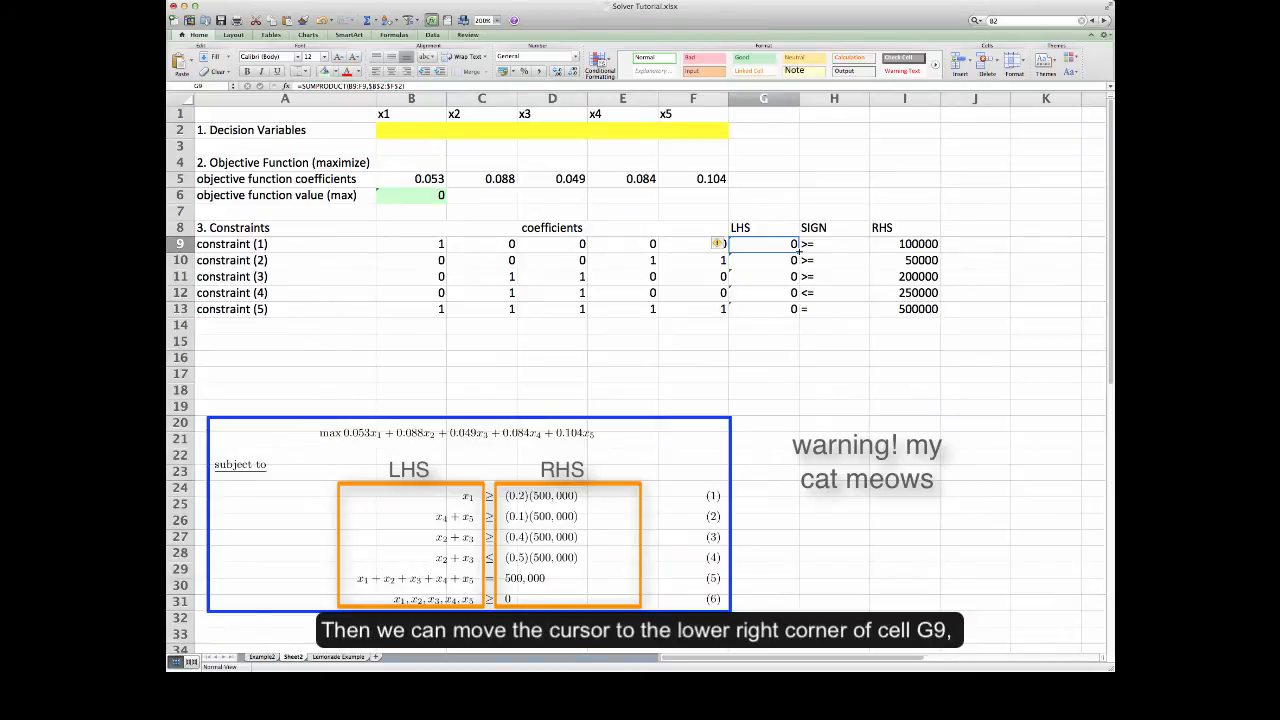
# Replace the LHS formulas of constraints (2) to (5) by filling the G9 formula down through G13.
pyautogui.click(785, 259)
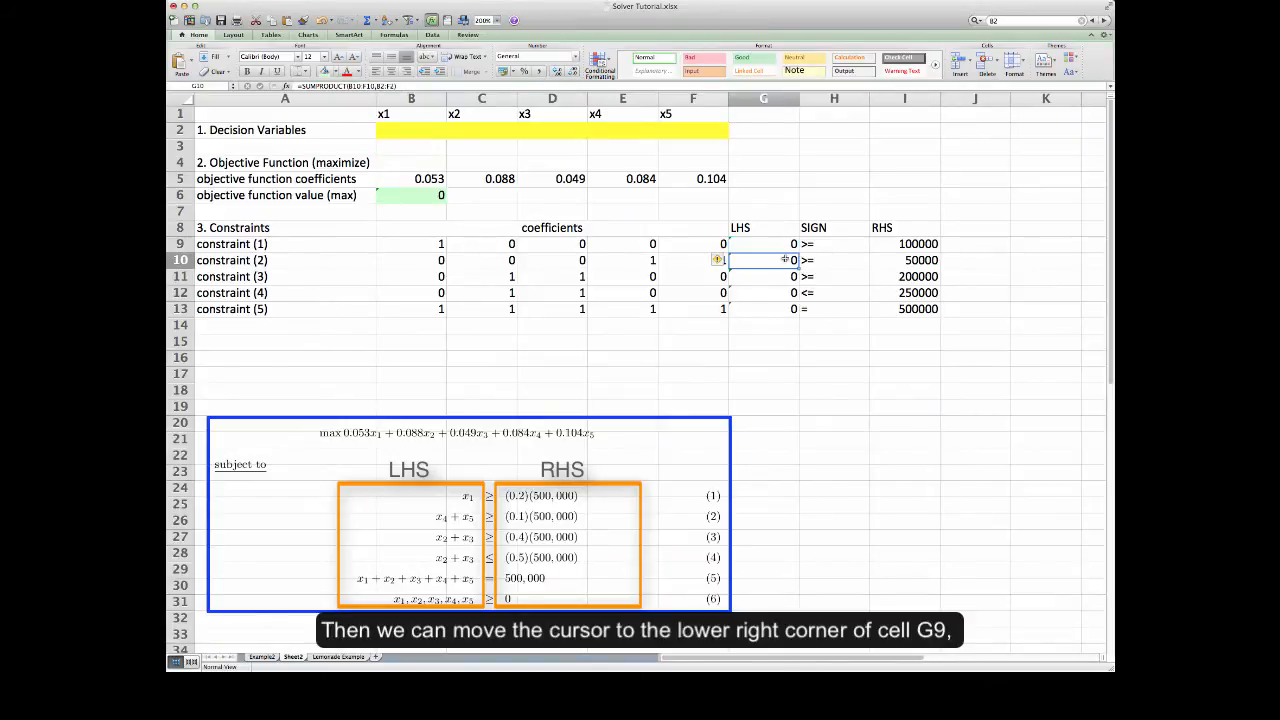
pyautogui.click(786, 244)
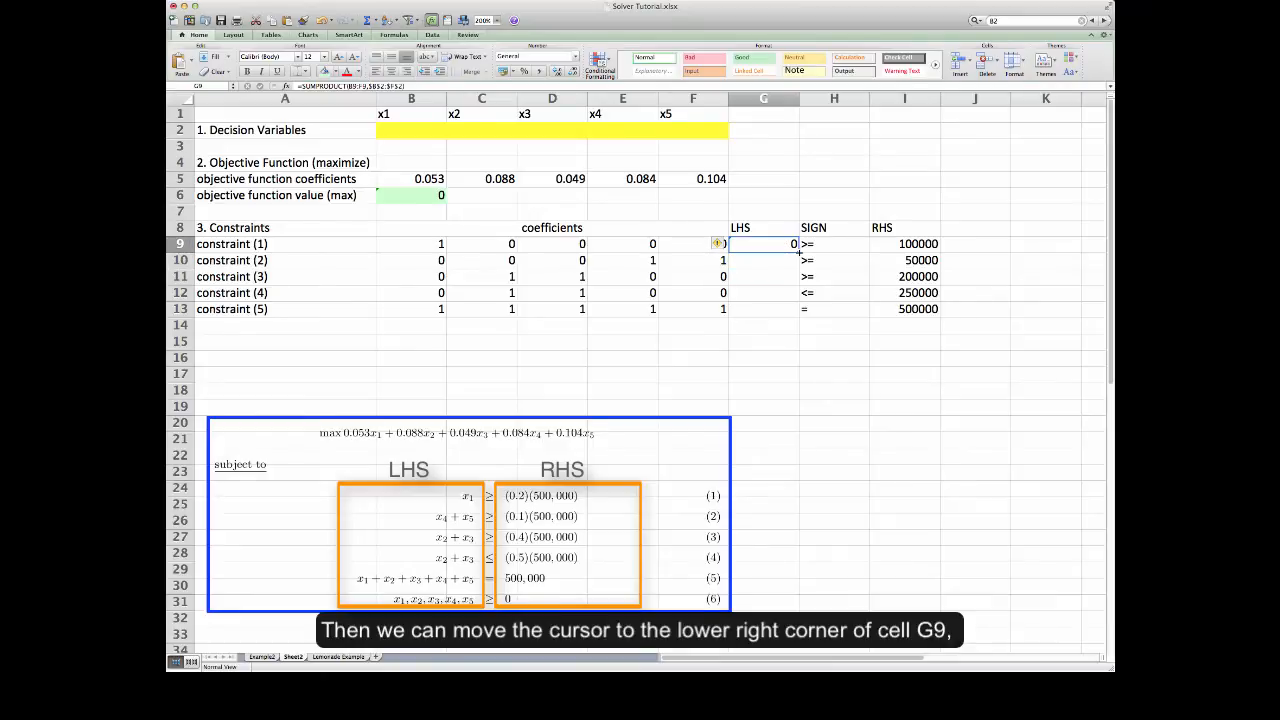
pyautogui.moveTo(799, 252); pyautogui.dragTo(792, 313)
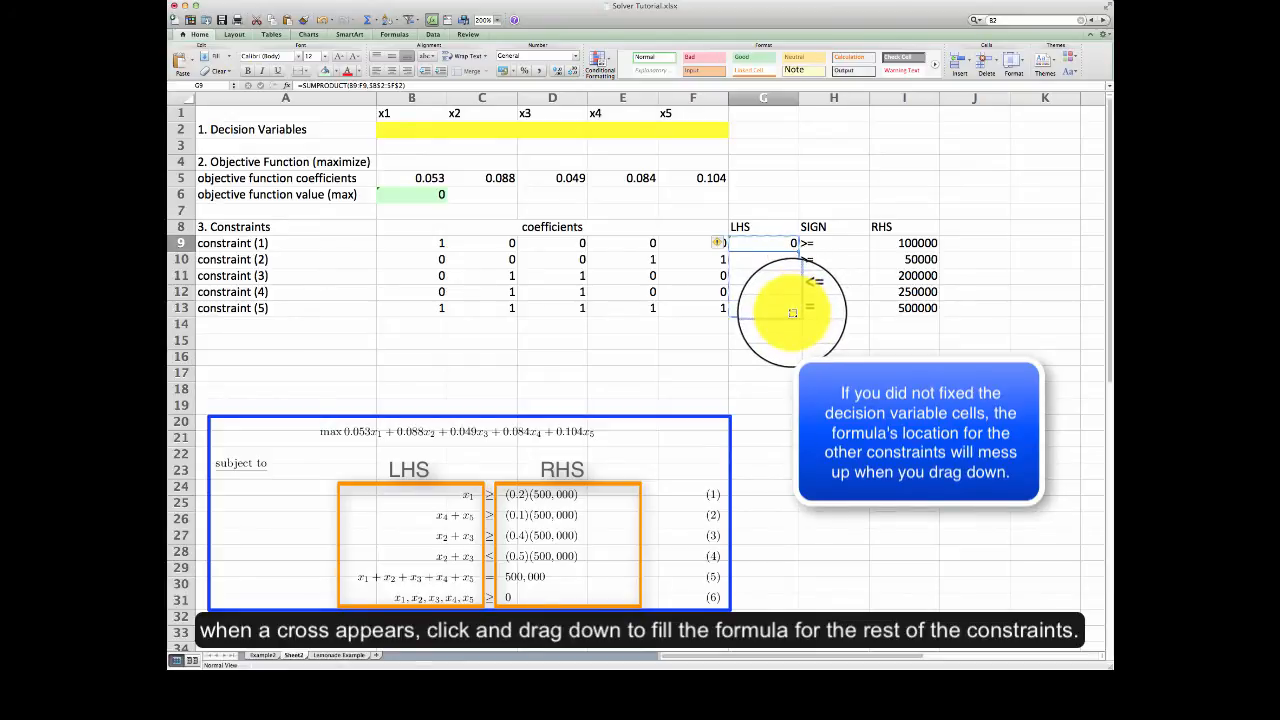
pyautogui.moveTo(792, 313); pyautogui.dragTo(792, 312)
# Apply a Thick Box Border around the LHS cells G9:G13 and around the RHS cells I9:I13.
pyautogui.click(433, 34)
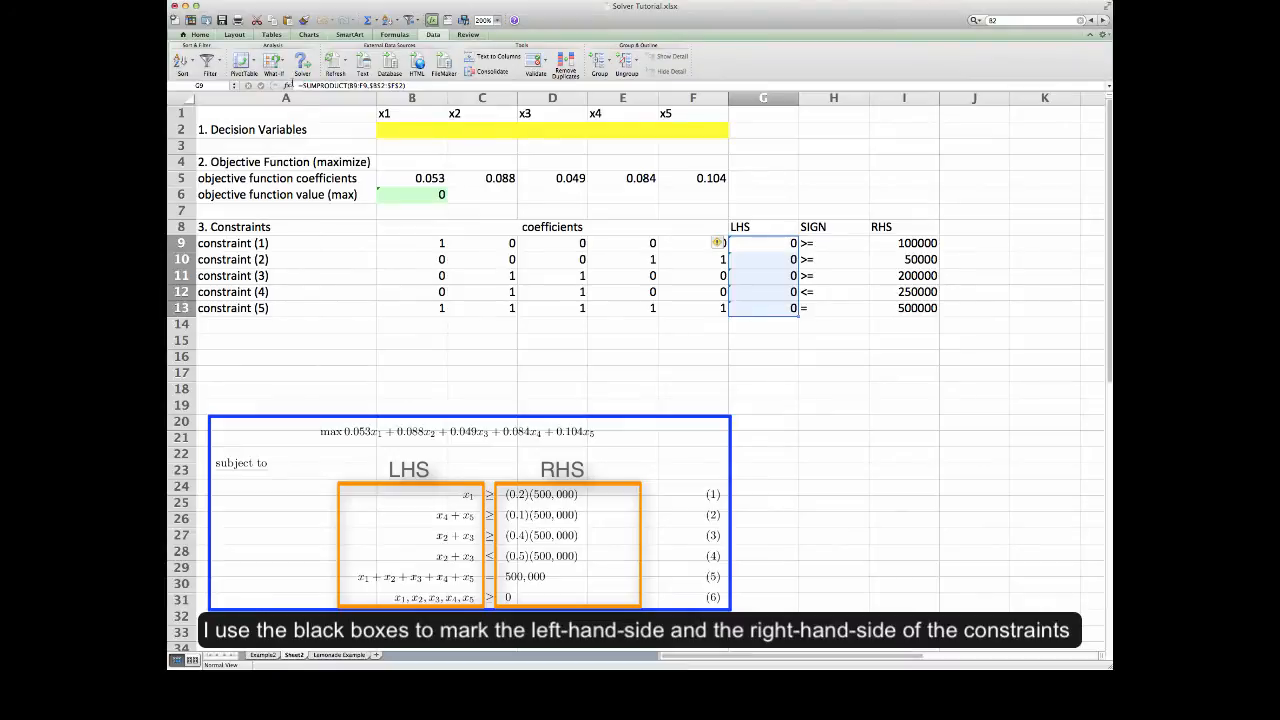
pyautogui.click(207, 37)
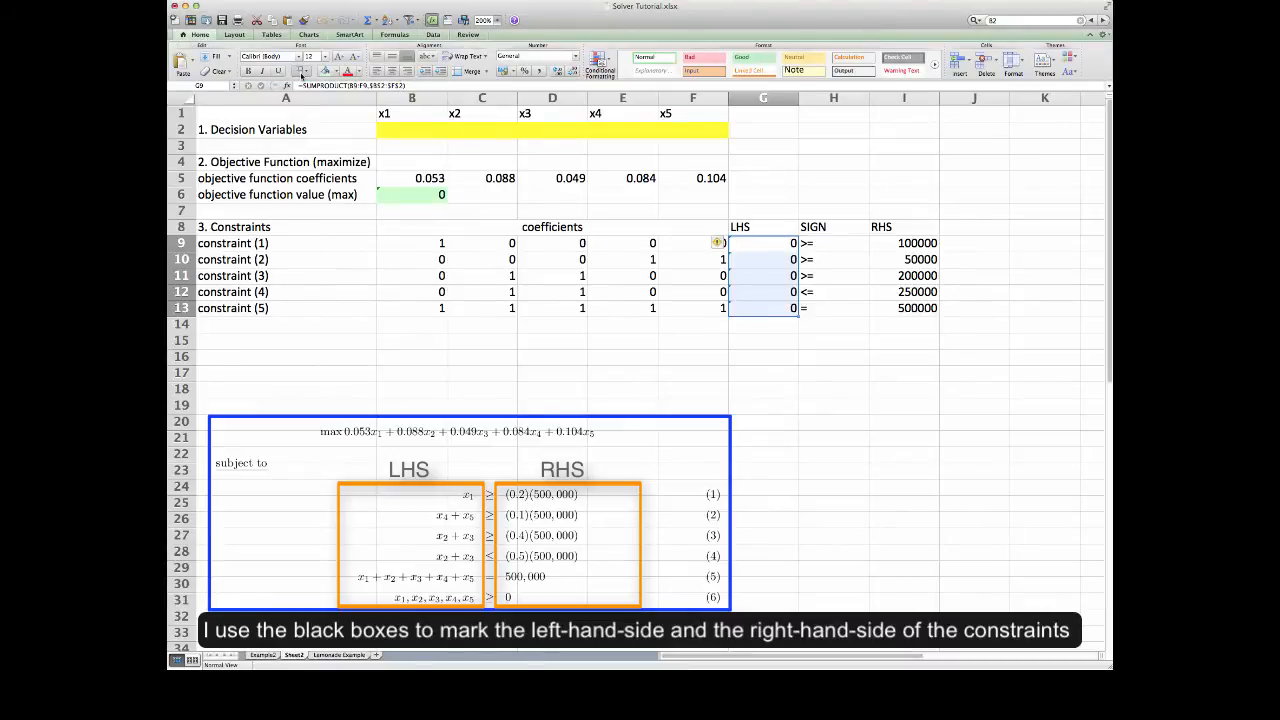
pyautogui.click(305, 73)
pyautogui.click(345, 320)
pyautogui.moveTo(905, 244); pyautogui.dragTo(925, 310)
pyautogui.click(305, 72)
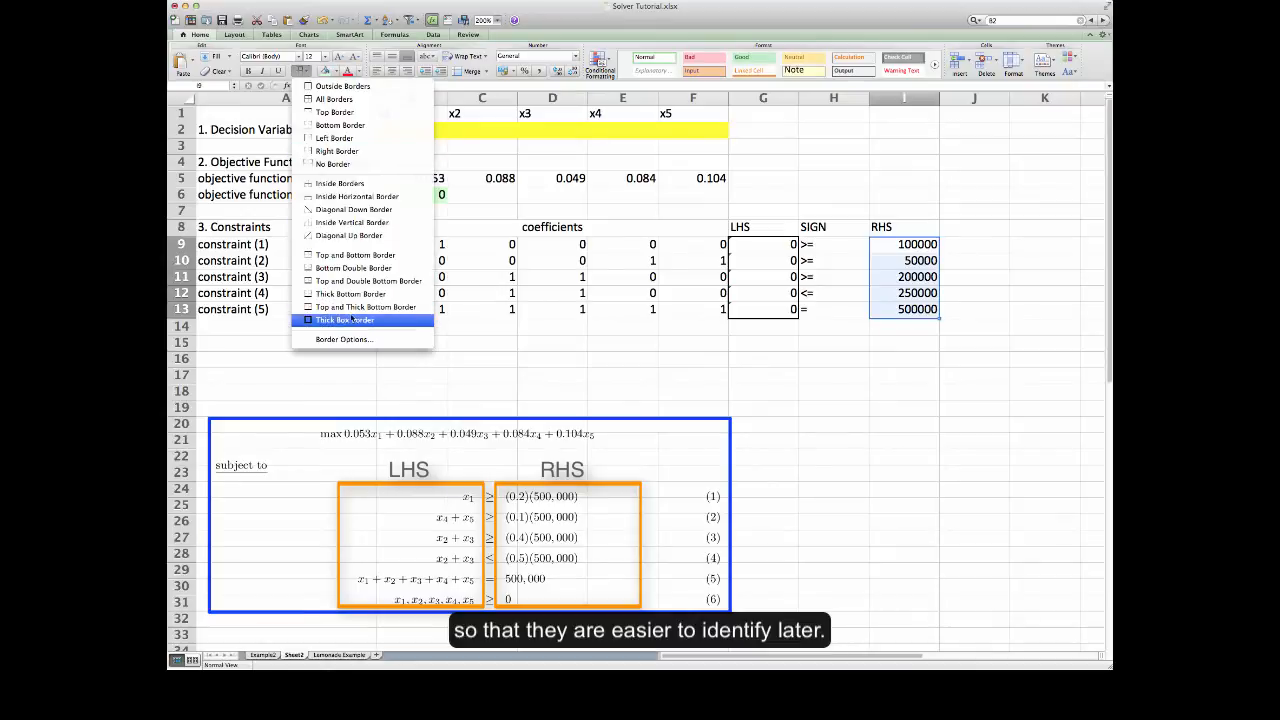
pyautogui.click(345, 319)
# Start Solver with the objective function value cell B6 as the objective and Max as the optimization direction.
pyautogui.click(412, 194)
pyautogui.click(433, 34)
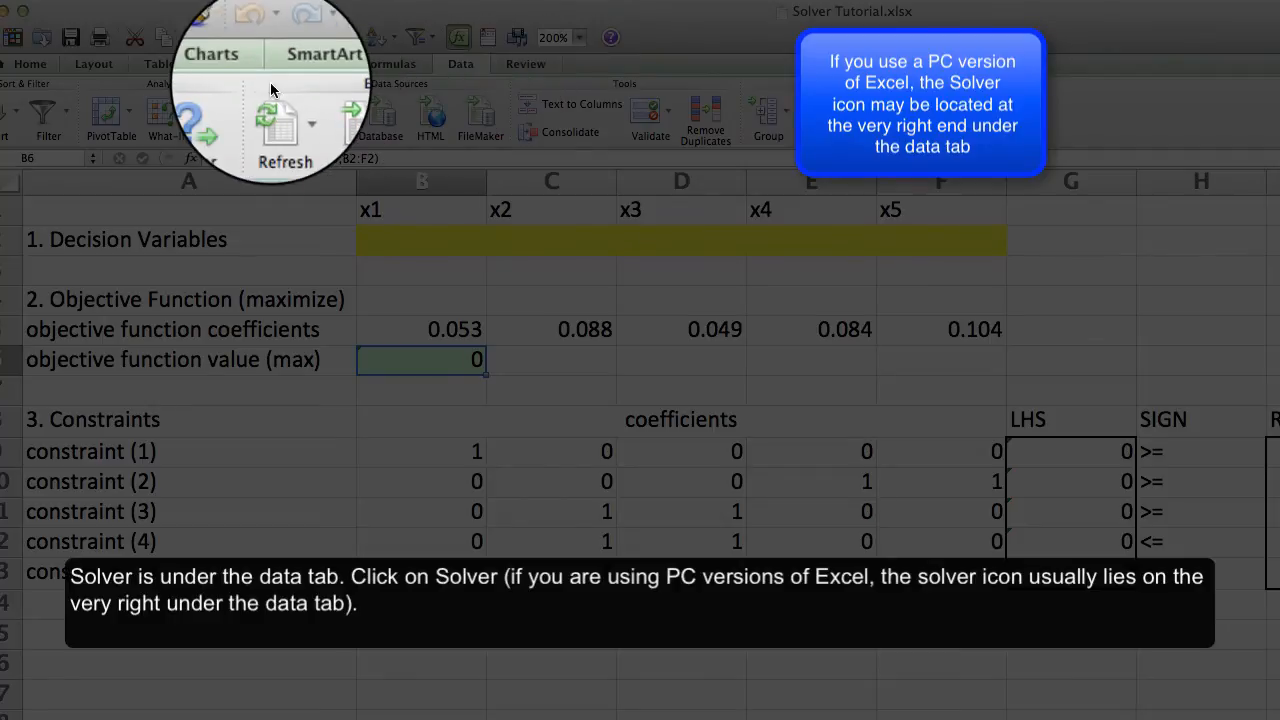
pyautogui.click(206, 116)
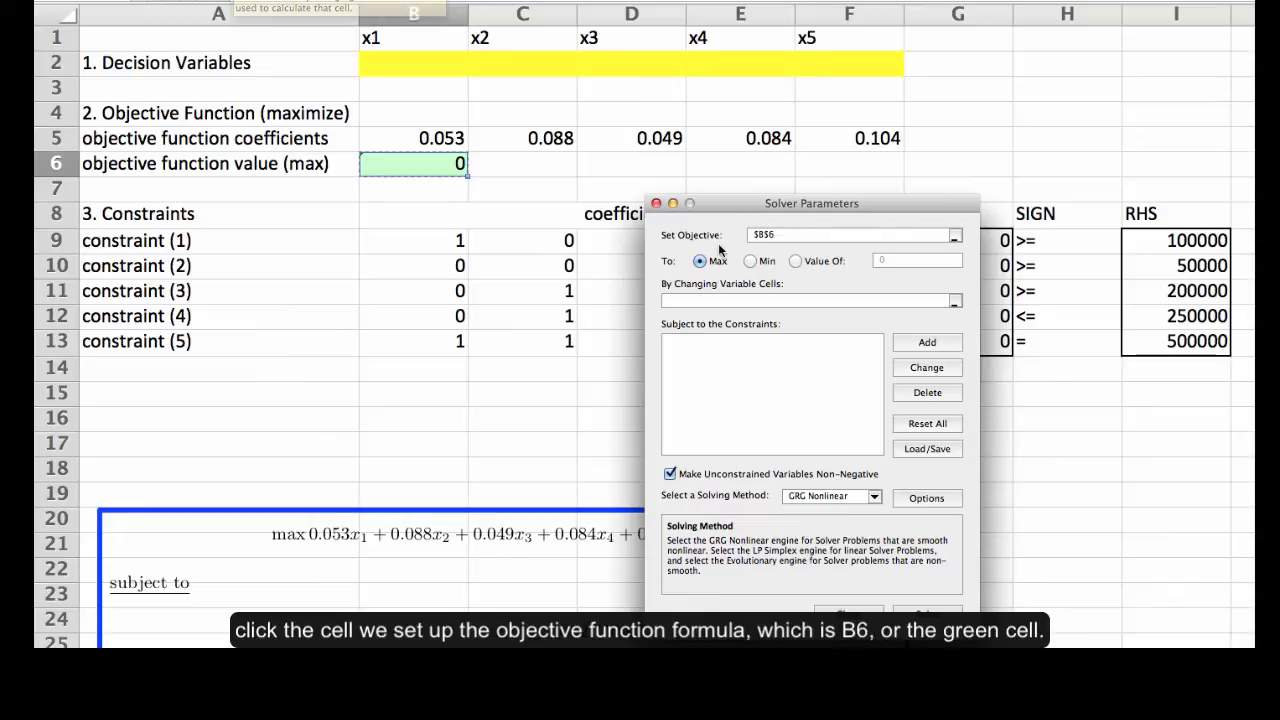
pyautogui.doubleClick(779, 236)
pyautogui.moveTo(779, 236); pyautogui.dragTo(711, 236)
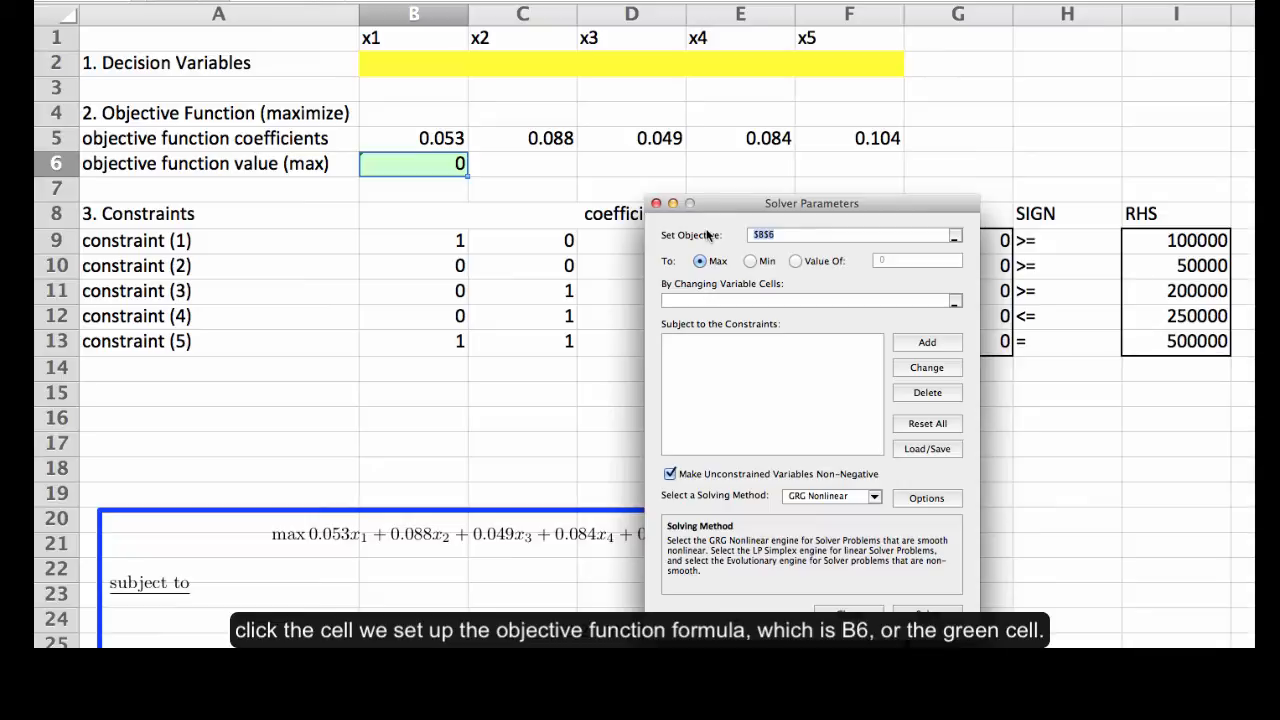
pyautogui.click(457, 164)
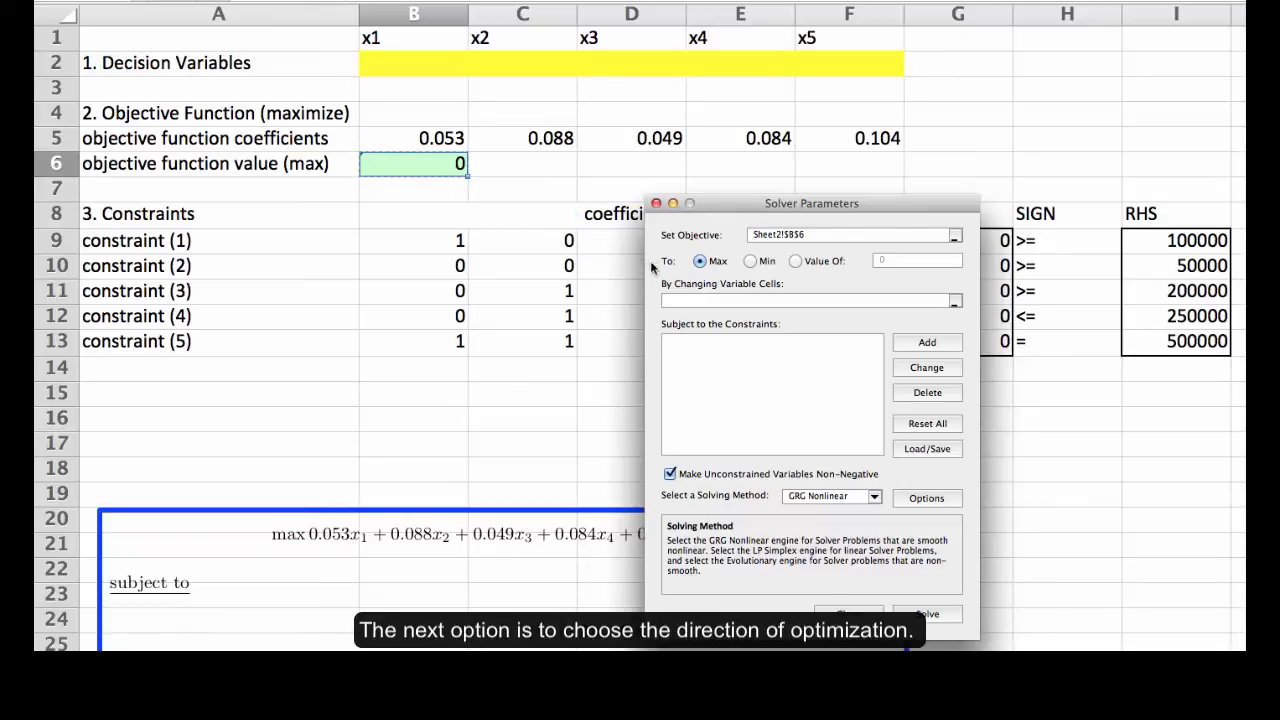
pyautogui.click(701, 262)
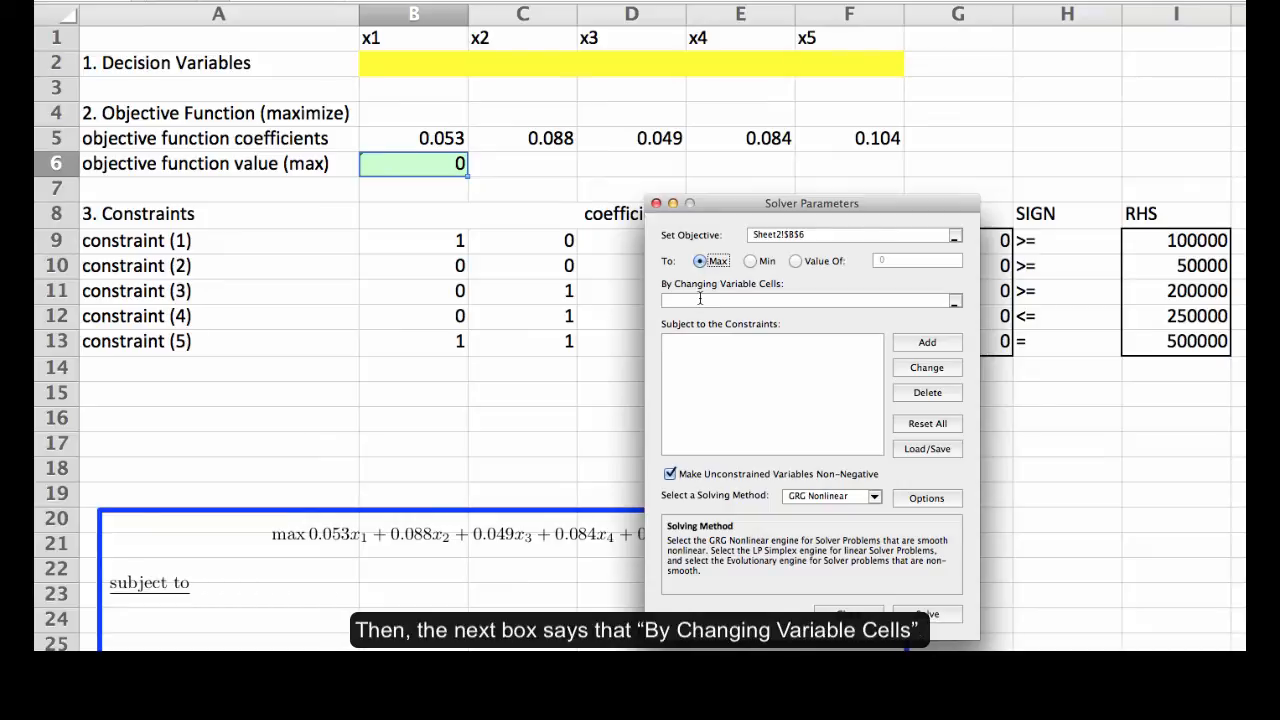
# Set the changing variable cells in Solver to the decision variables B2:F2.
pyautogui.click(700, 298)
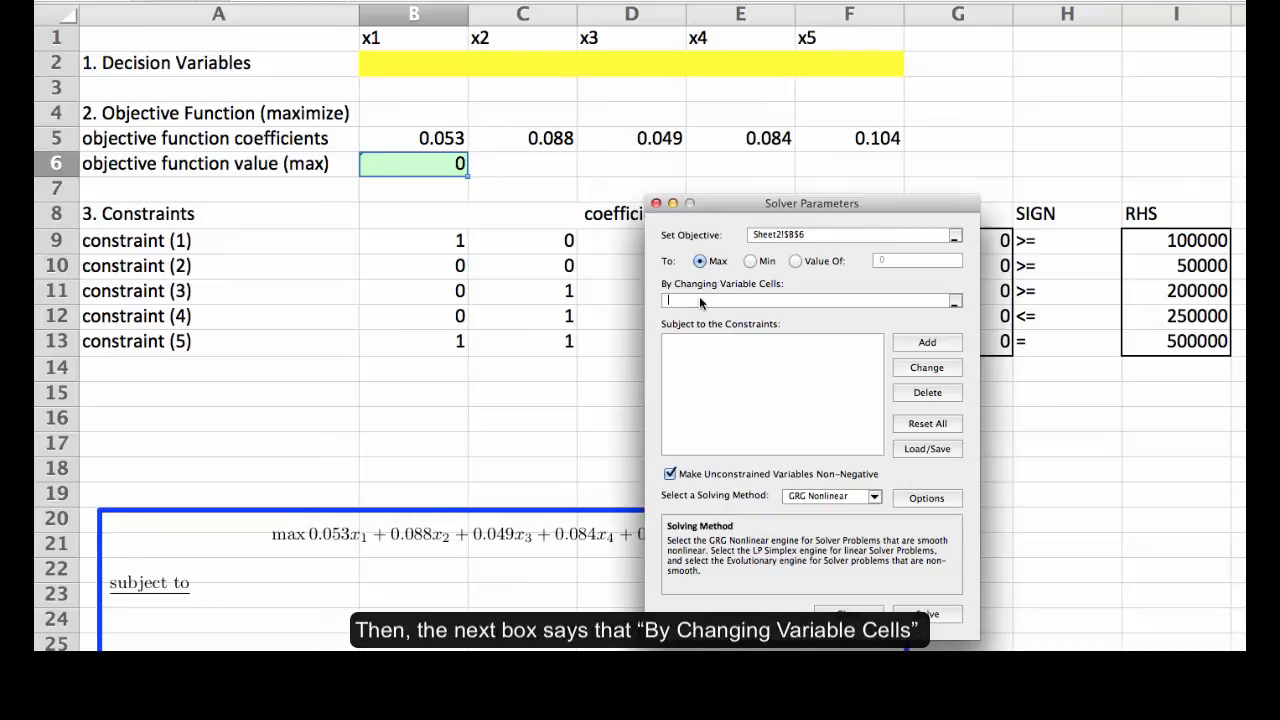
pyautogui.click(418, 64)
pyautogui.moveTo(418, 64); pyautogui.dragTo(837, 77)
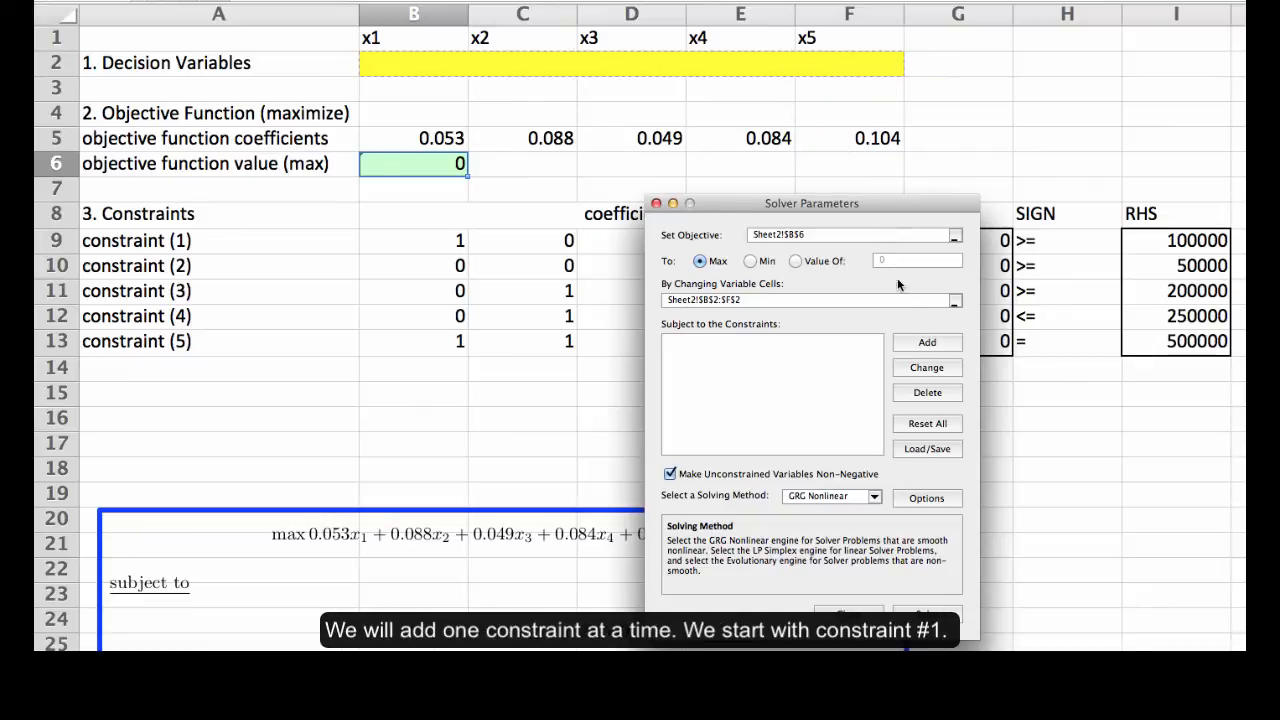
# Add constraint (1) to Solver as G9 >= I9.
pyautogui.click(934, 343)
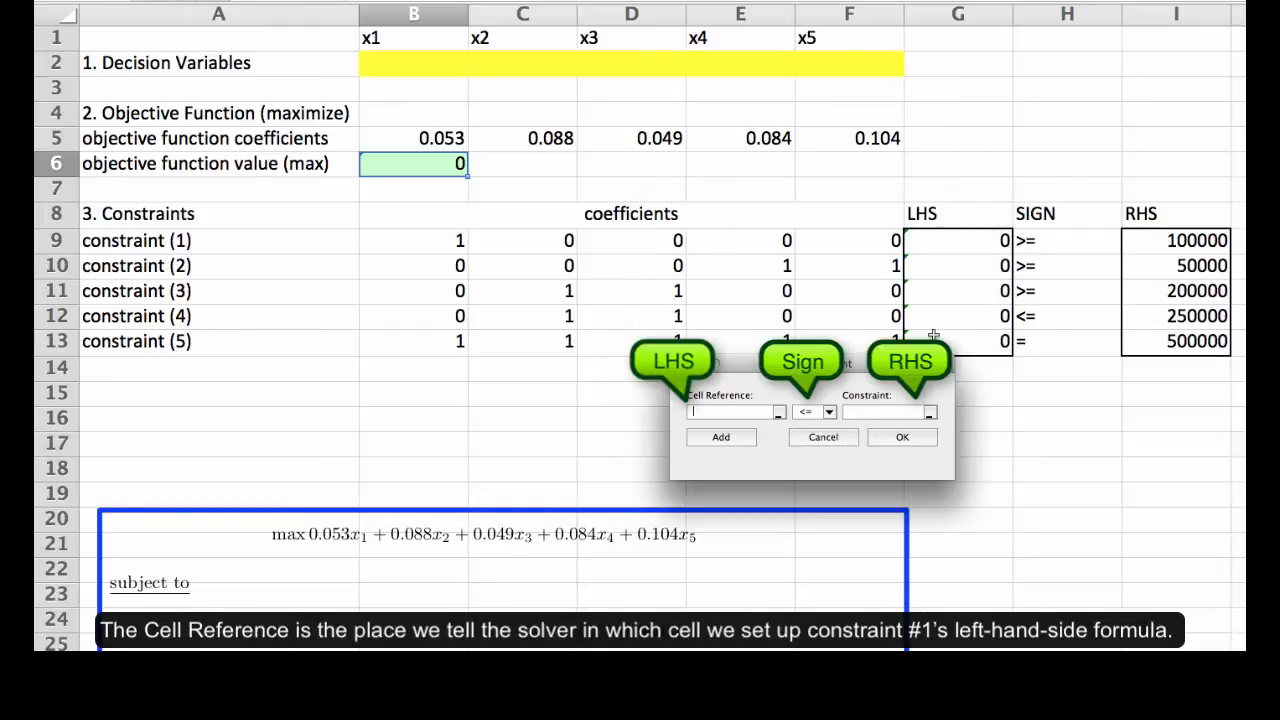
pyautogui.click(968, 240)
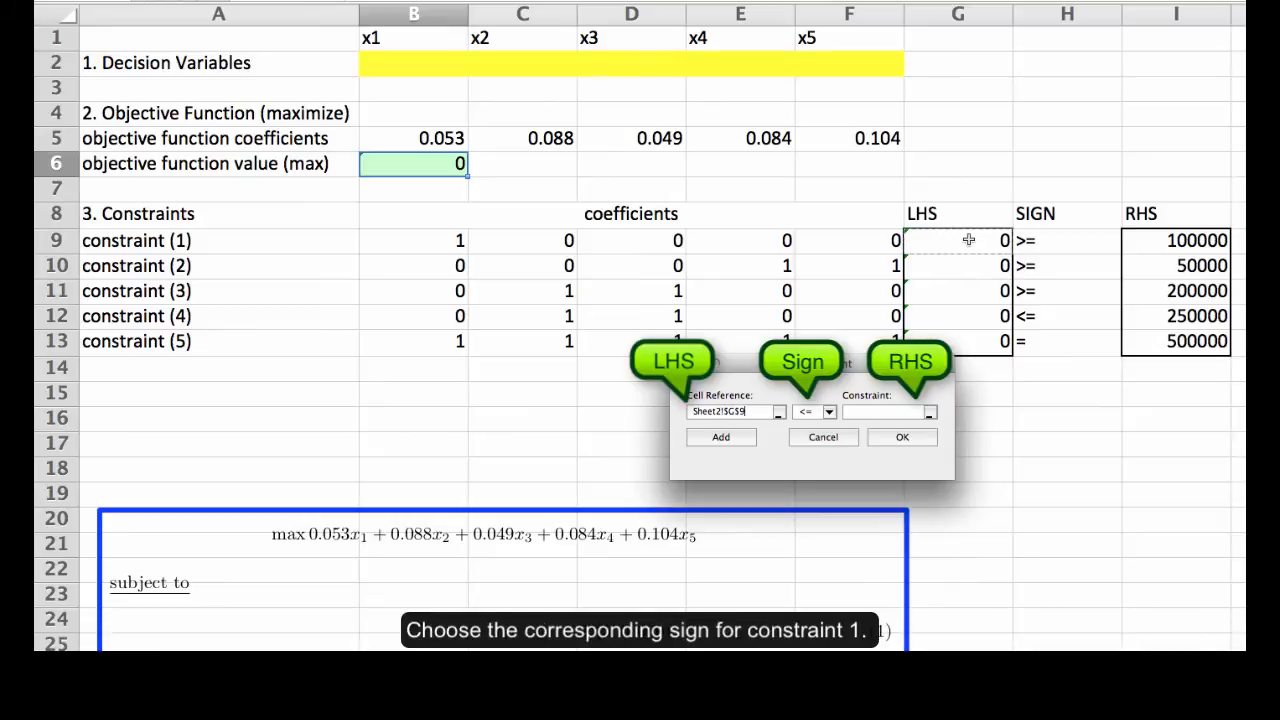
pyautogui.click(830, 411)
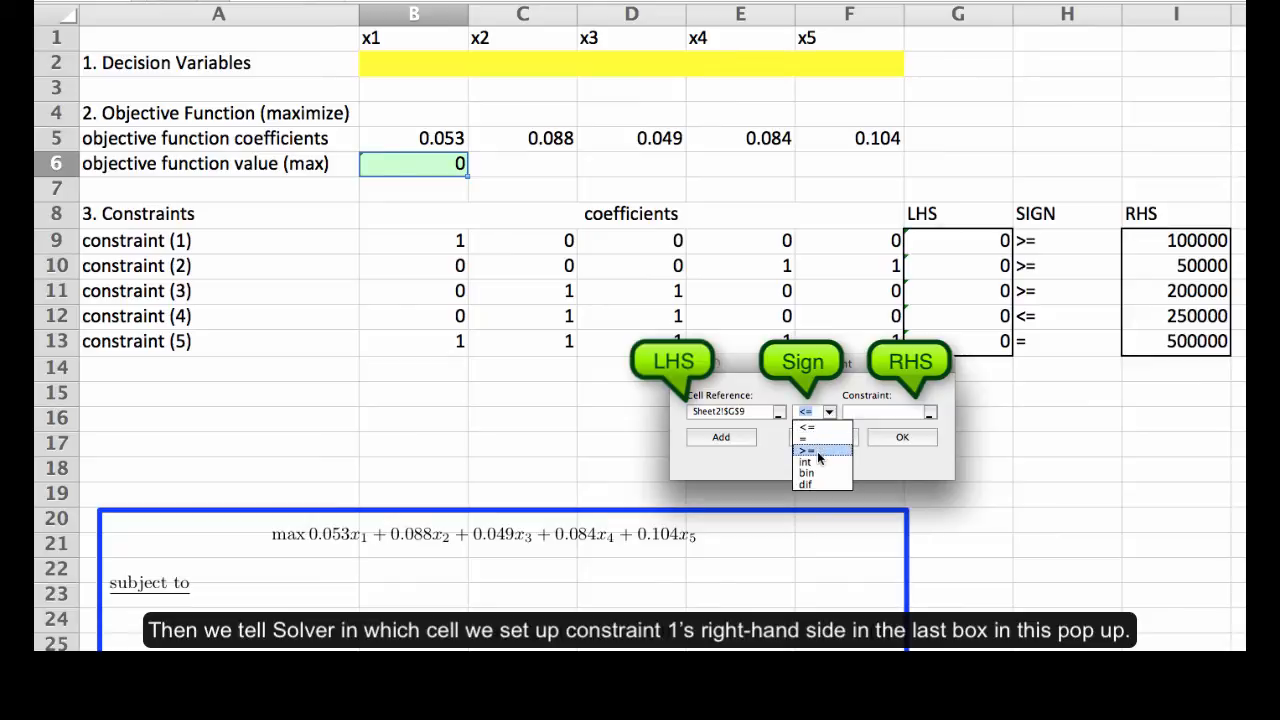
pyautogui.click(817, 451)
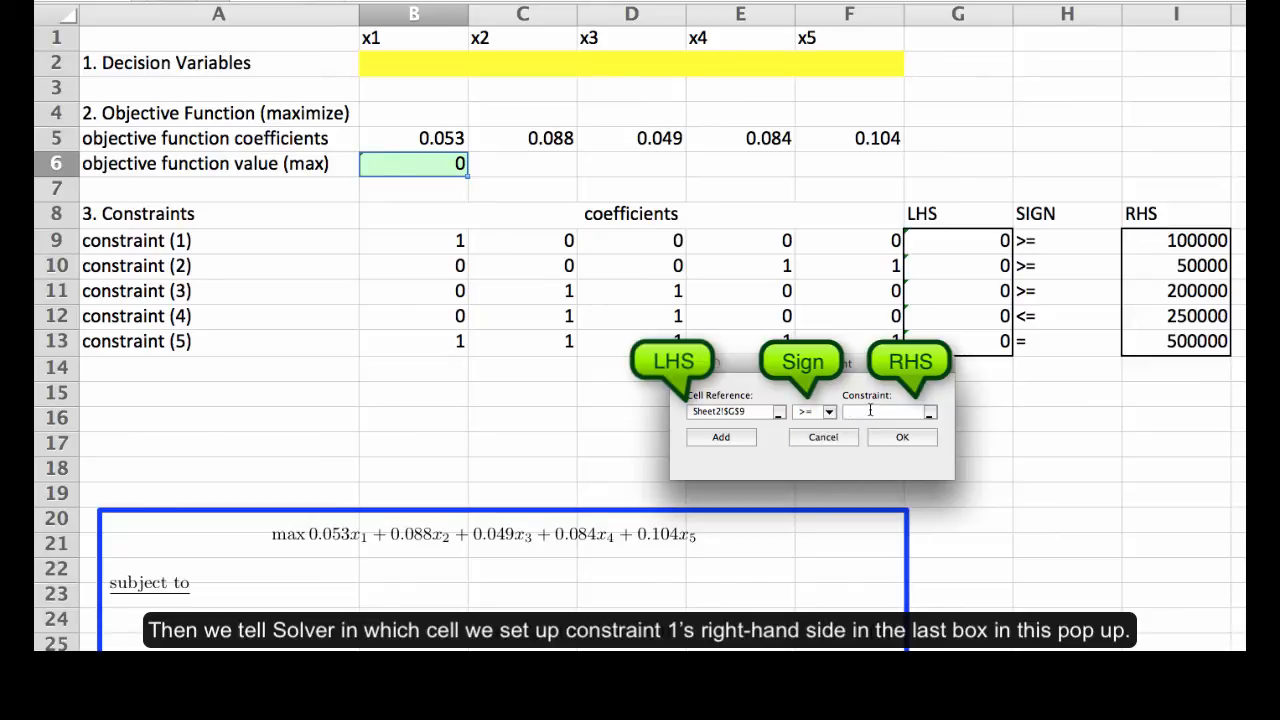
pyautogui.click(1142, 242)
pyautogui.click(731, 439)
# Add constraint (2) to Solver as G10 >= I10.
pyautogui.click(1000, 262)
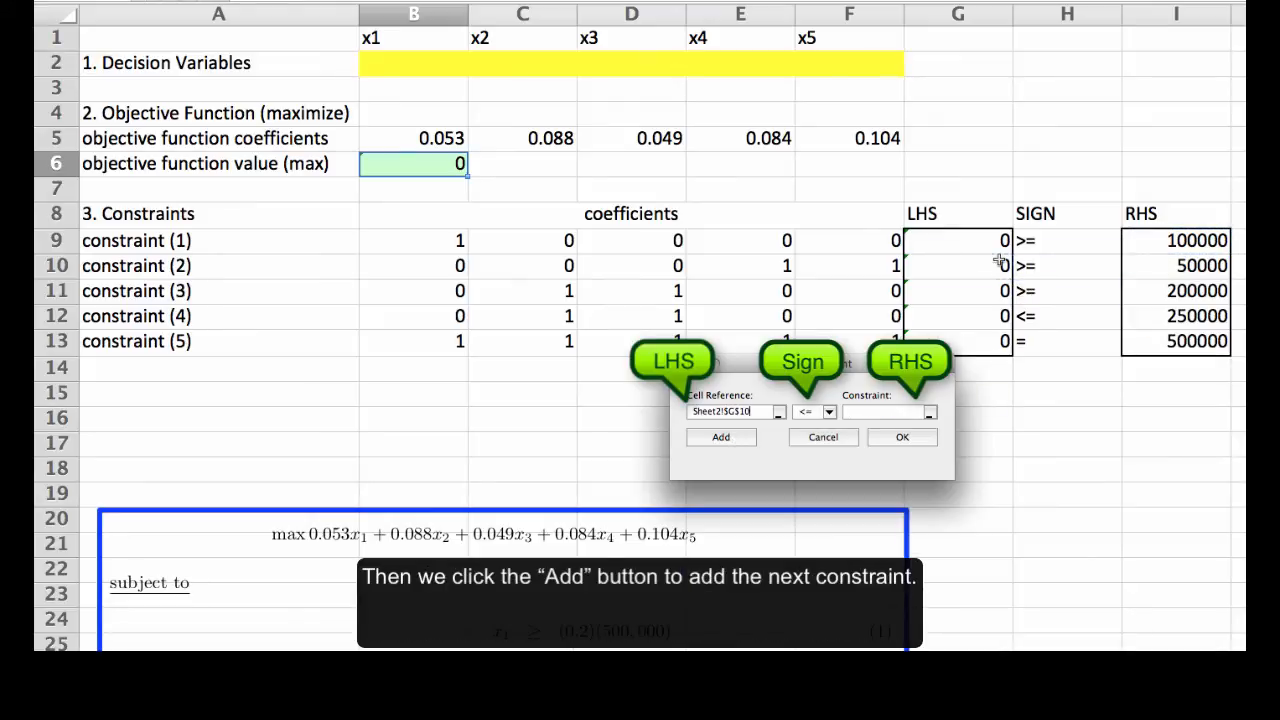
pyautogui.click(812, 413)
pyautogui.click(817, 451)
pyautogui.click(1161, 268)
pyautogui.click(721, 437)
# Add constraint (3) to Solver as G11 >= I11.
pyautogui.click(977, 292)
pyautogui.click(829, 412)
pyautogui.click(831, 450)
pyautogui.click(1143, 288)
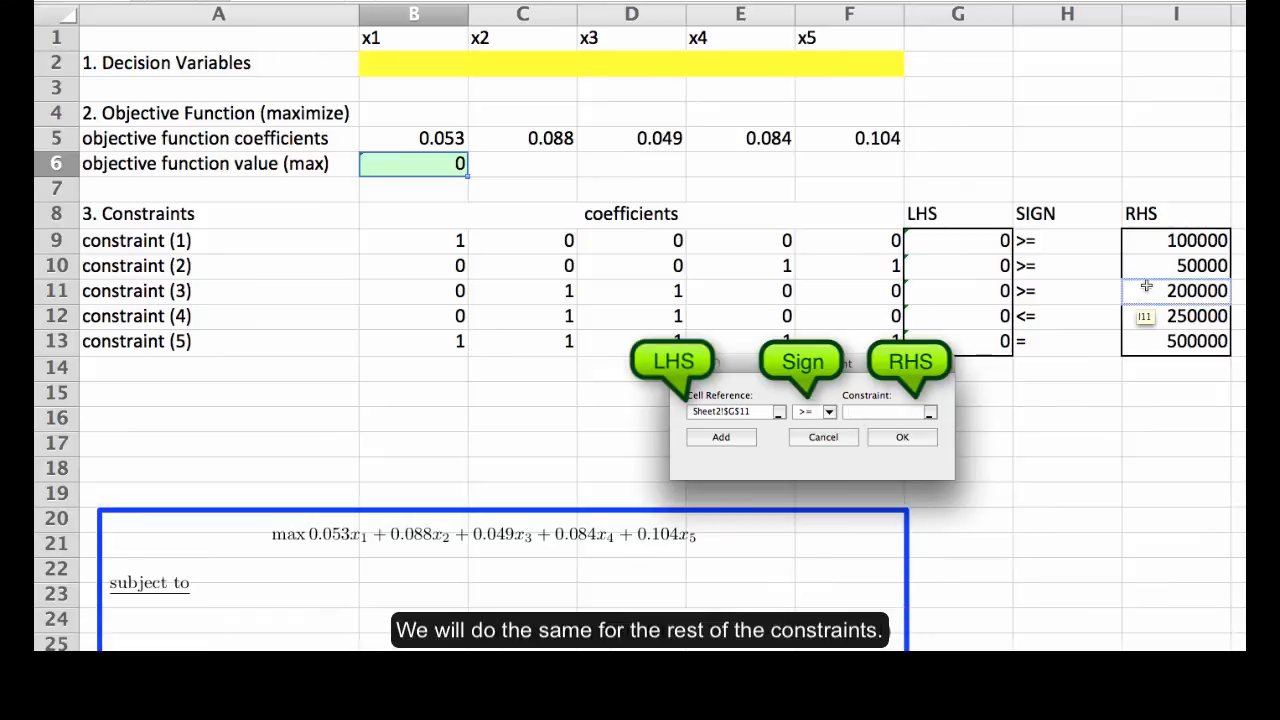
pyautogui.click(721, 437)
# Add constraint (4) to Solver as G12 <= I12.
pyautogui.click(957, 320)
pyautogui.click(1160, 322)
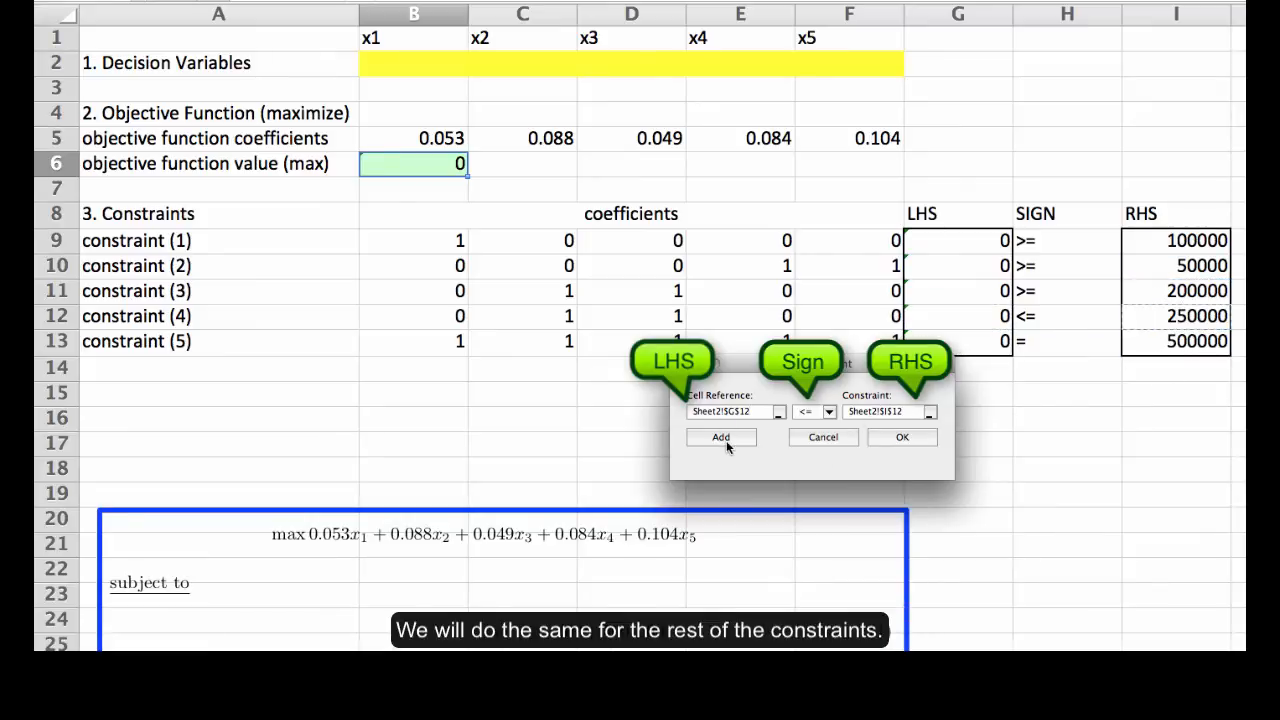
pyautogui.click(726, 440)
# Enter constraint (5) as G13 = I13 and return to the Solver parameters.
pyautogui.click(965, 340)
pyautogui.click(829, 412)
pyautogui.click(831, 435)
pyautogui.click(1175, 340)
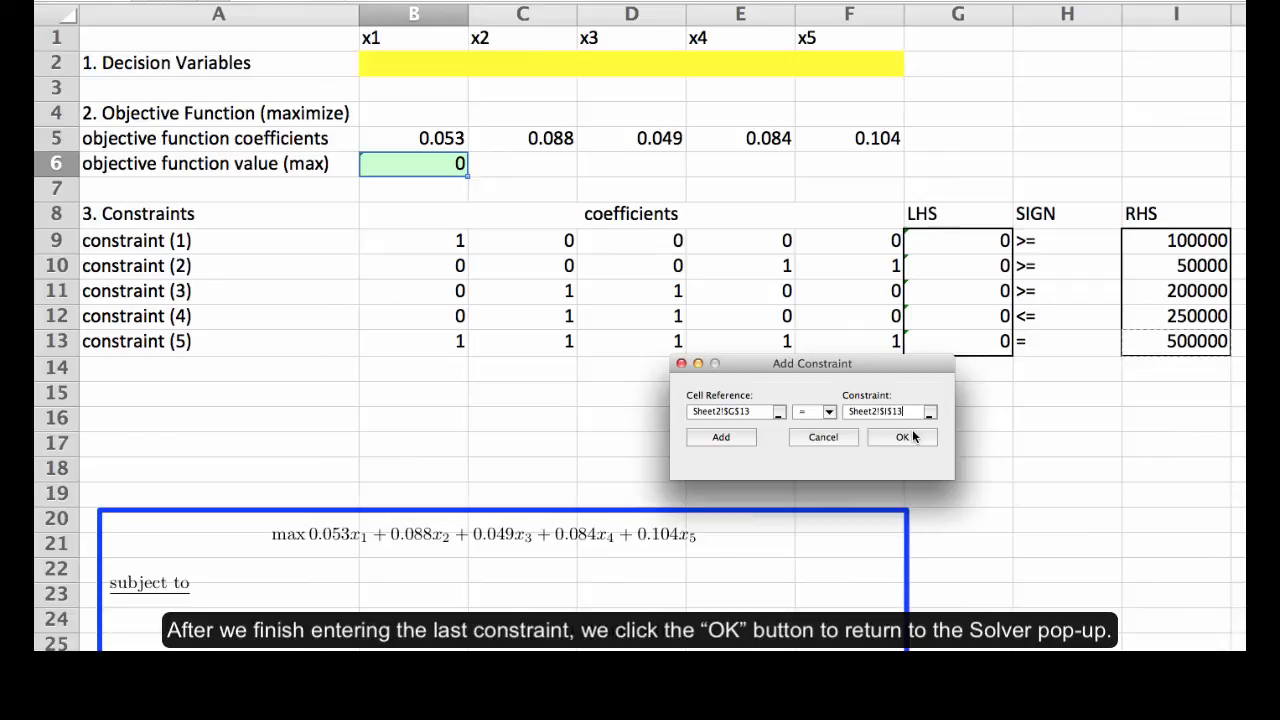
pyautogui.click(903, 437)
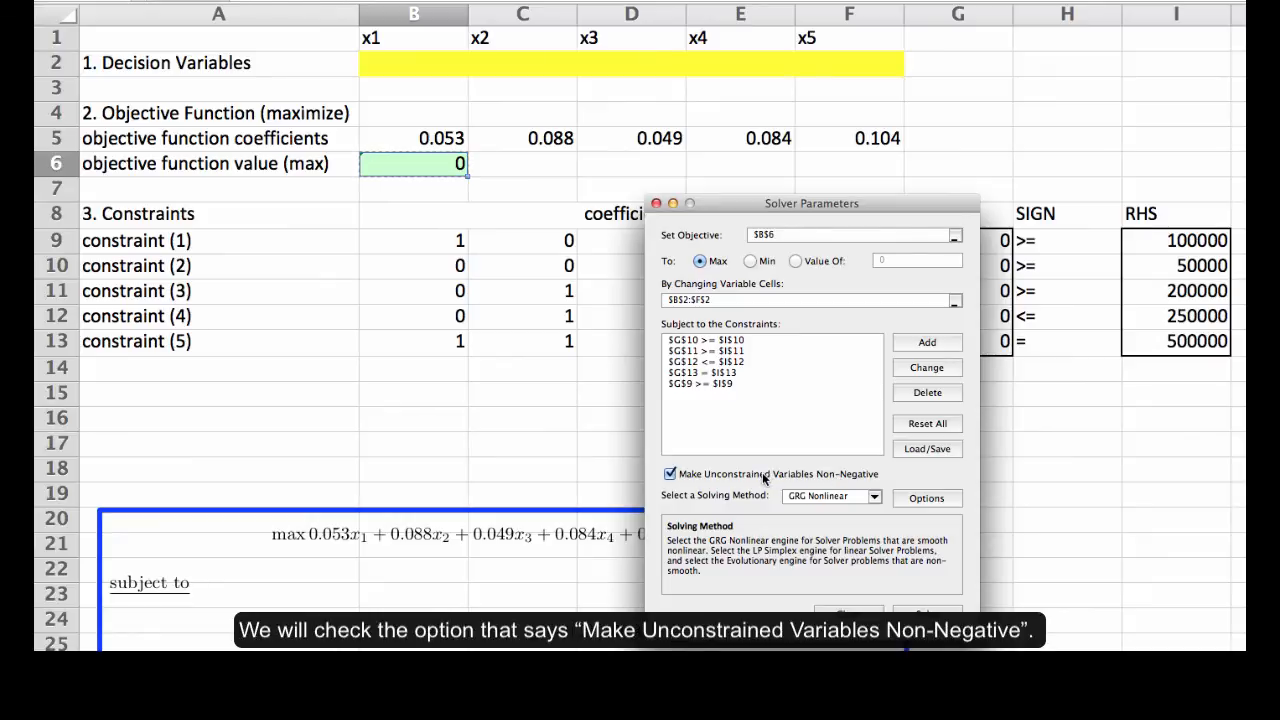
# Ensure Make Unconstrained Variables Non-Negative is enabled and choose Simplex LP as the solving method.
pyautogui.click(670, 474)
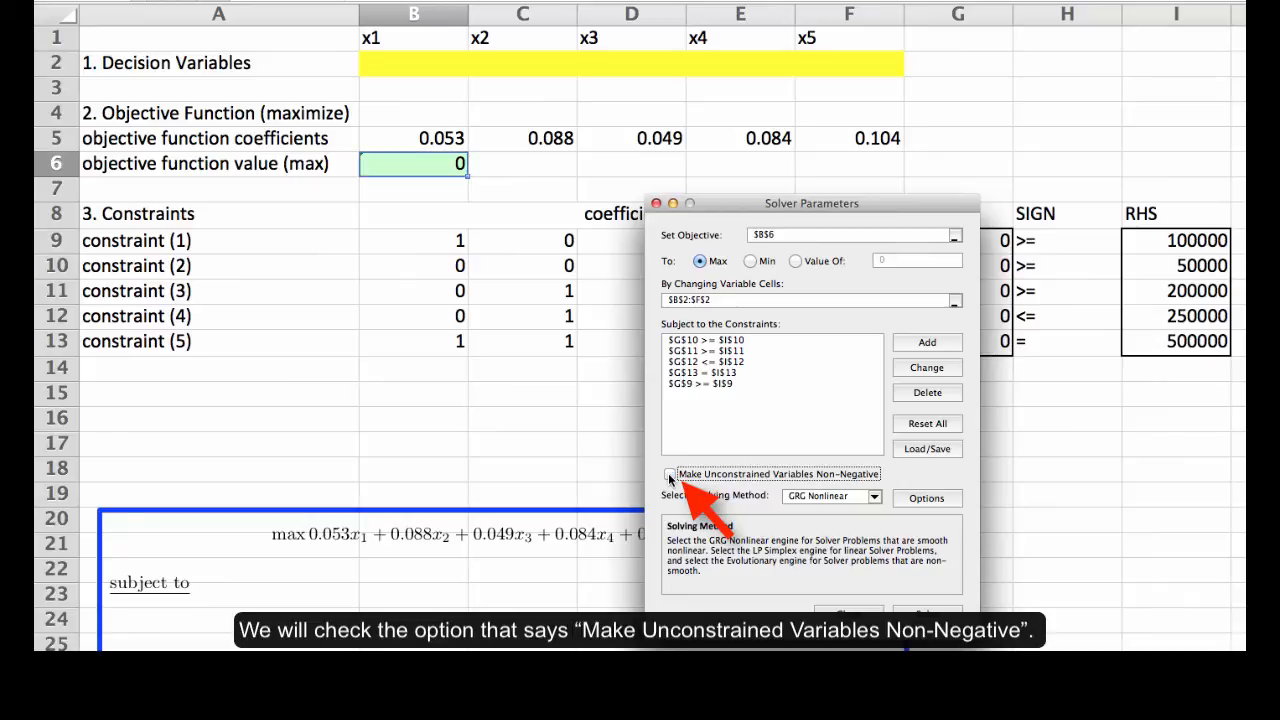
pyautogui.click(670, 474)
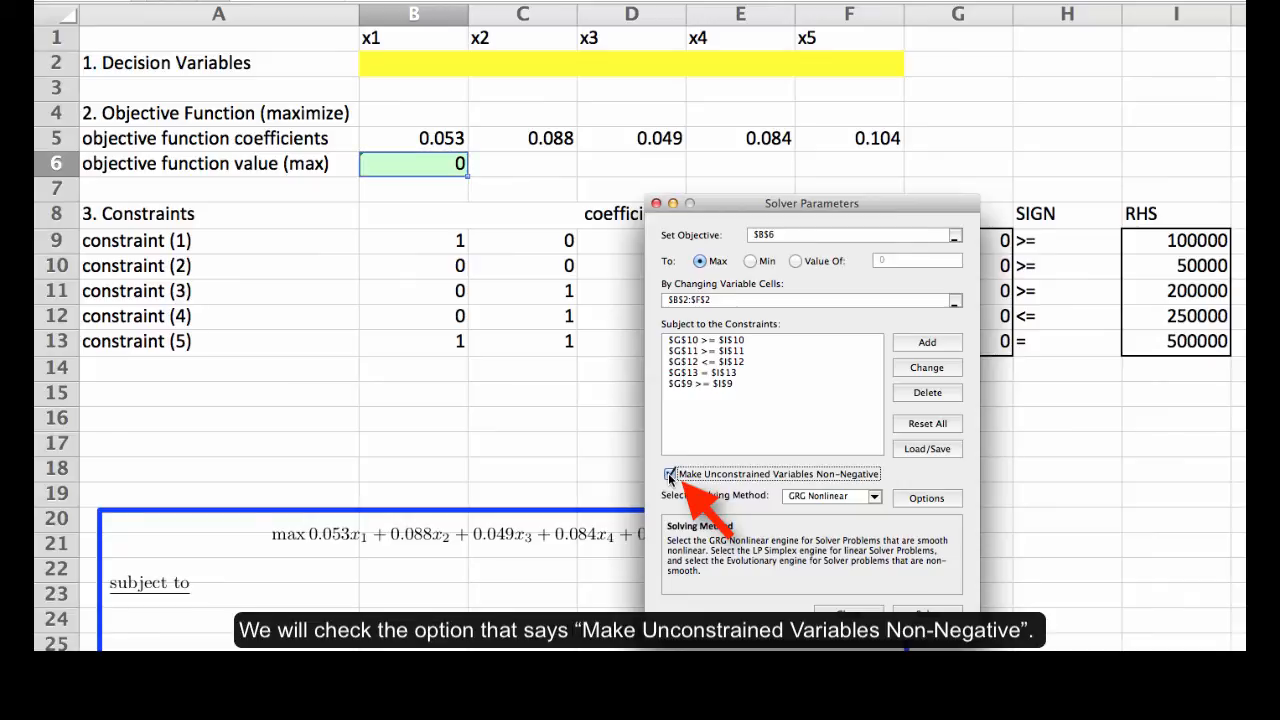
pyautogui.click(867, 495)
pyautogui.click(853, 522)
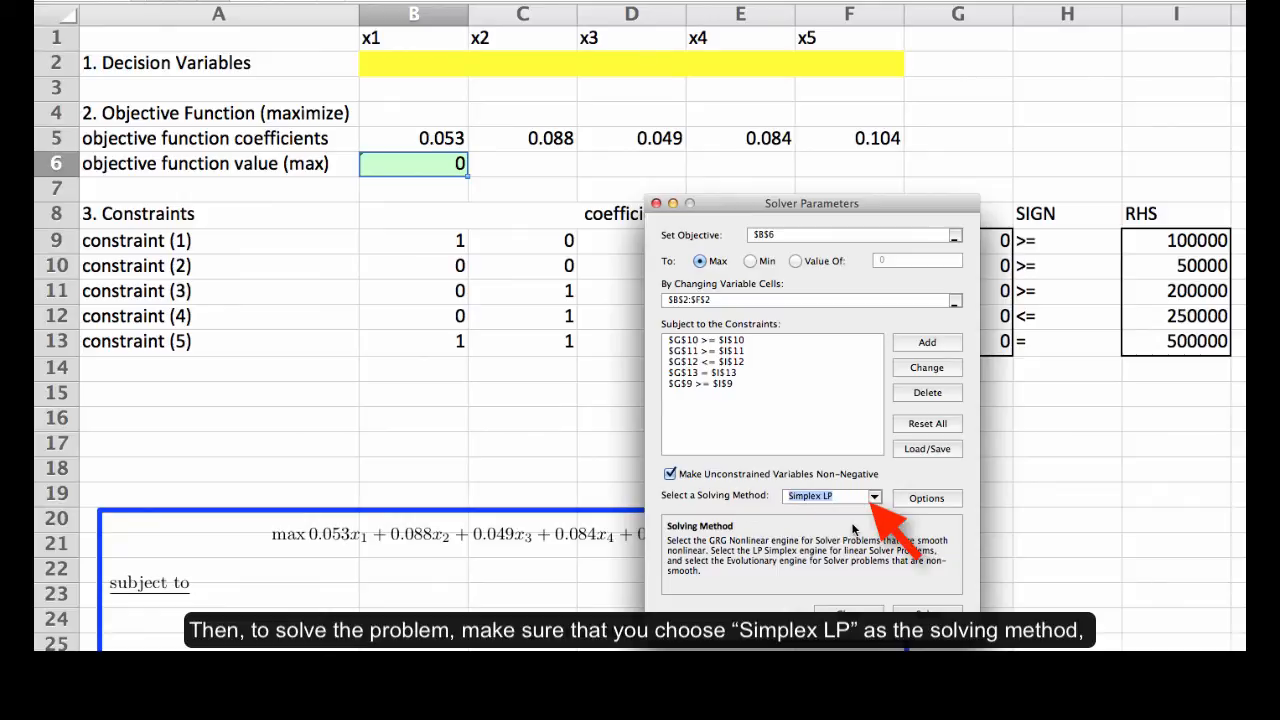
# Solve the model and keep the Solver solution, requesting the Sensitivity report.
pyautogui.click(947, 616)
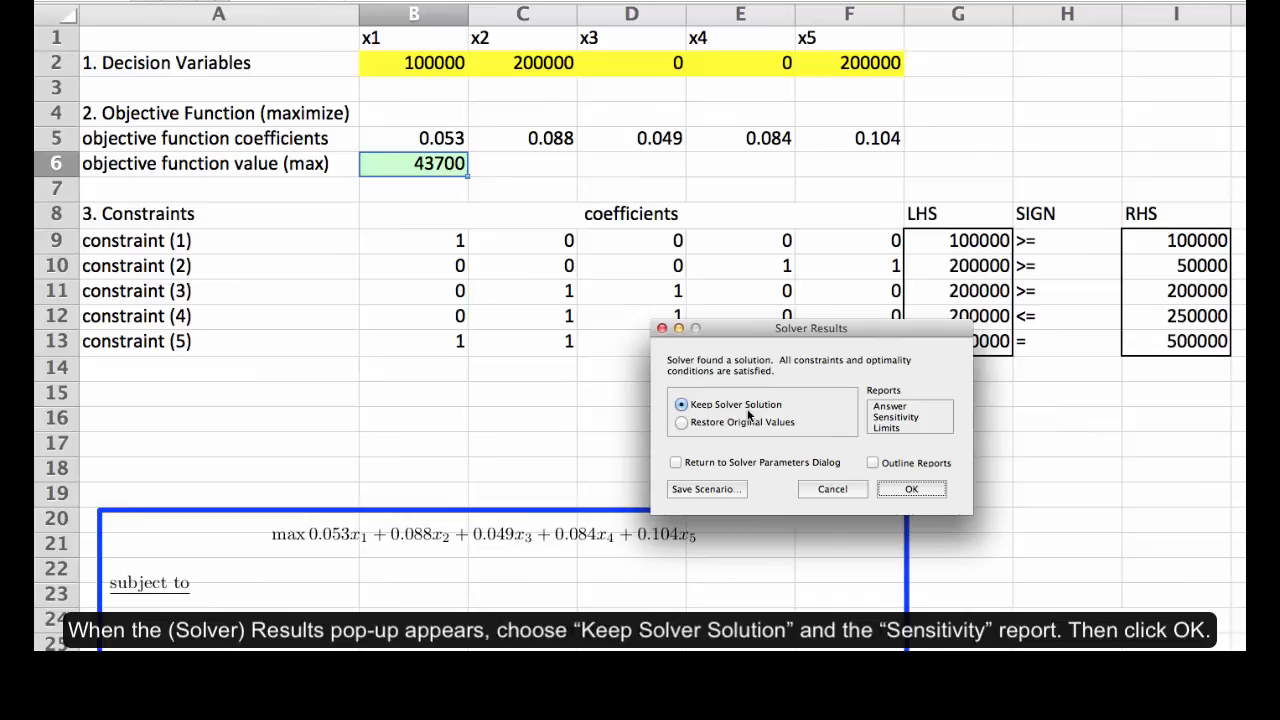
pyautogui.click(880, 418)
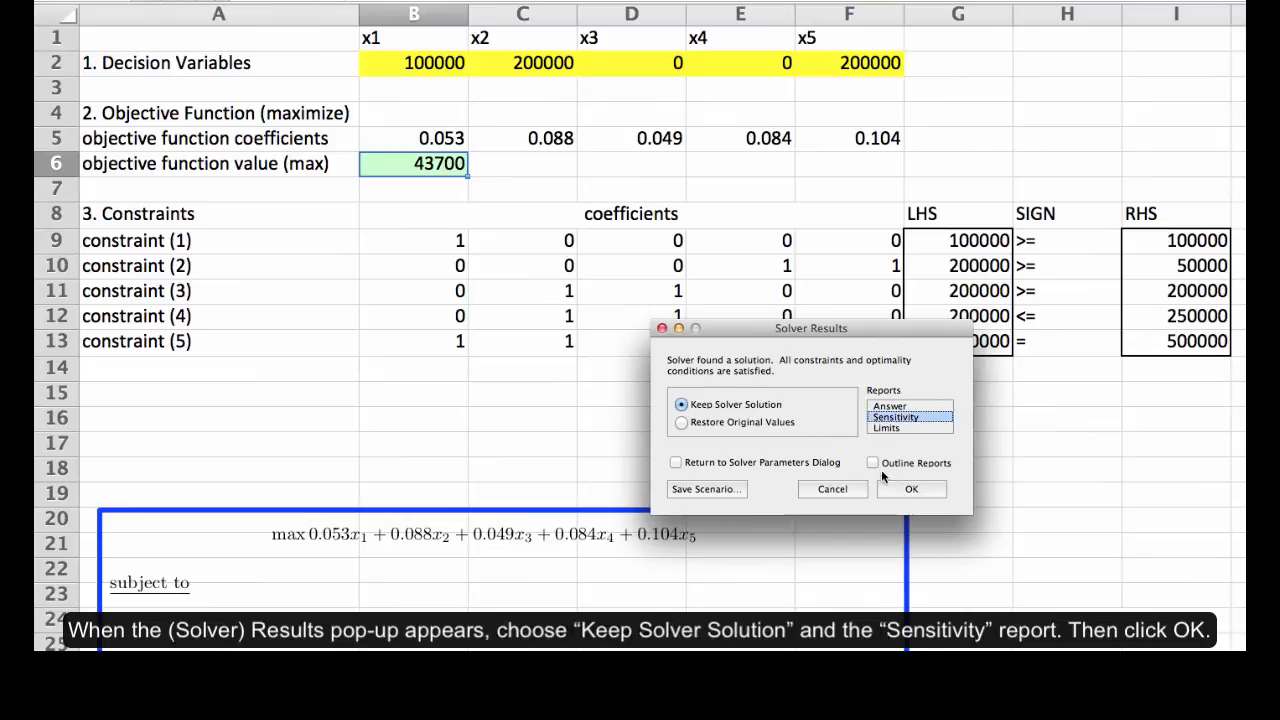
pyautogui.click(908, 490)
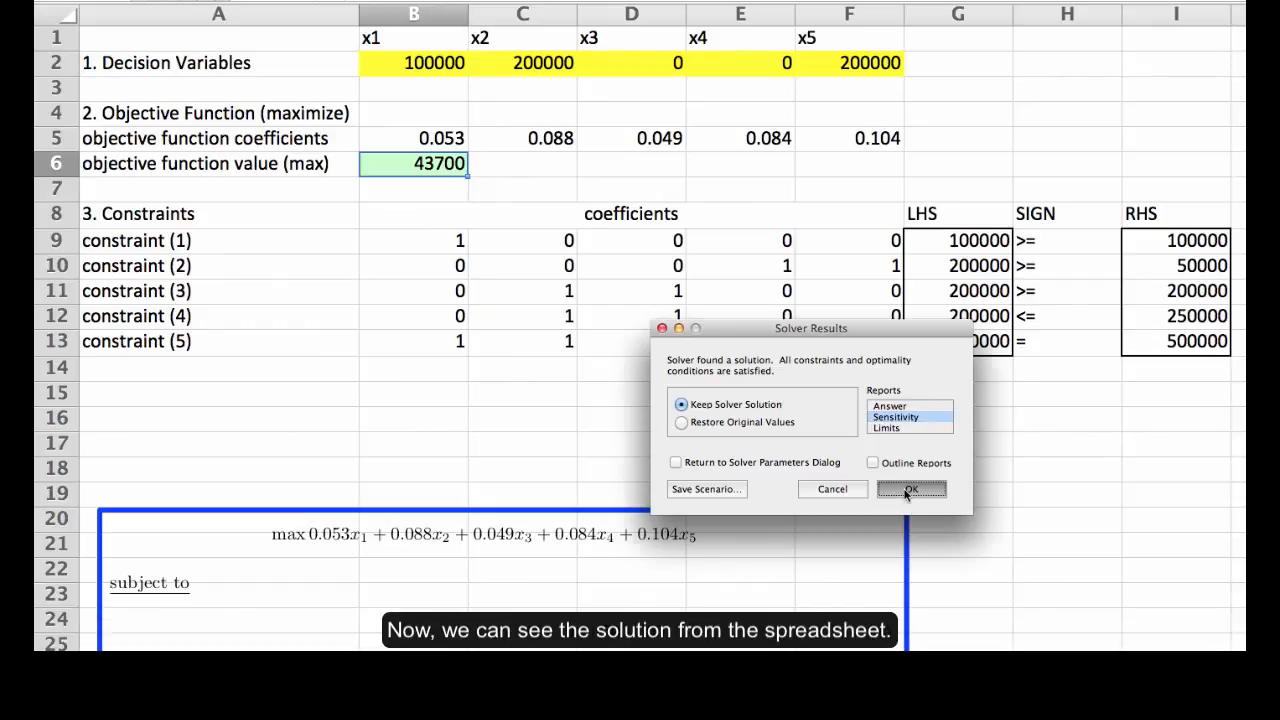